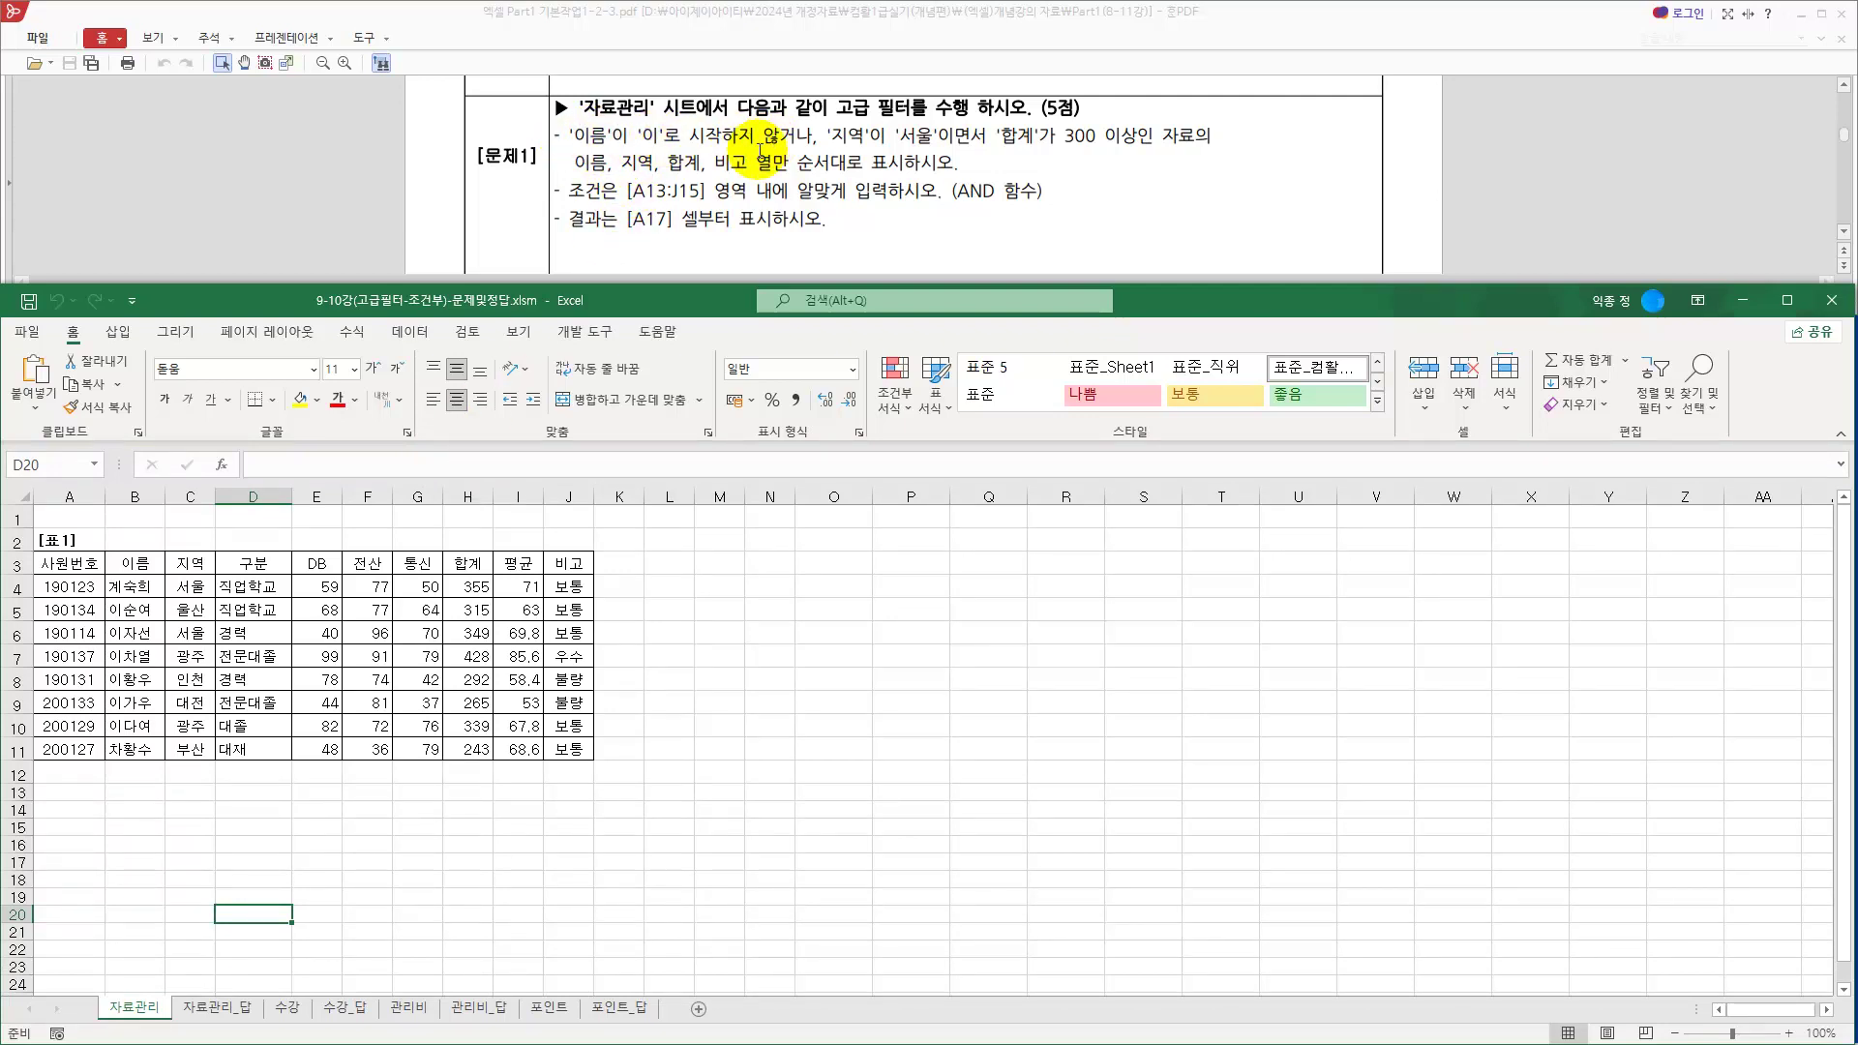
Copy the 이름 header from table [표1] into cell A13 as a criteria heading
click(136, 566)
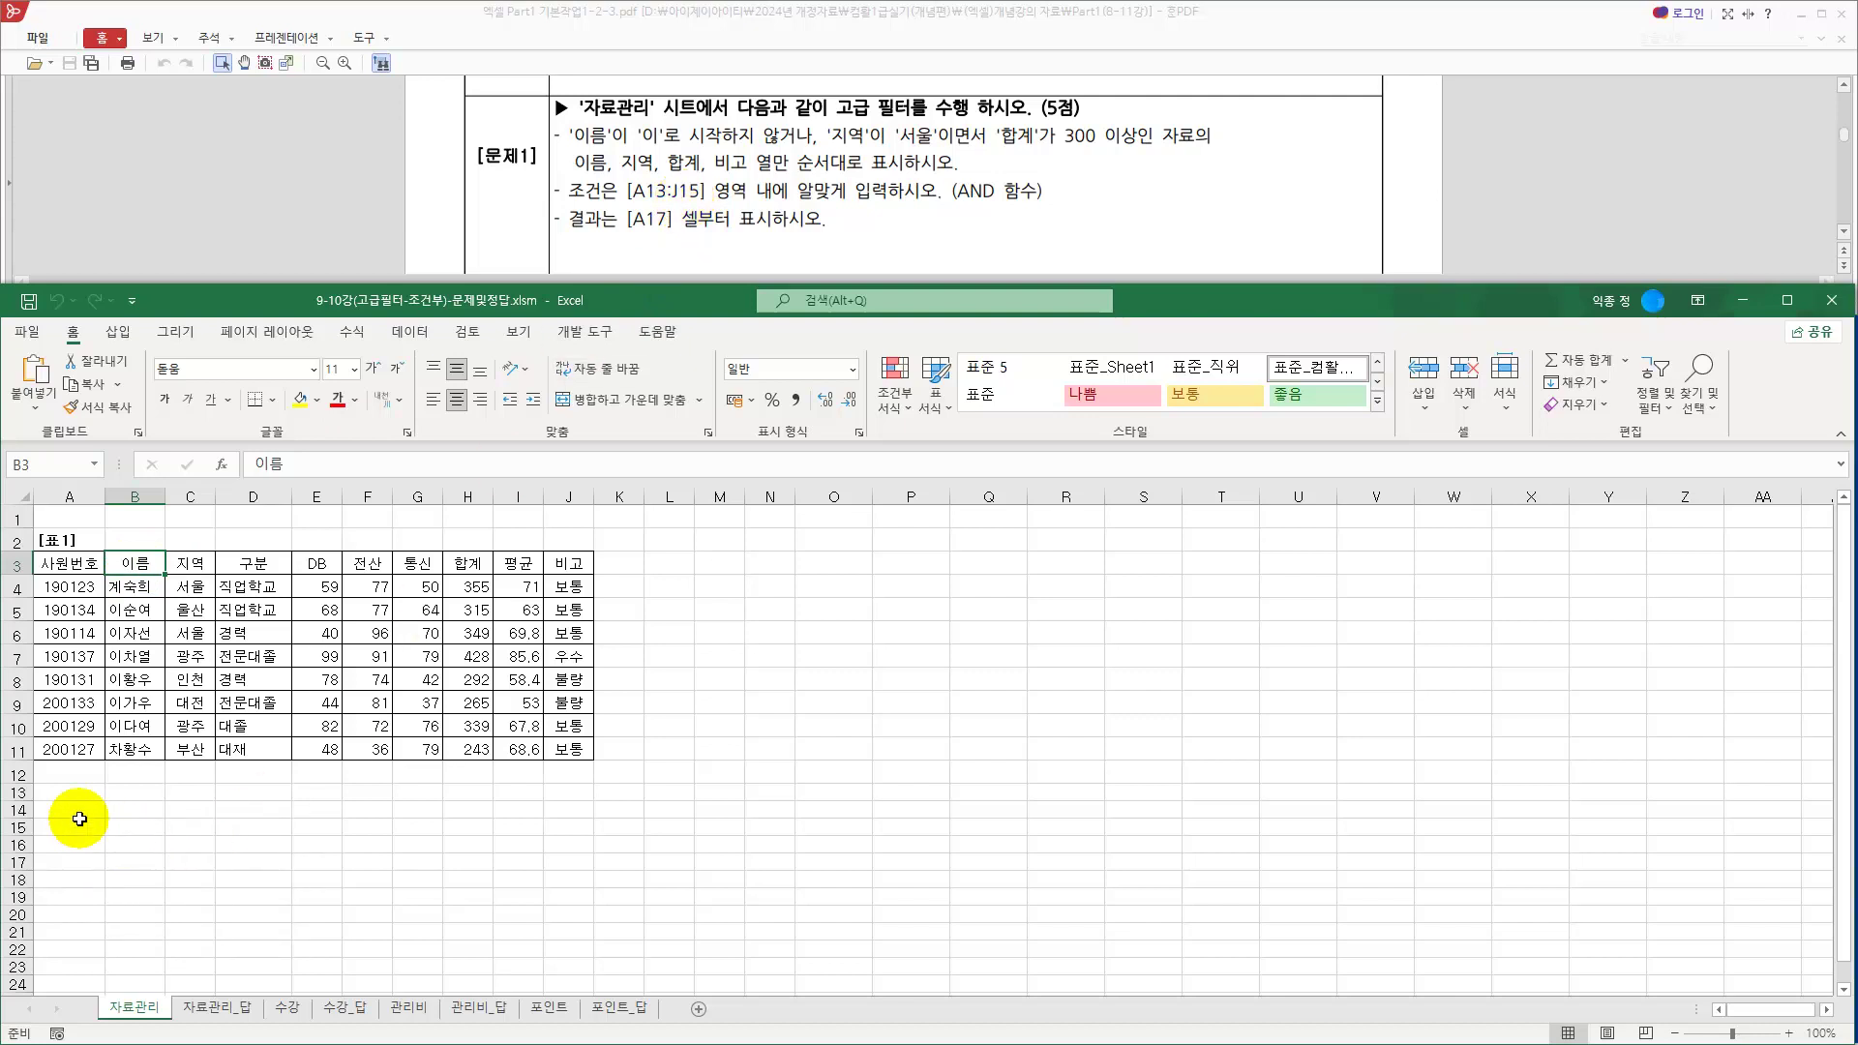
drag(70, 792, 563, 823)
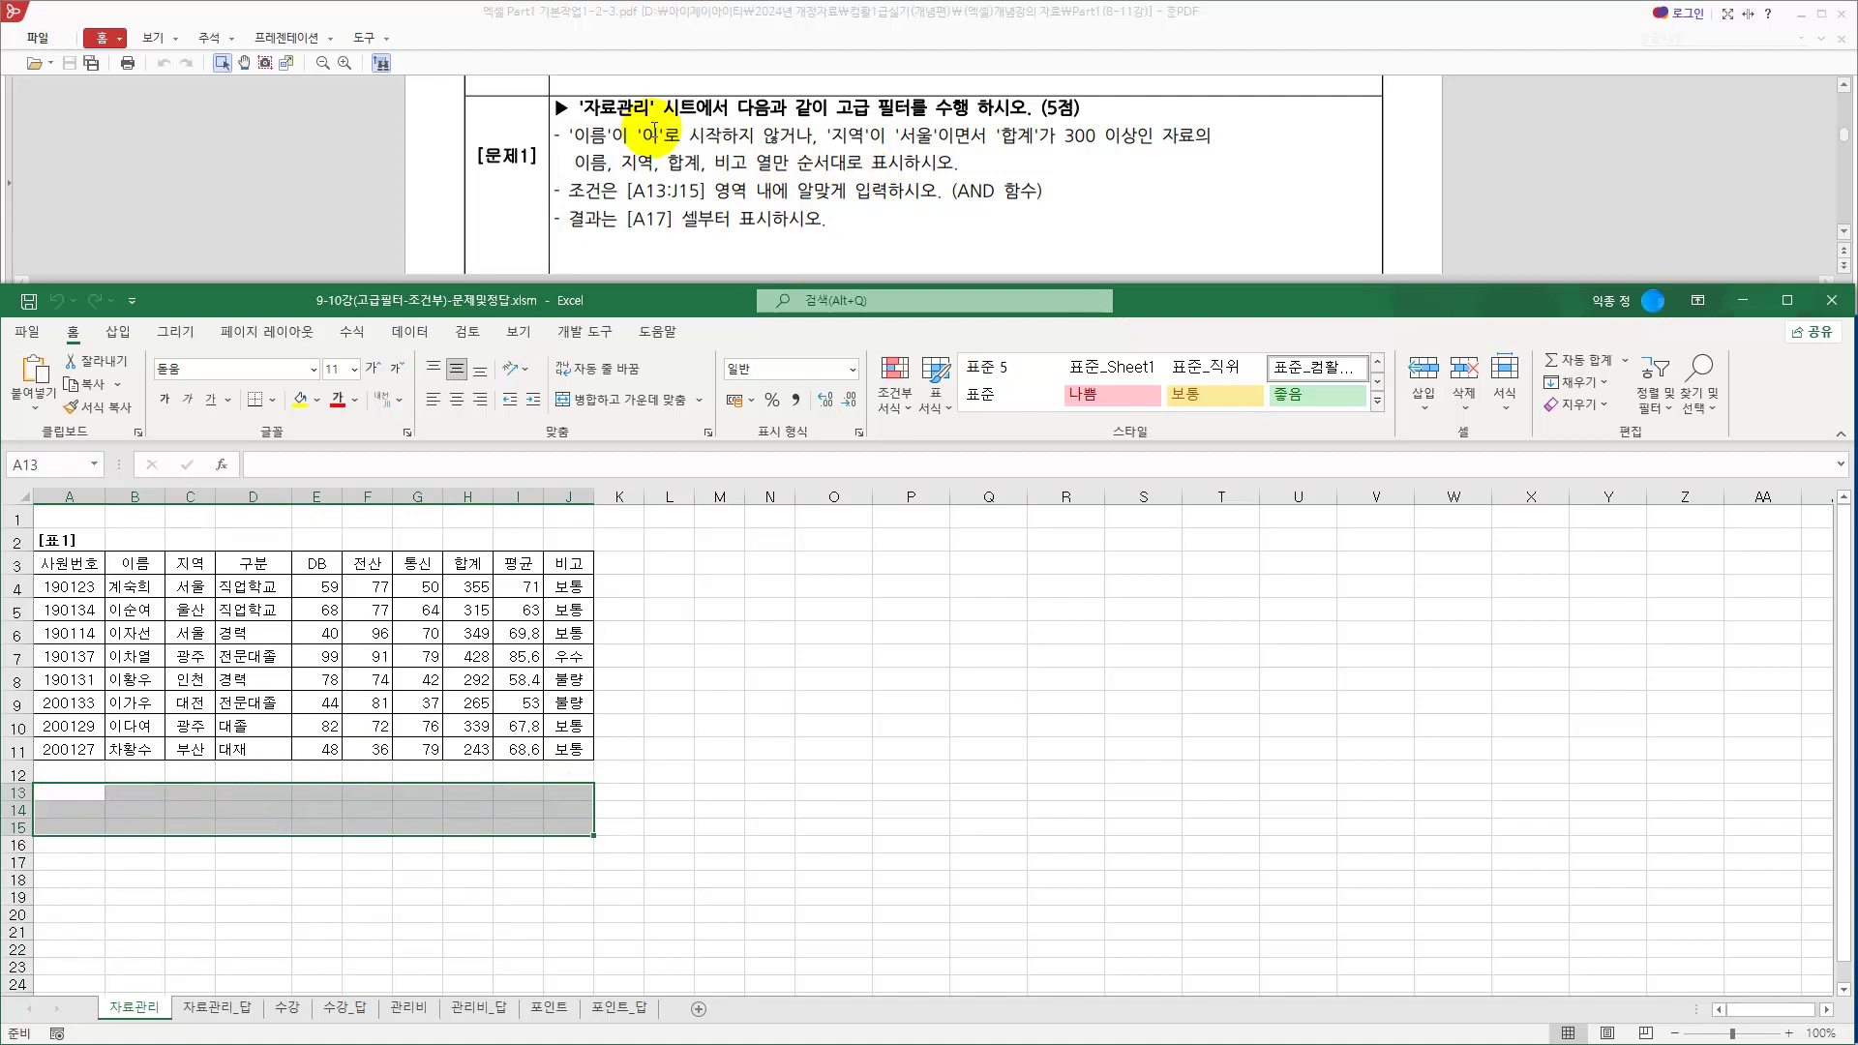
click(132, 567)
key(ctrl+c)
click(69, 791)
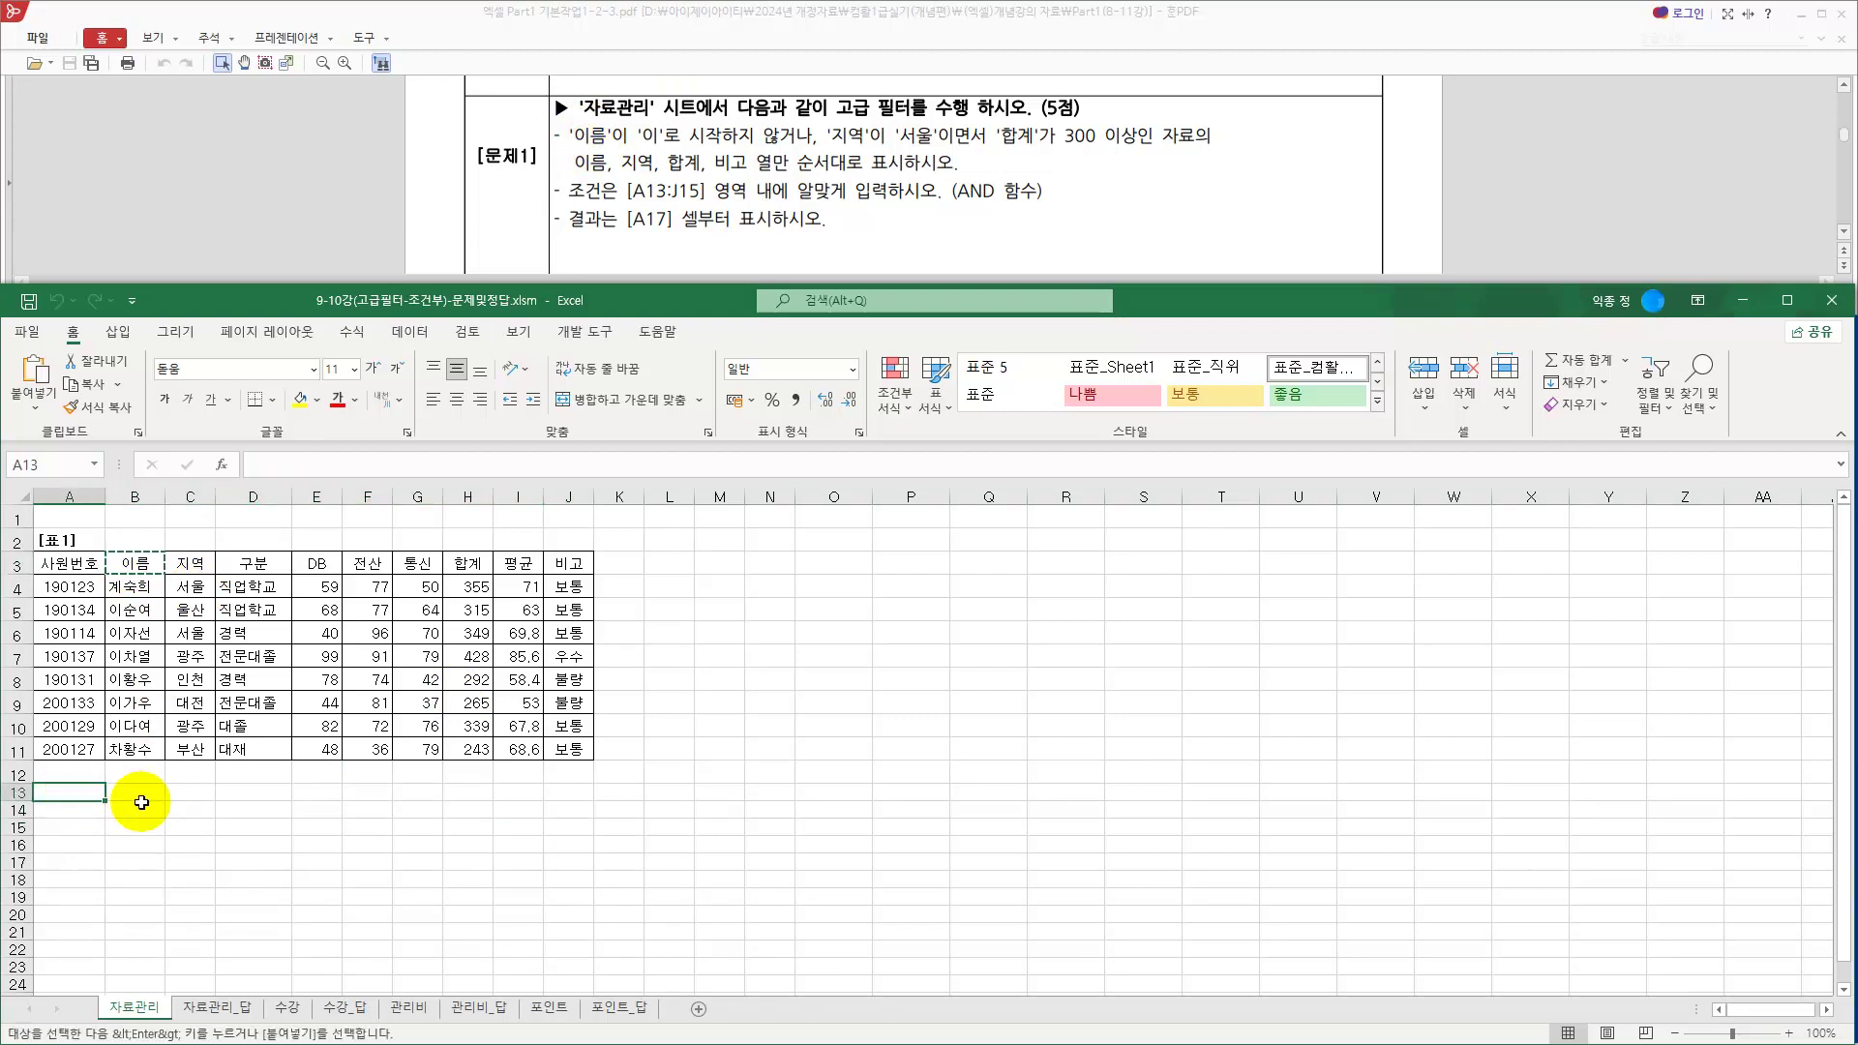
key(ctrl+v)
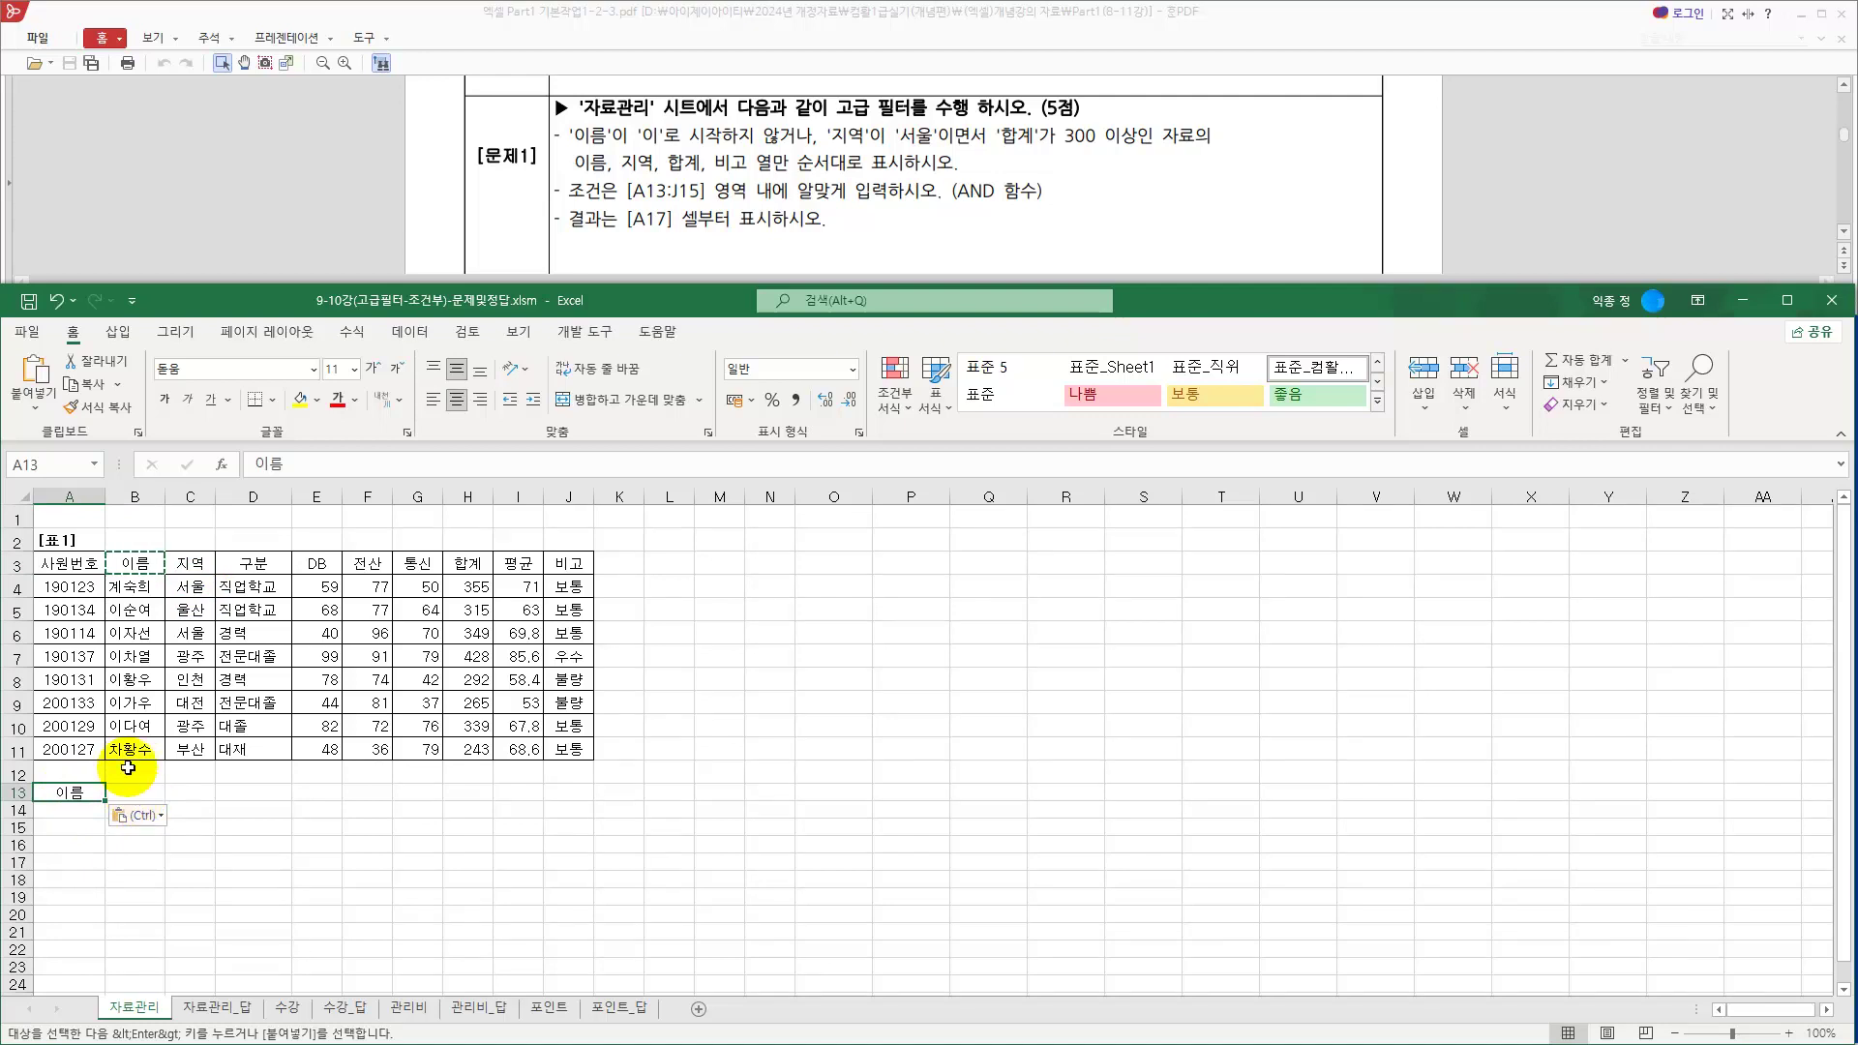
click(307, 463)
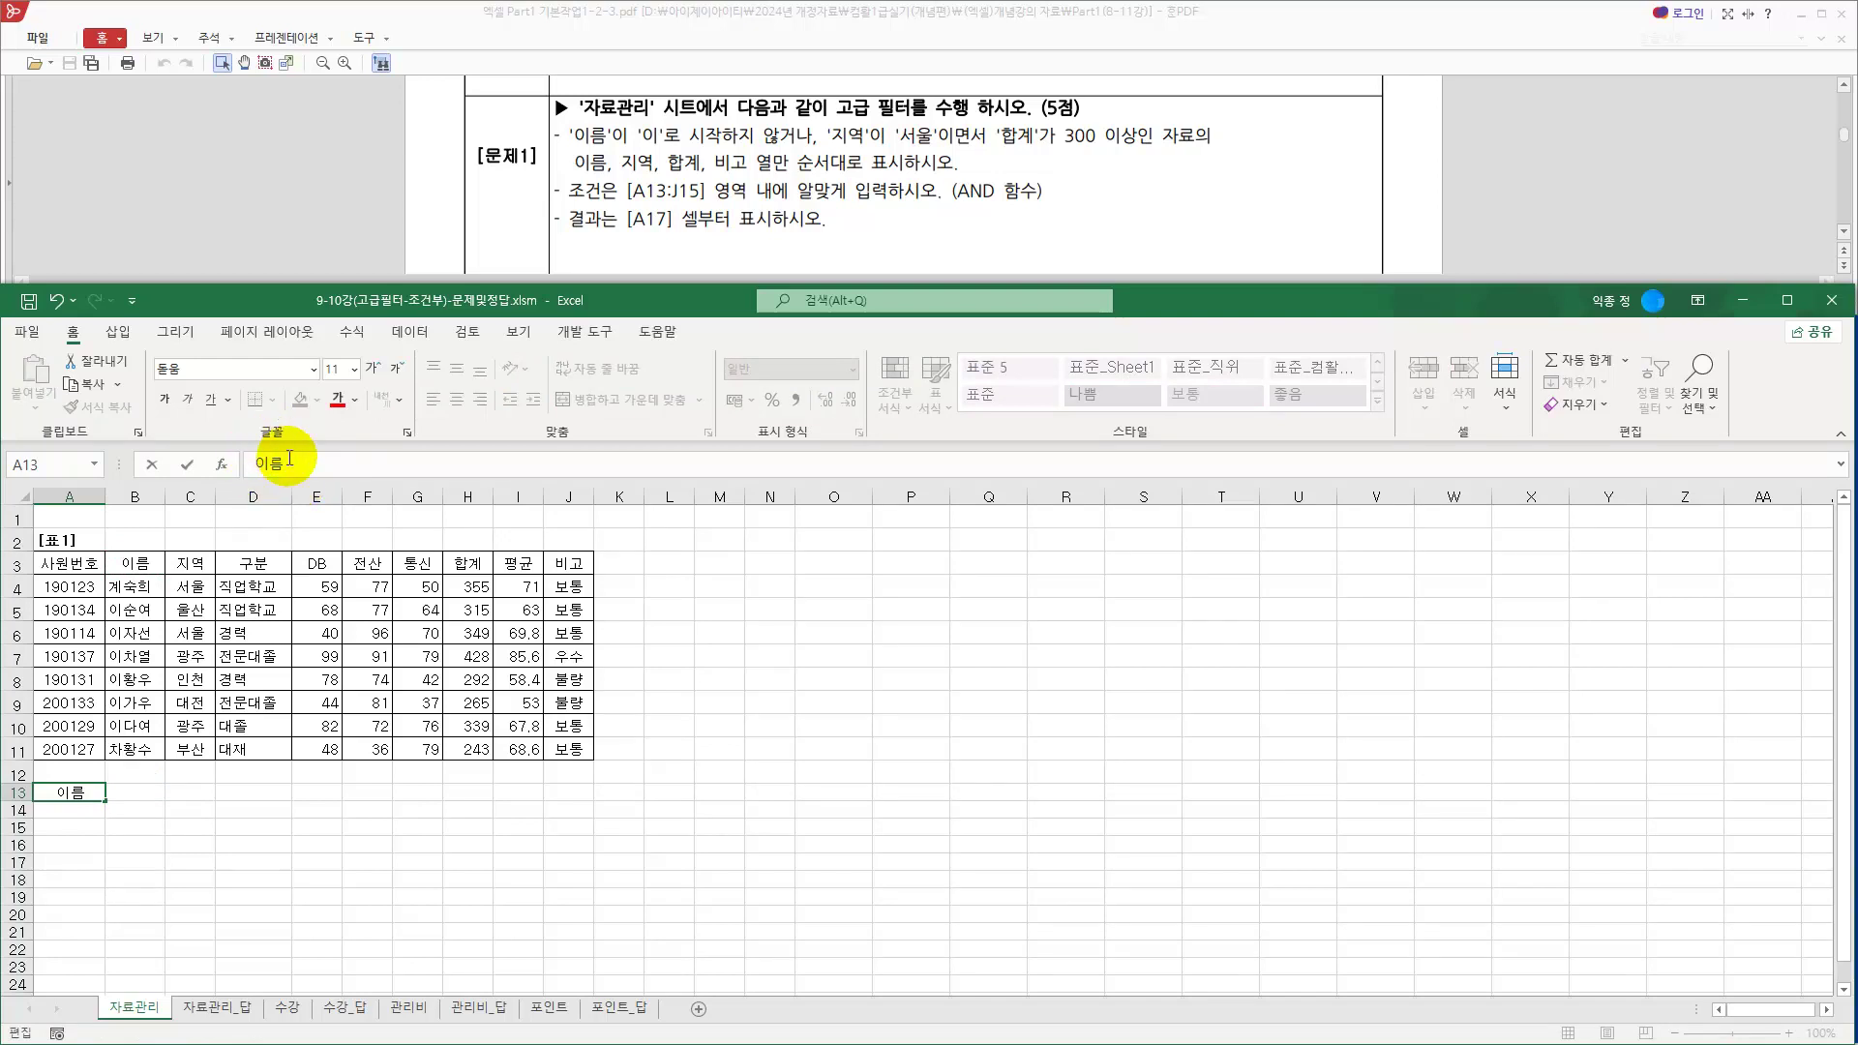
key(Return)
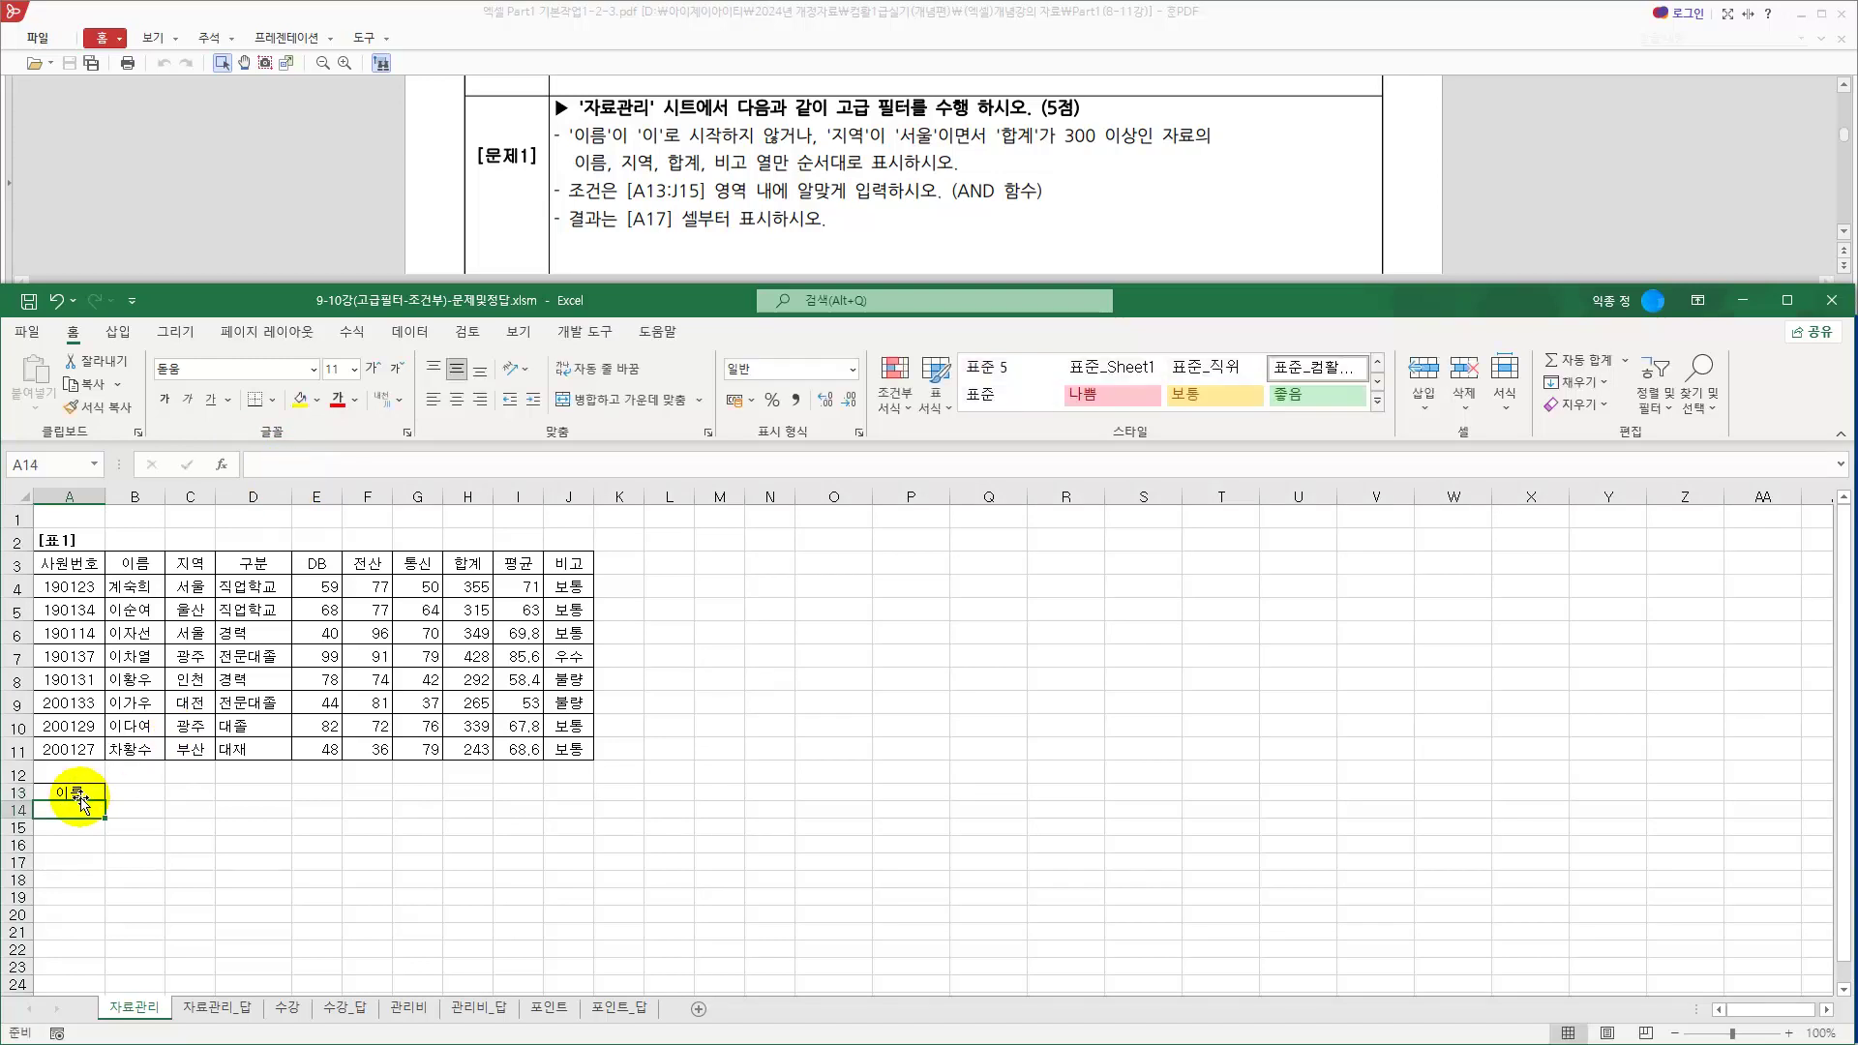
click(136, 563)
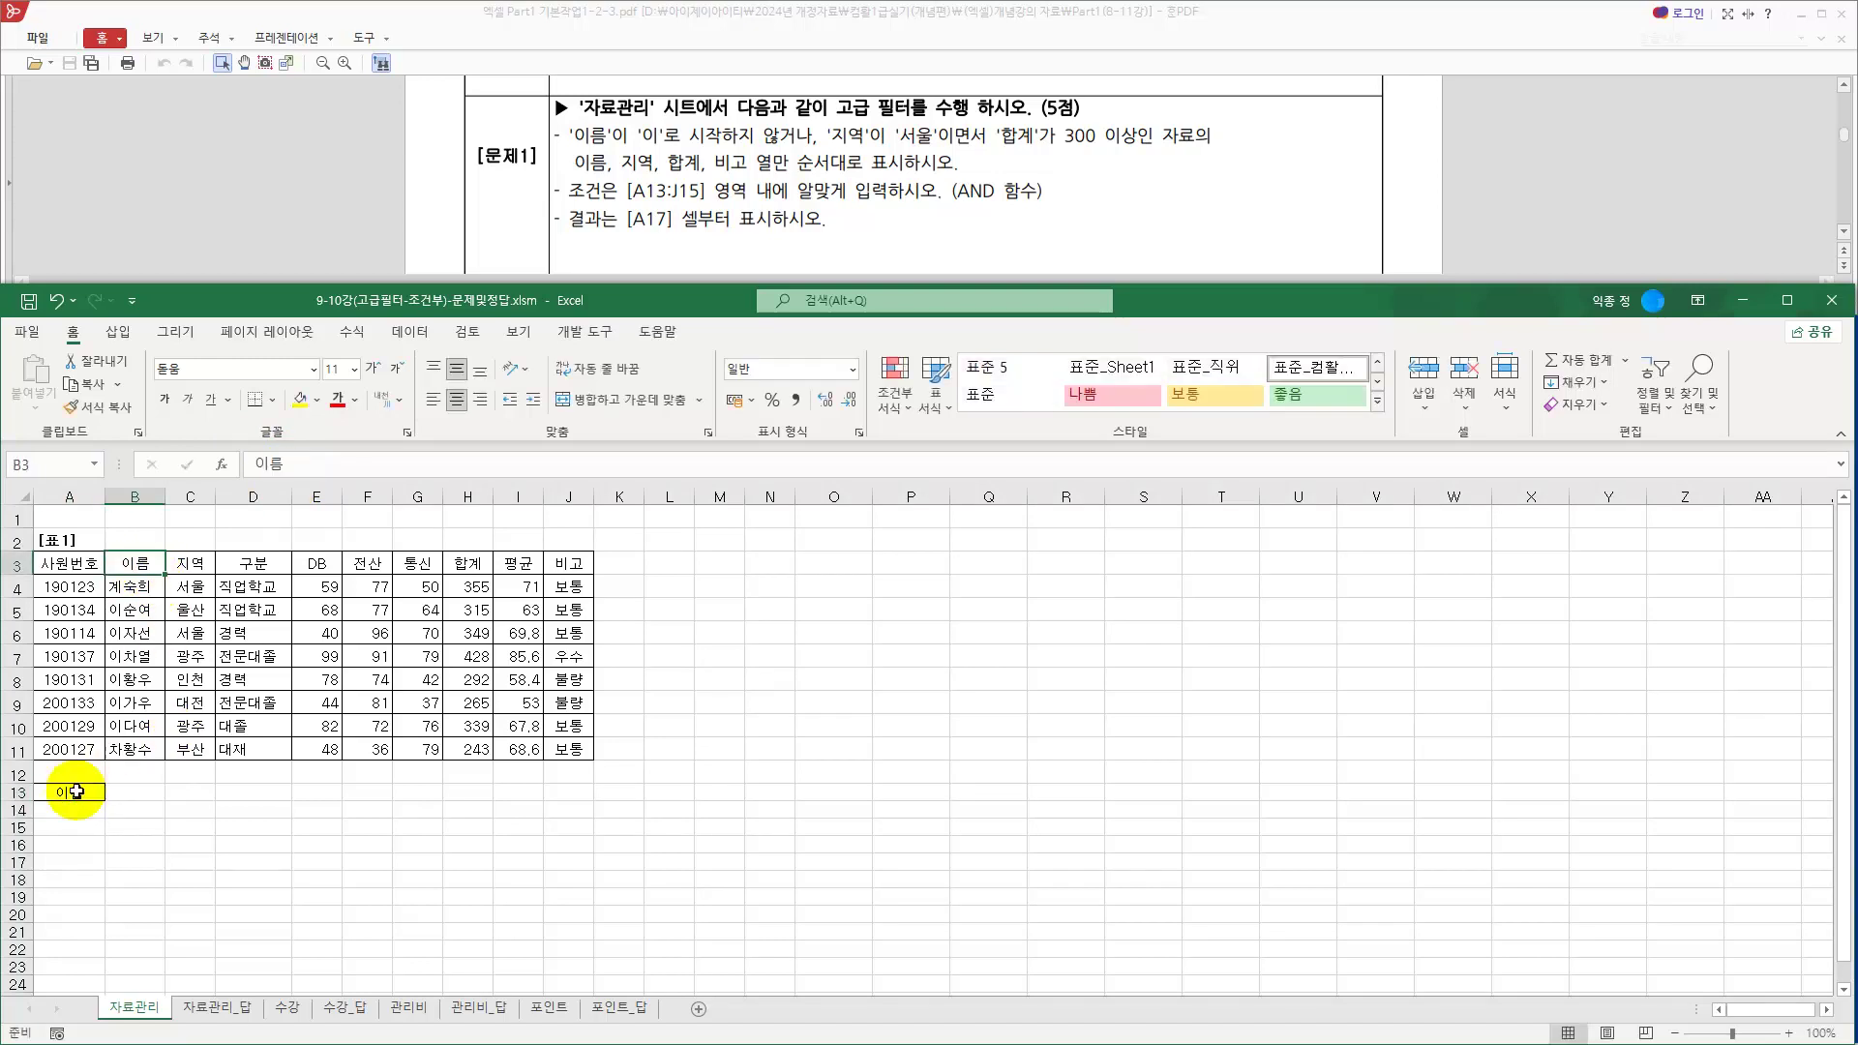
click(72, 792)
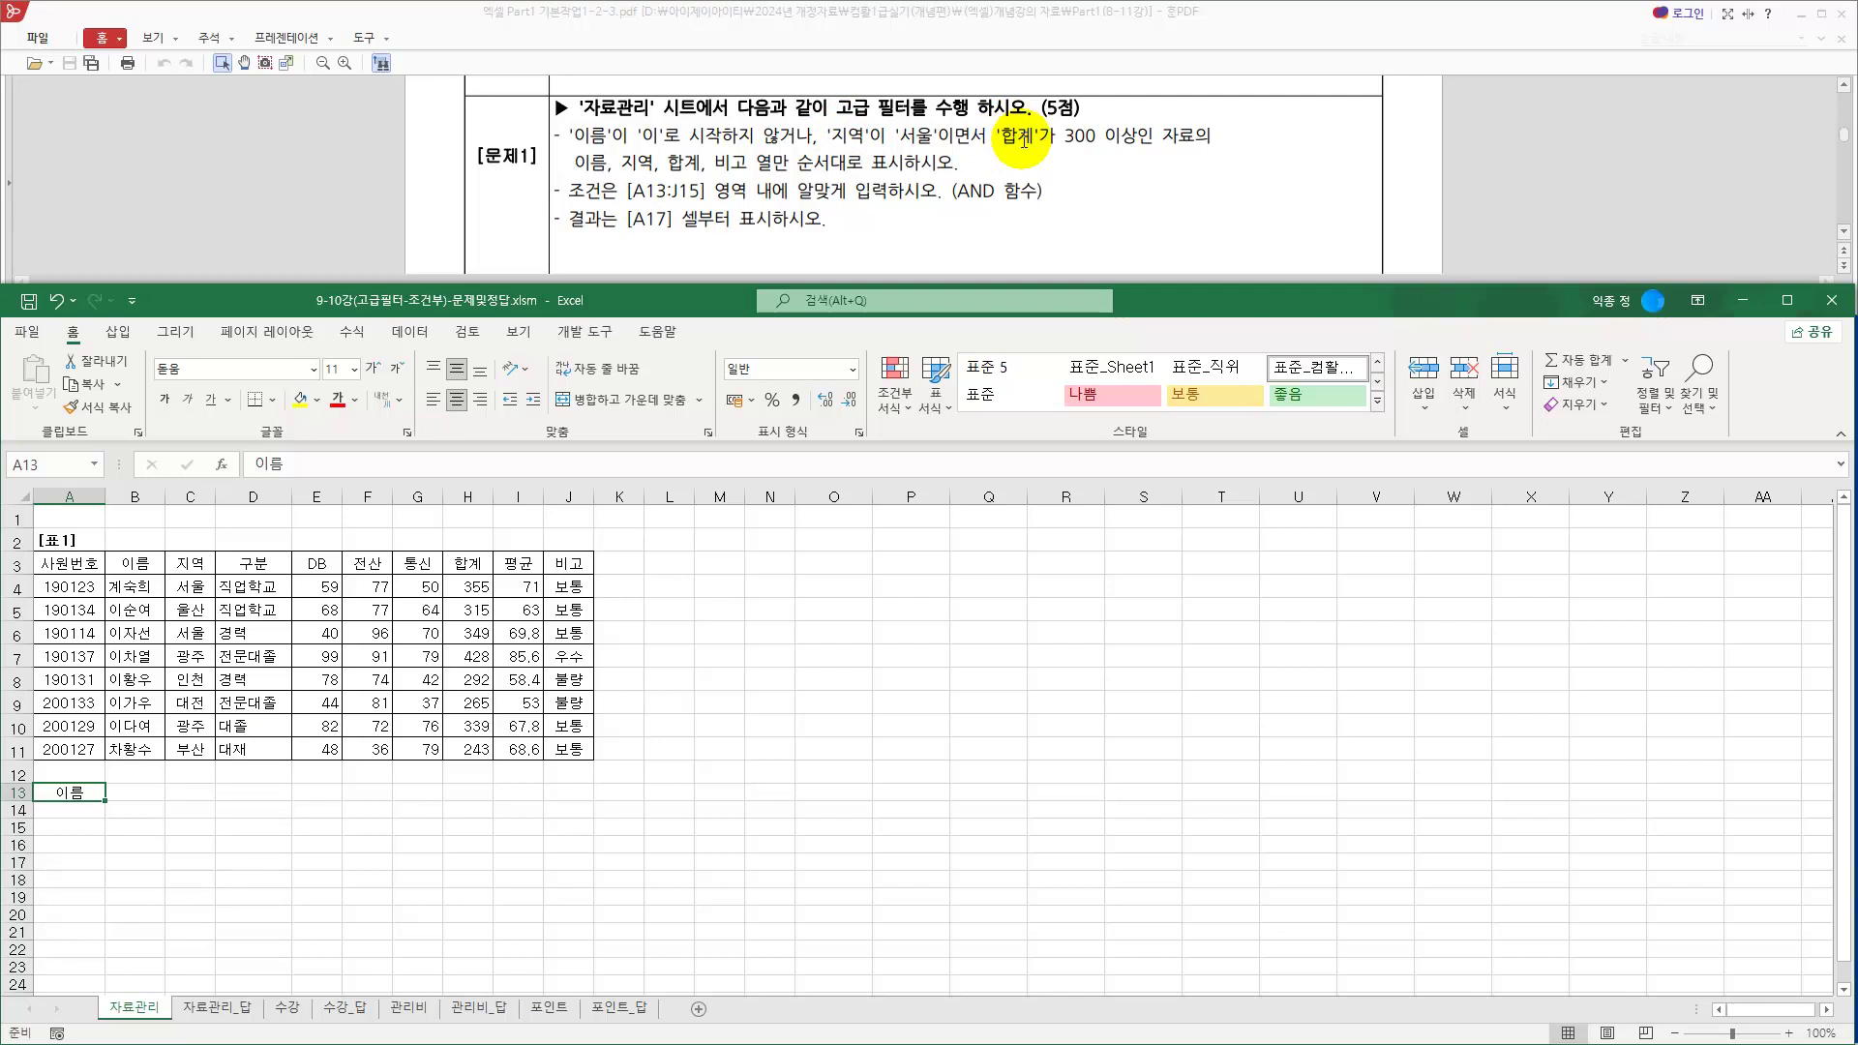
Copy the 지역 and 합계 headers from the table into B13:C13 as further criteria headings
click(187, 565)
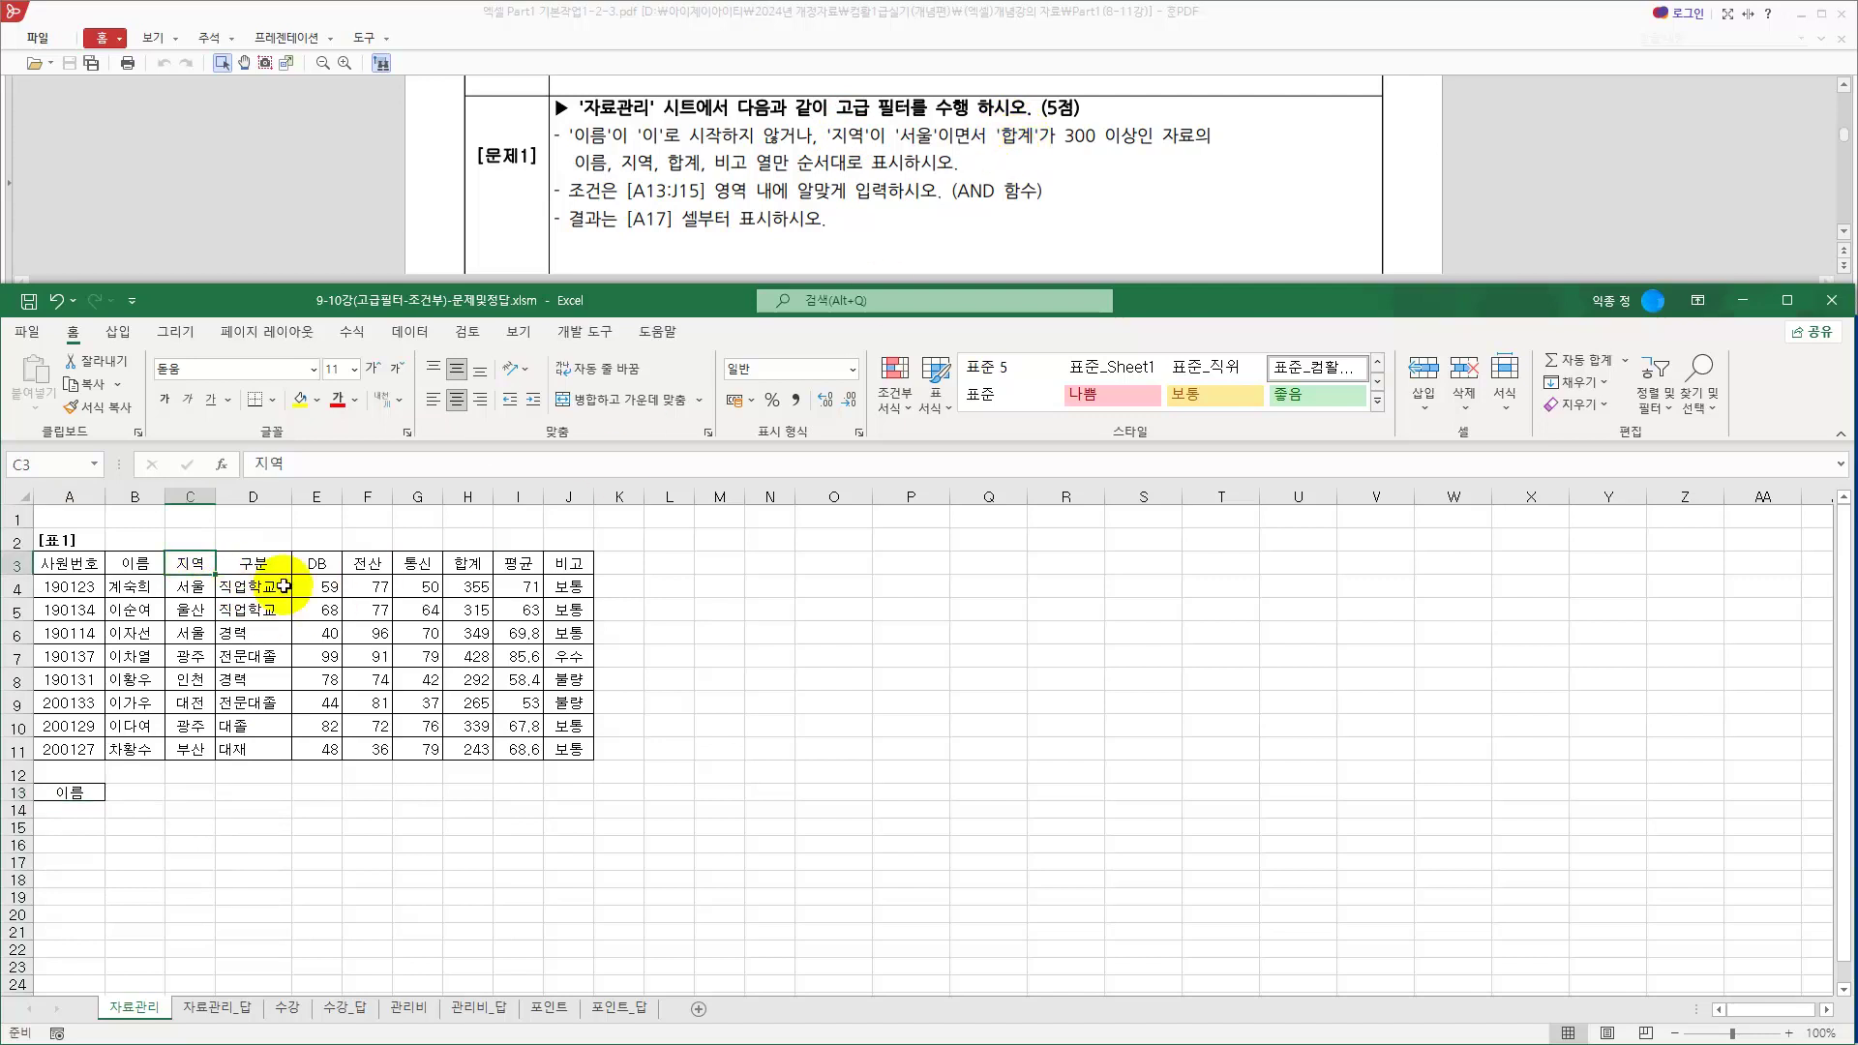
ctrl+click(468, 563)
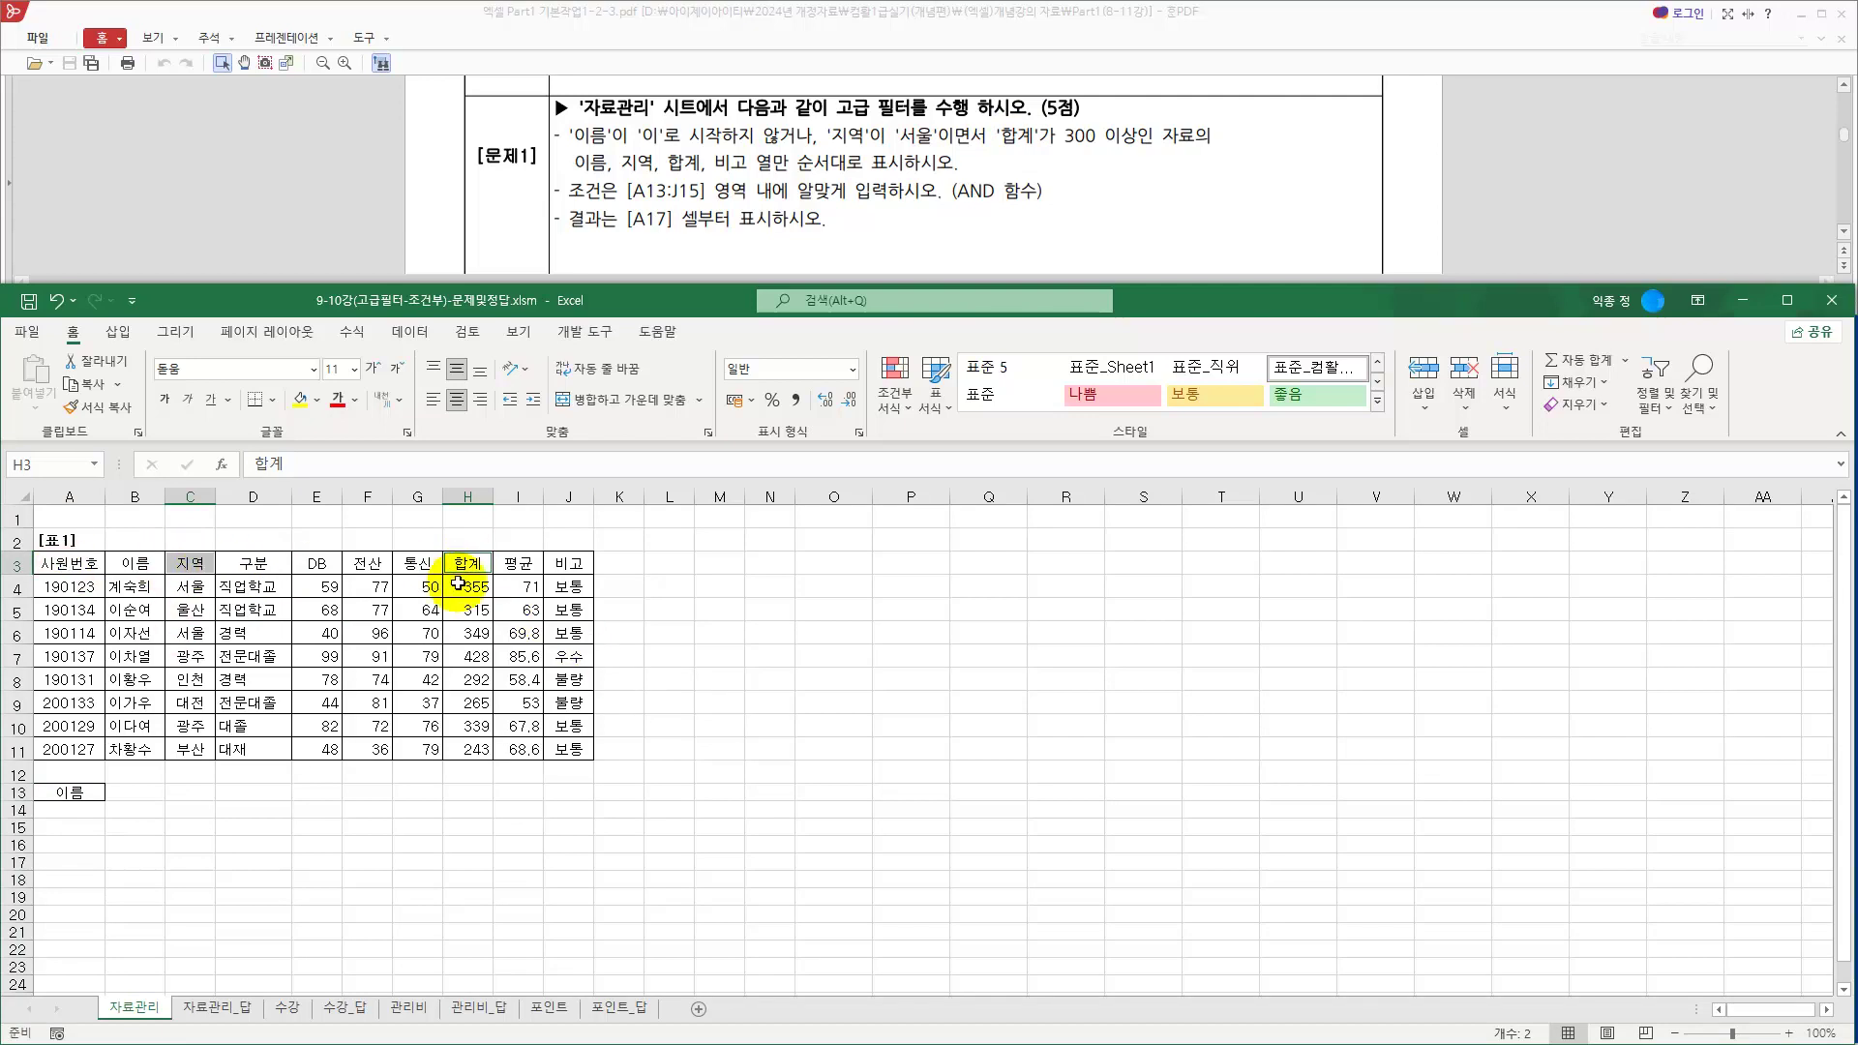
key(ctrl+c)
click(136, 794)
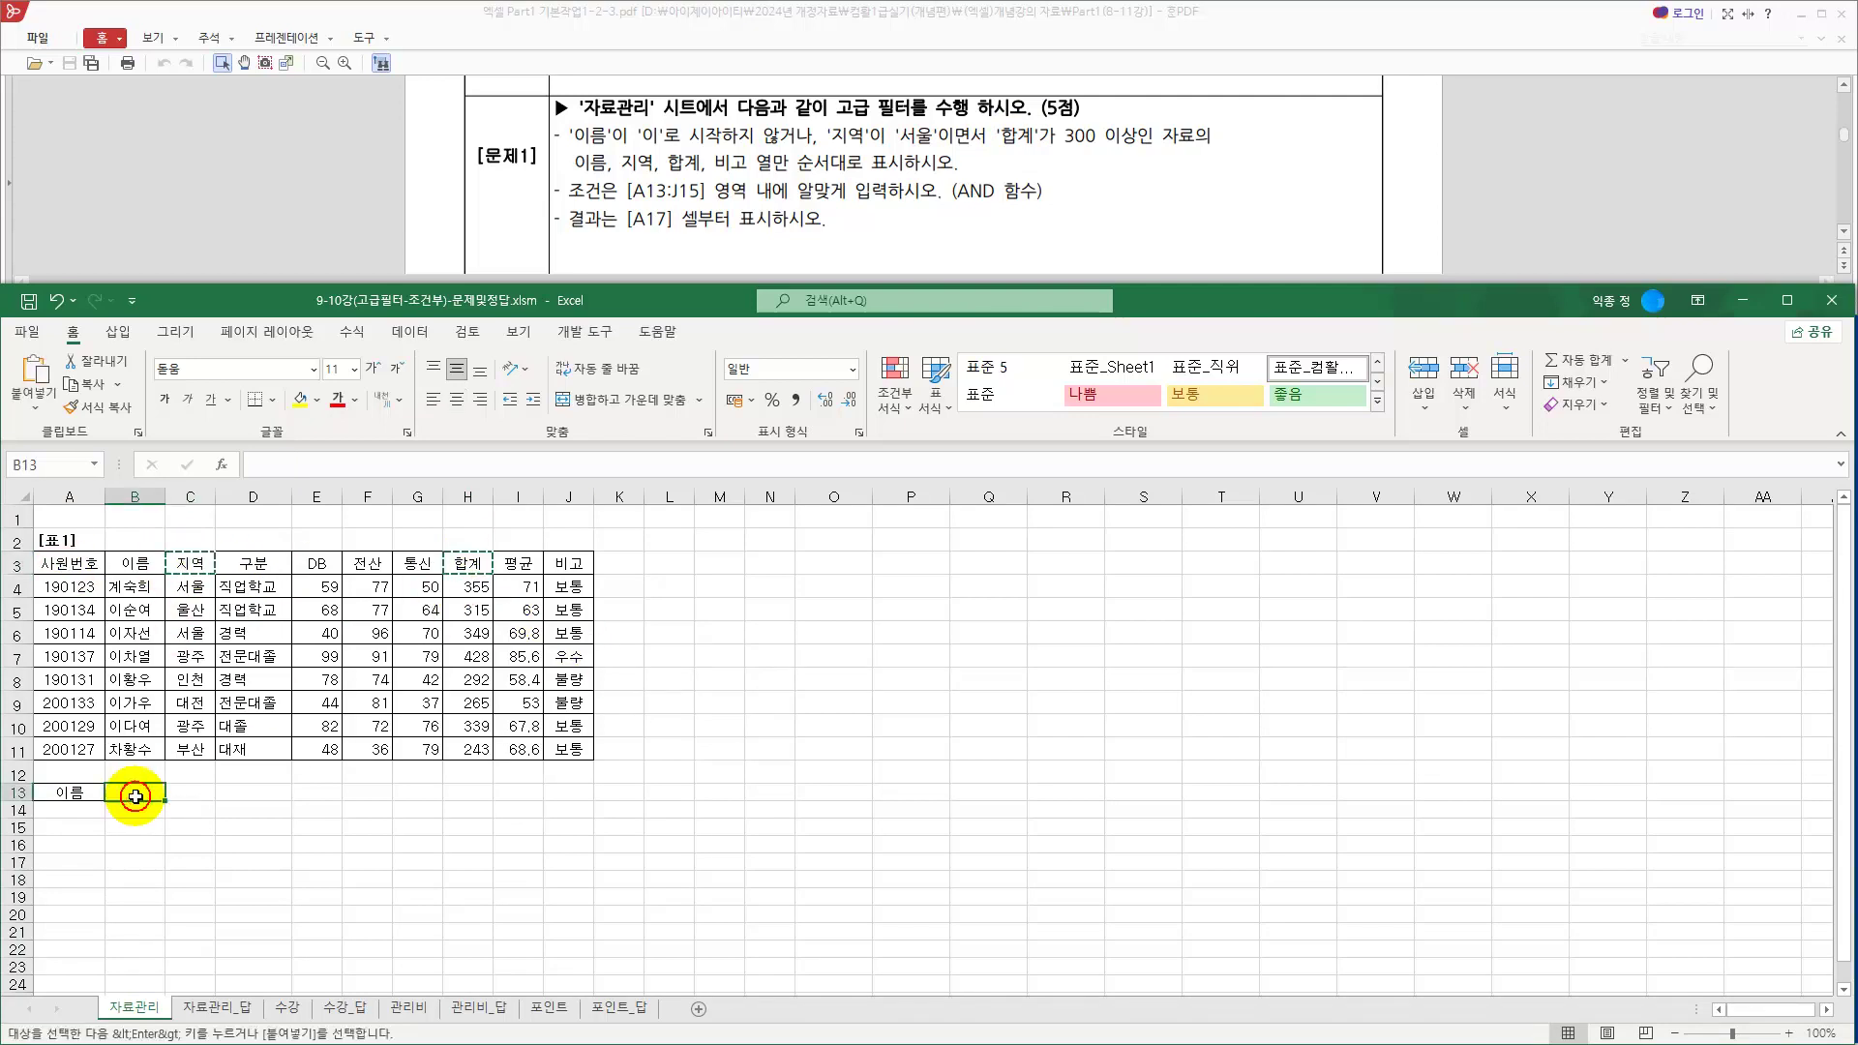
key(ctrl+v)
click(67, 793)
click(136, 793)
click(202, 794)
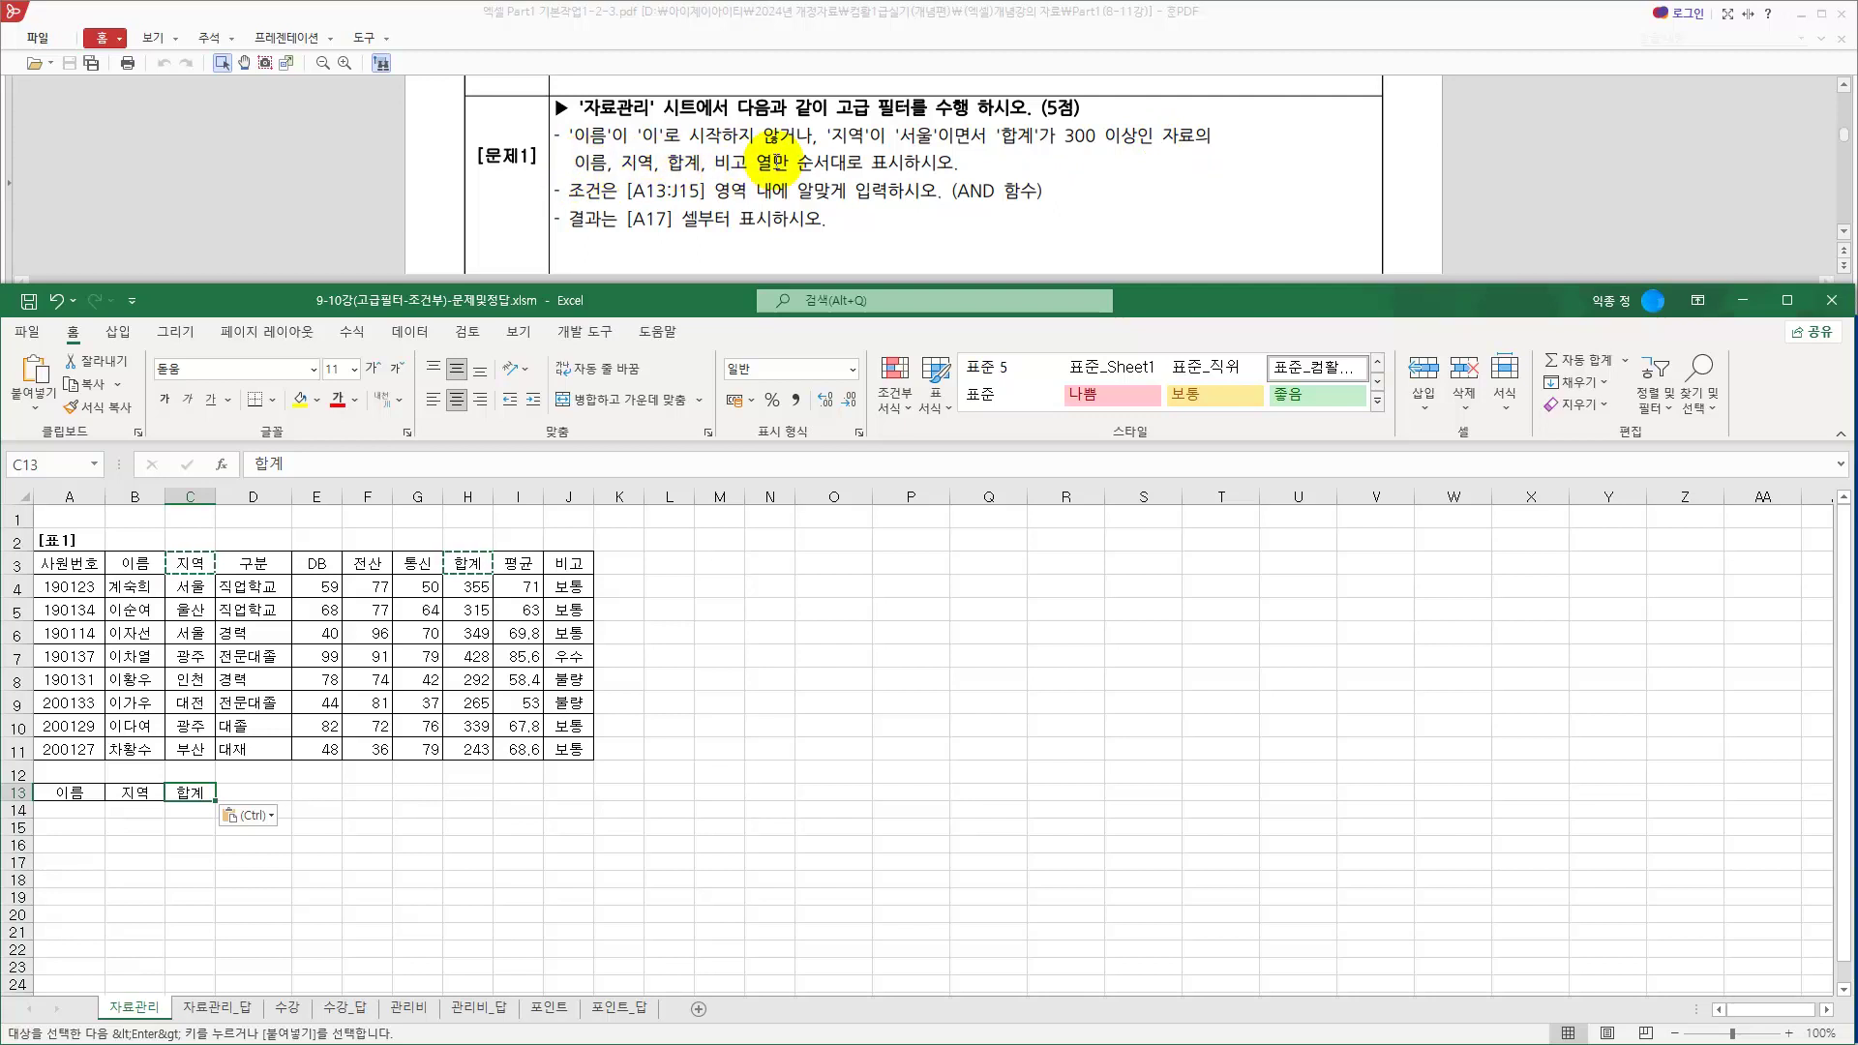
Copy the 이름, 지역, 합계 and 비고 headers from the table into A17:D17 as the output headings
click(305, 844)
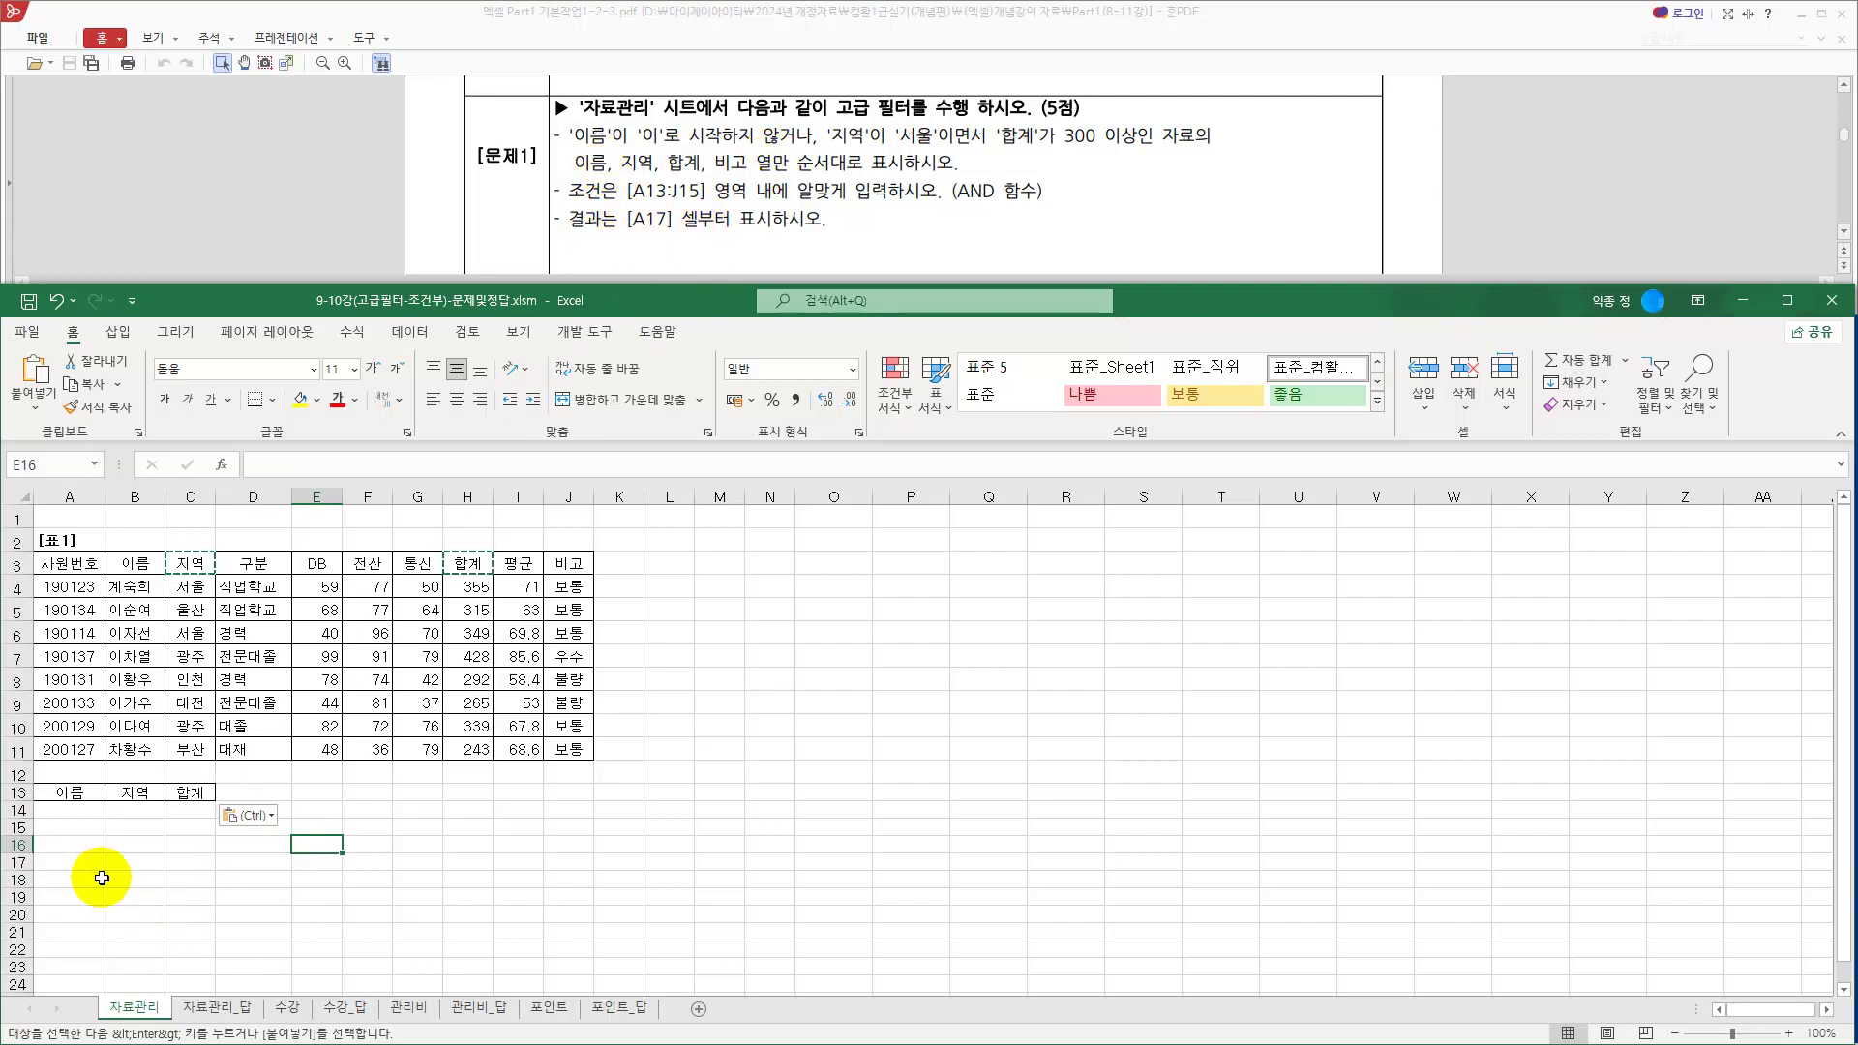
drag(68, 564, 555, 565)
drag(84, 858, 579, 860)
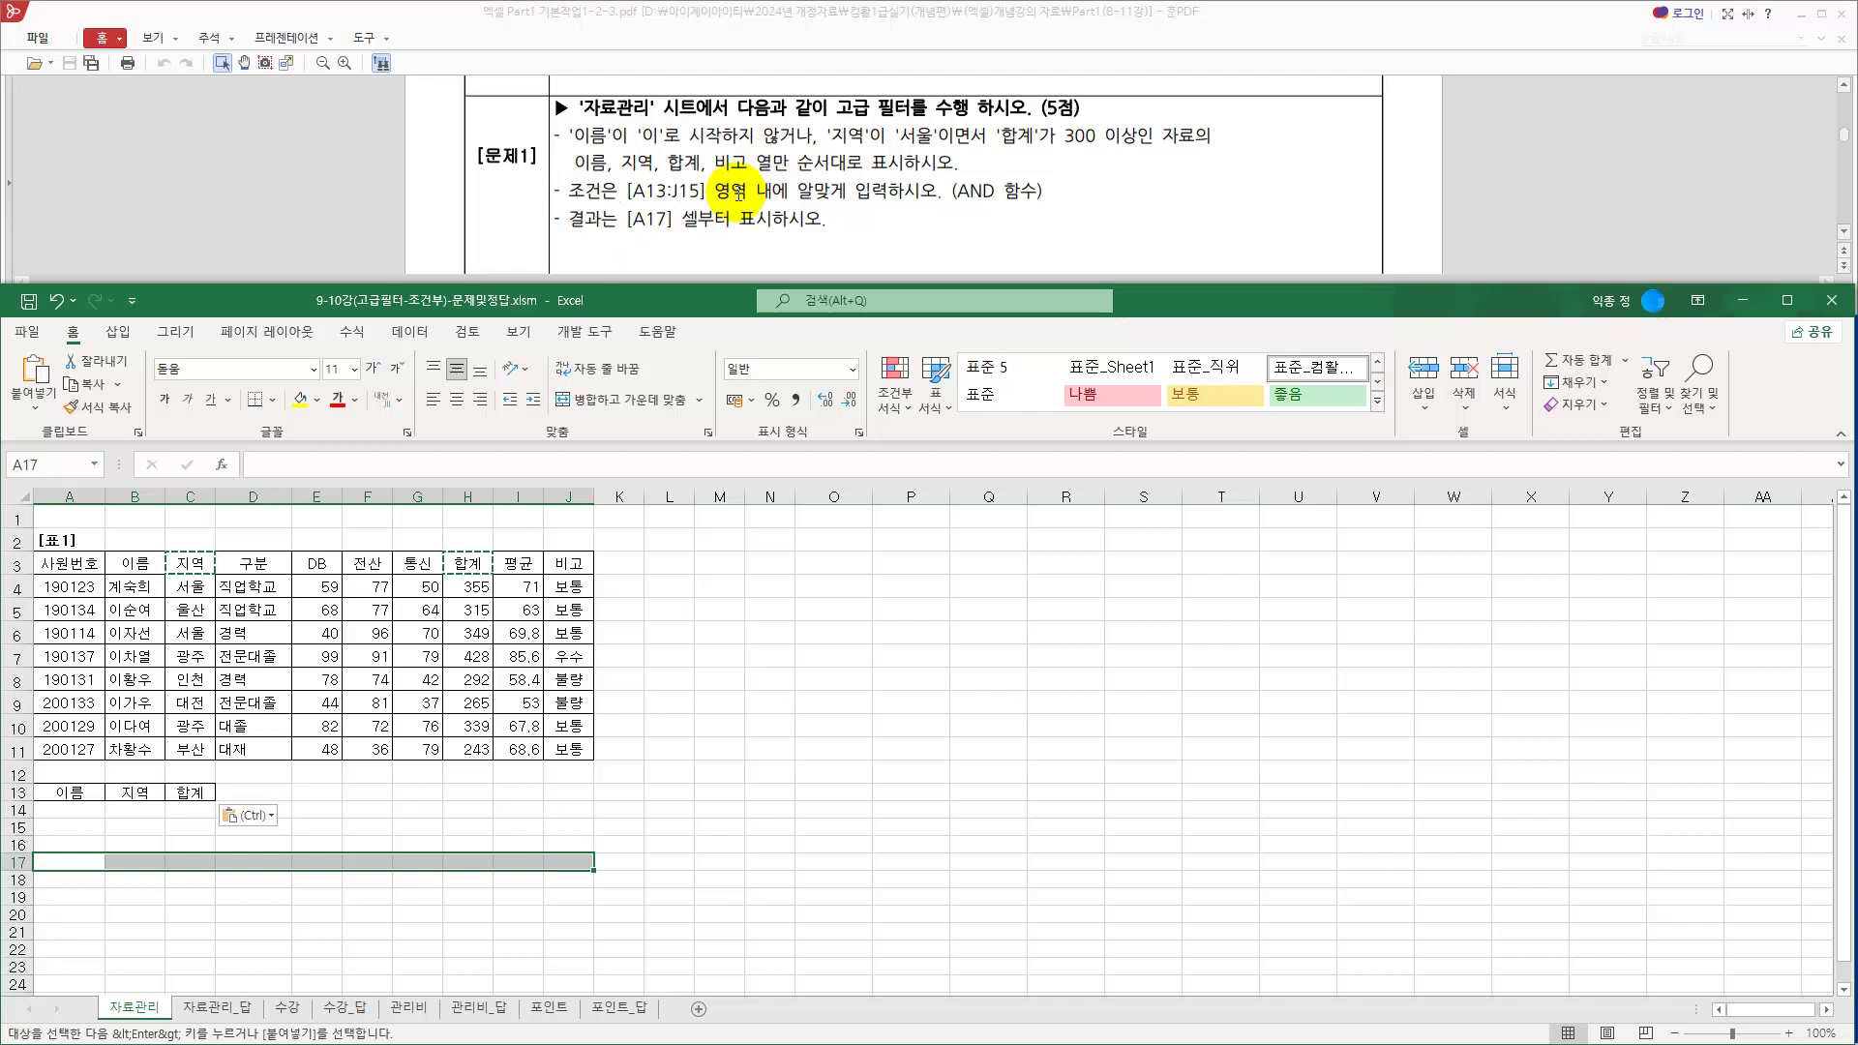
drag(135, 564, 186, 564)
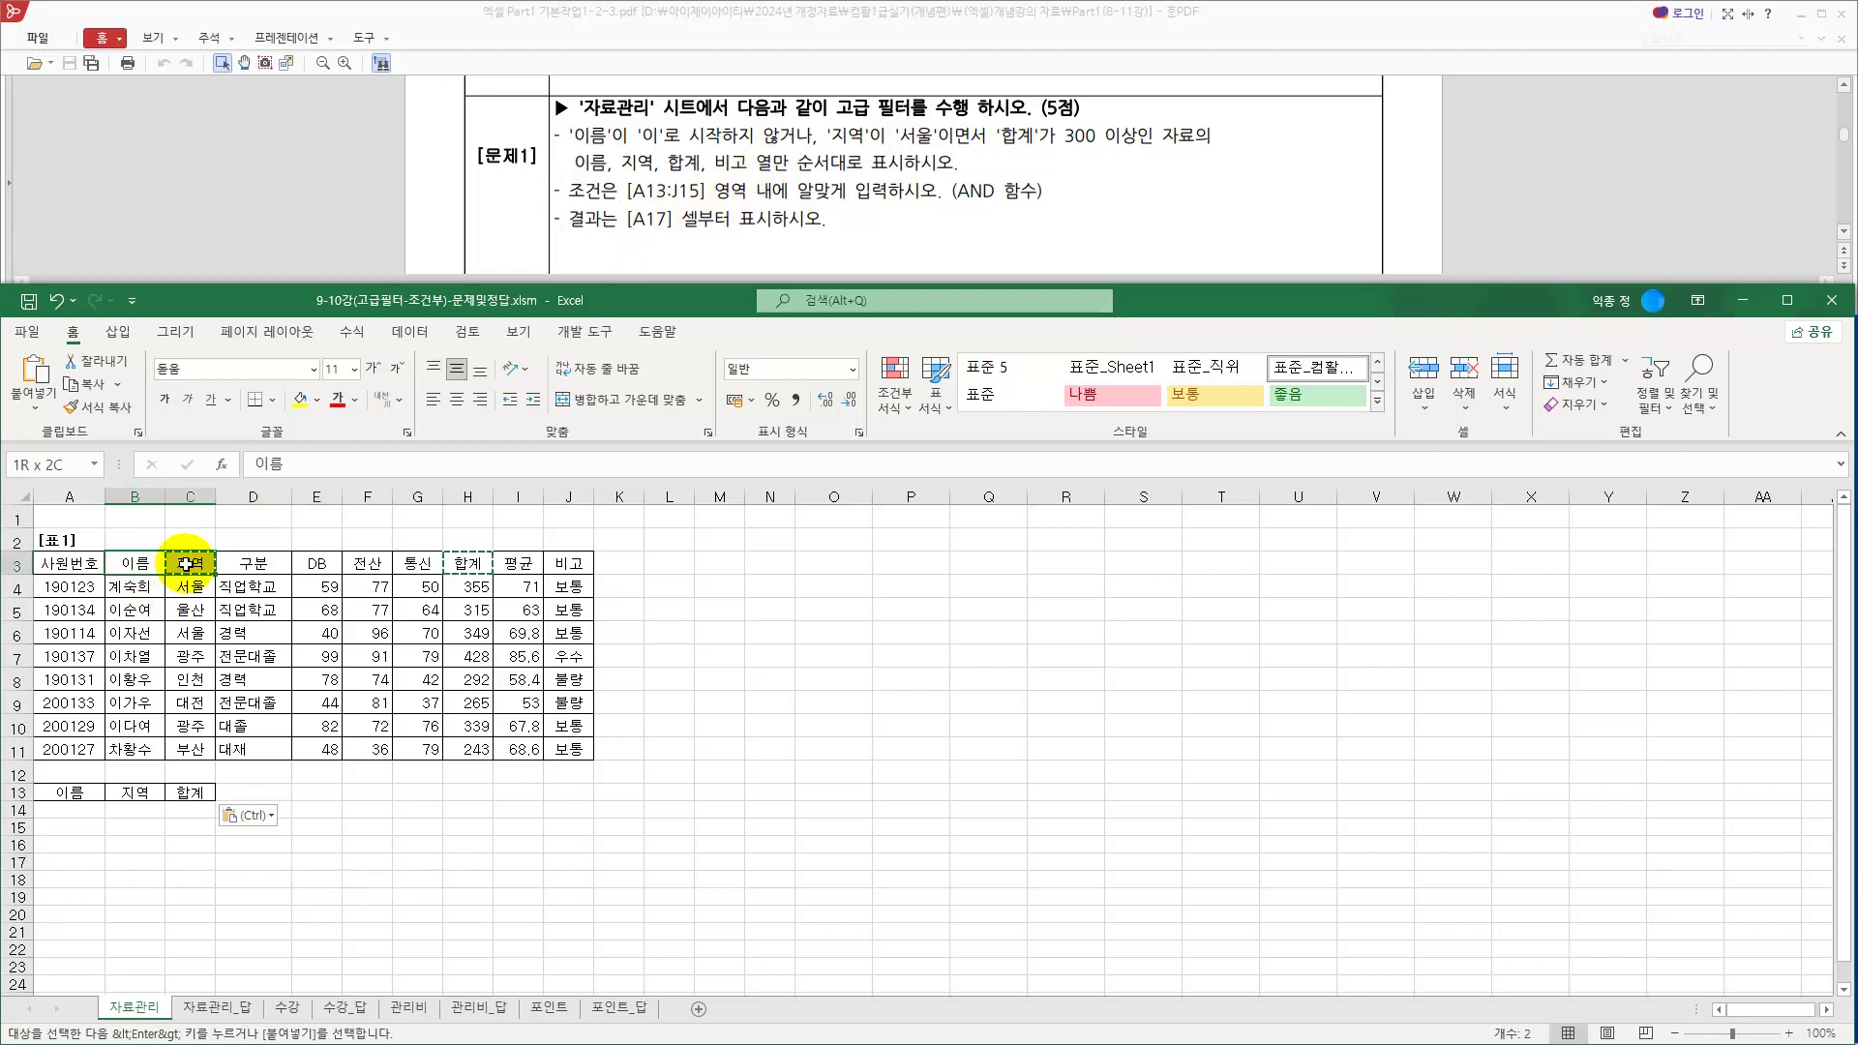
ctrl+click(468, 564)
ctrl+click(574, 565)
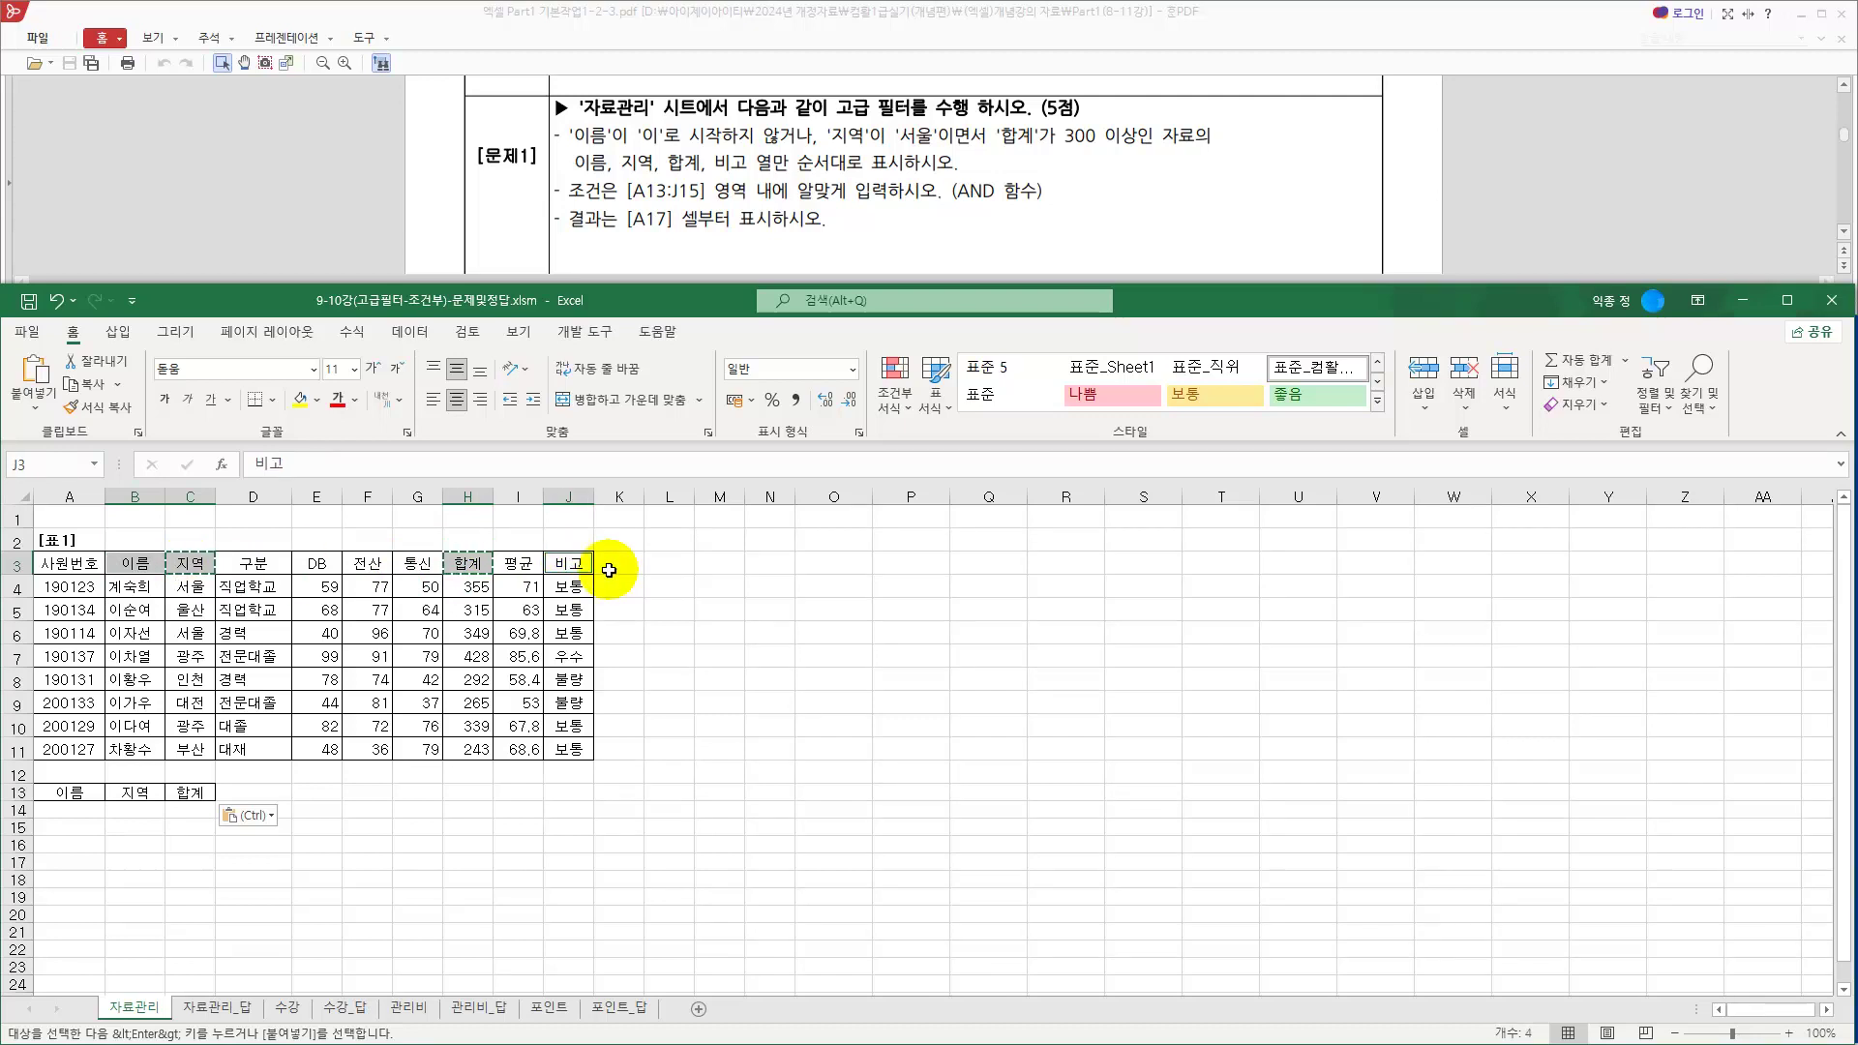
key(ctrl+c)
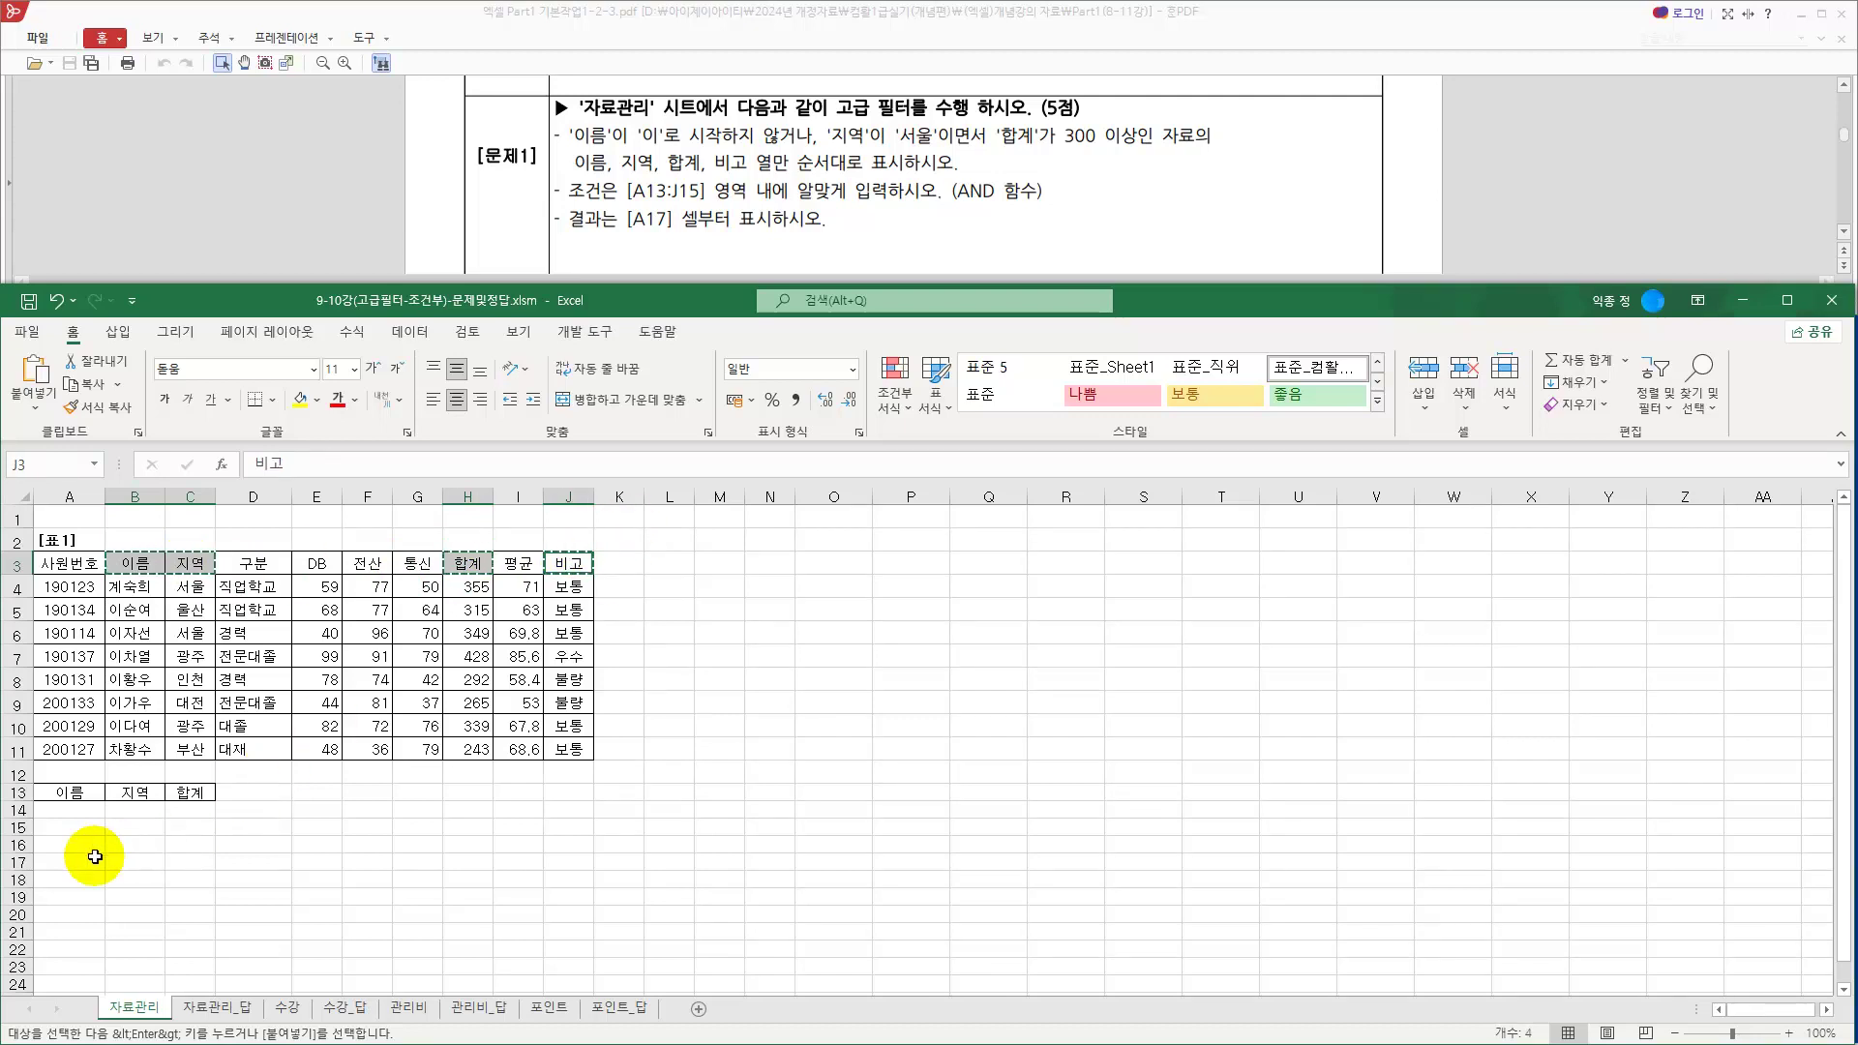
click(65, 864)
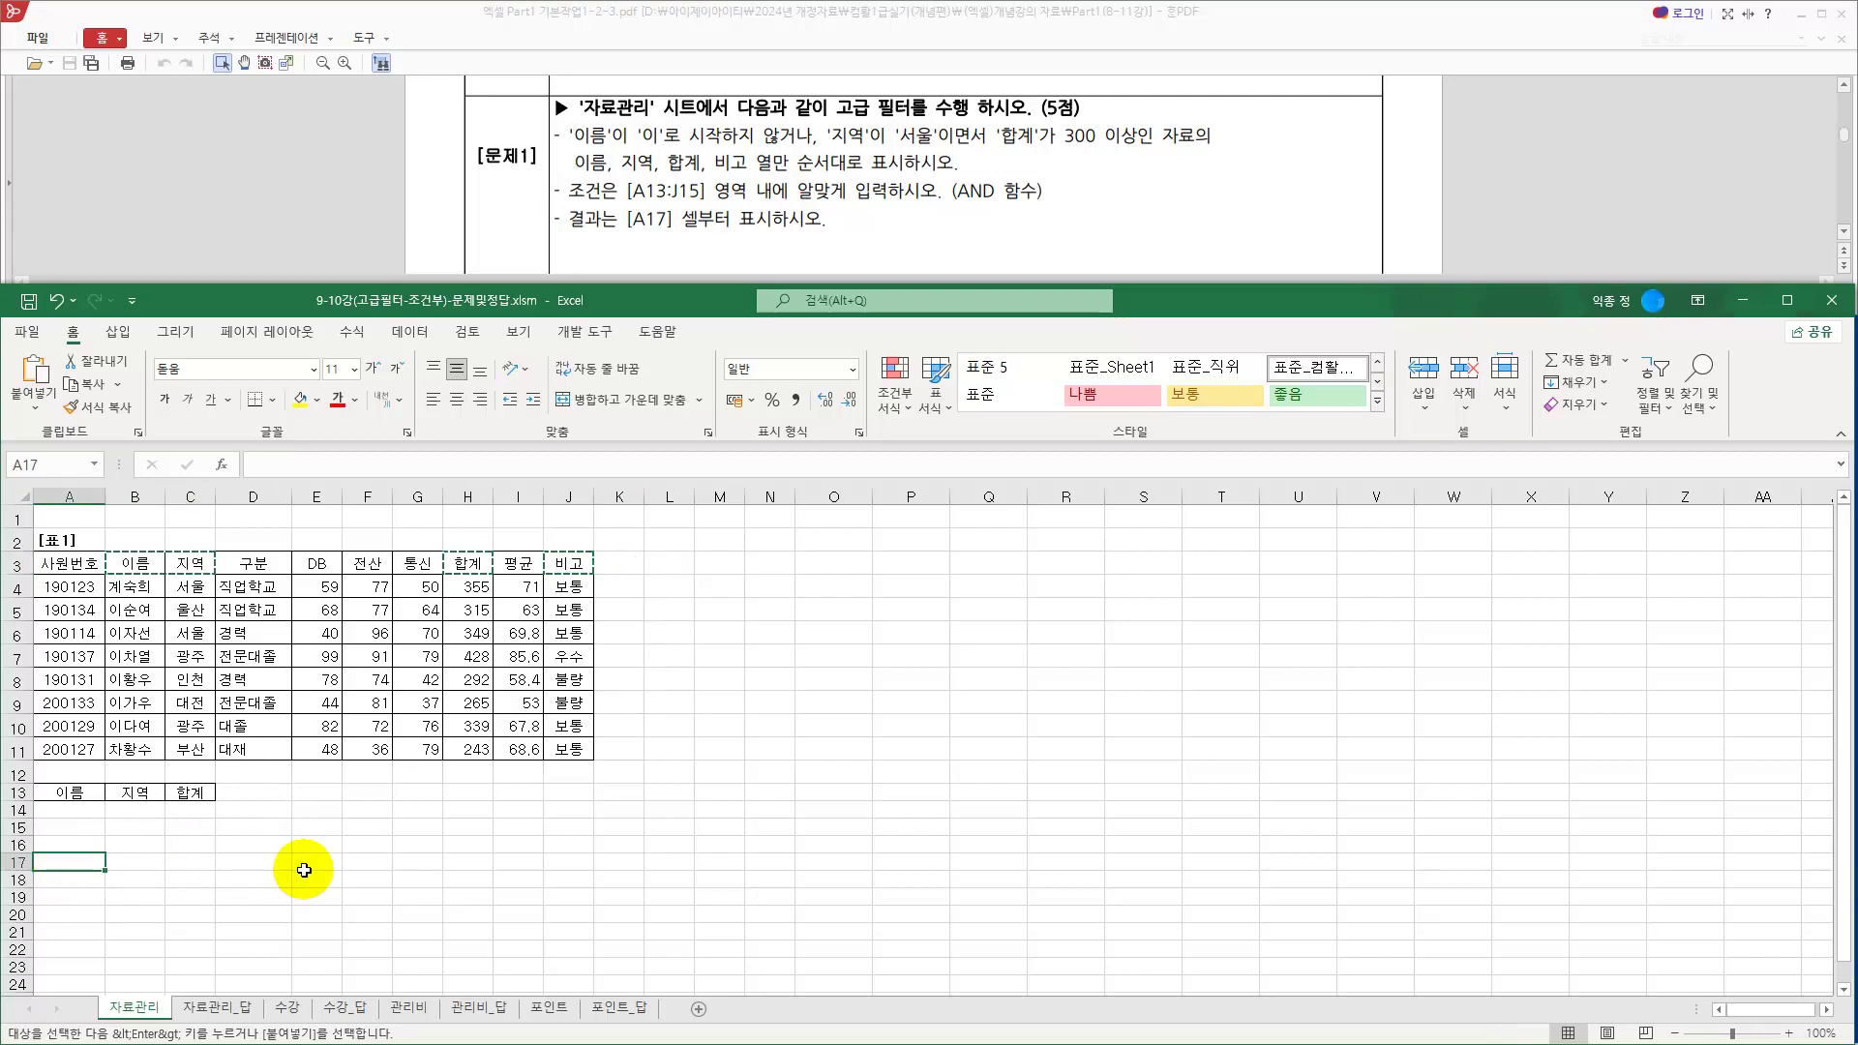
key(ctrl+v)
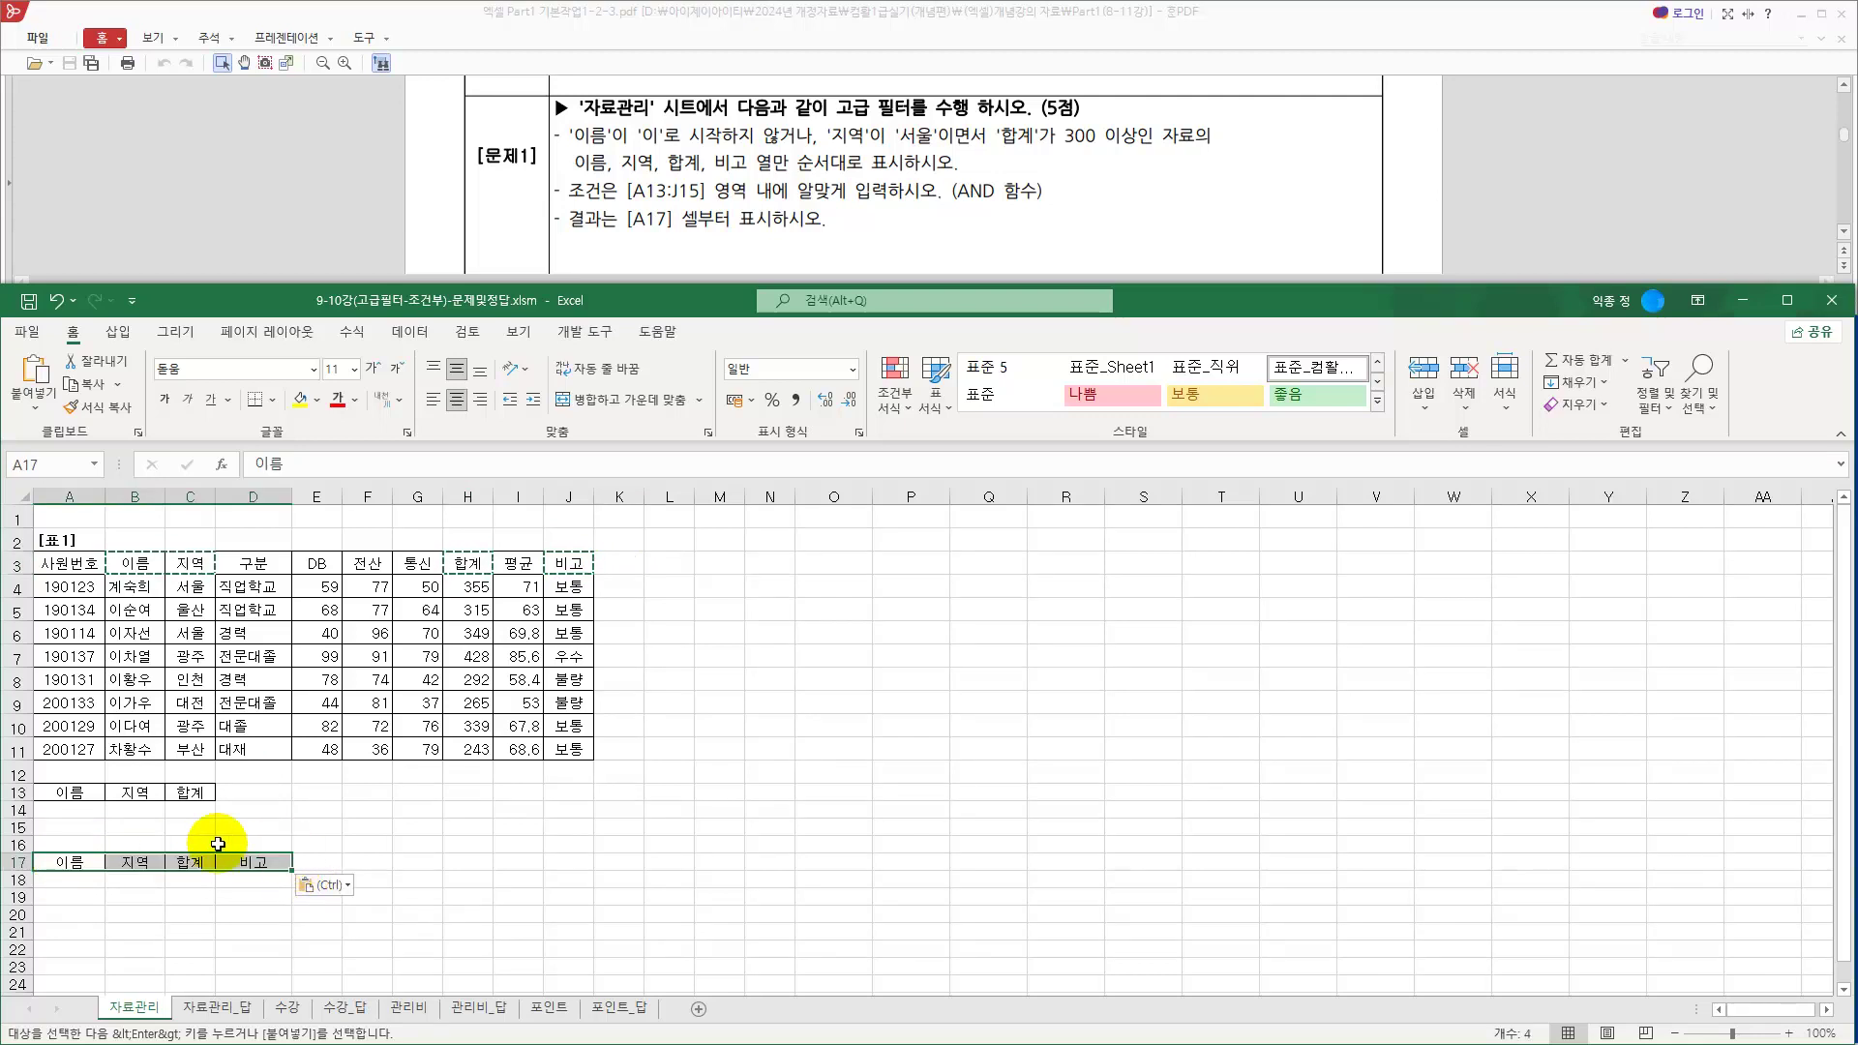
Enter the criterion <>이* in cell A14 under the 이름 heading
click(70, 810)
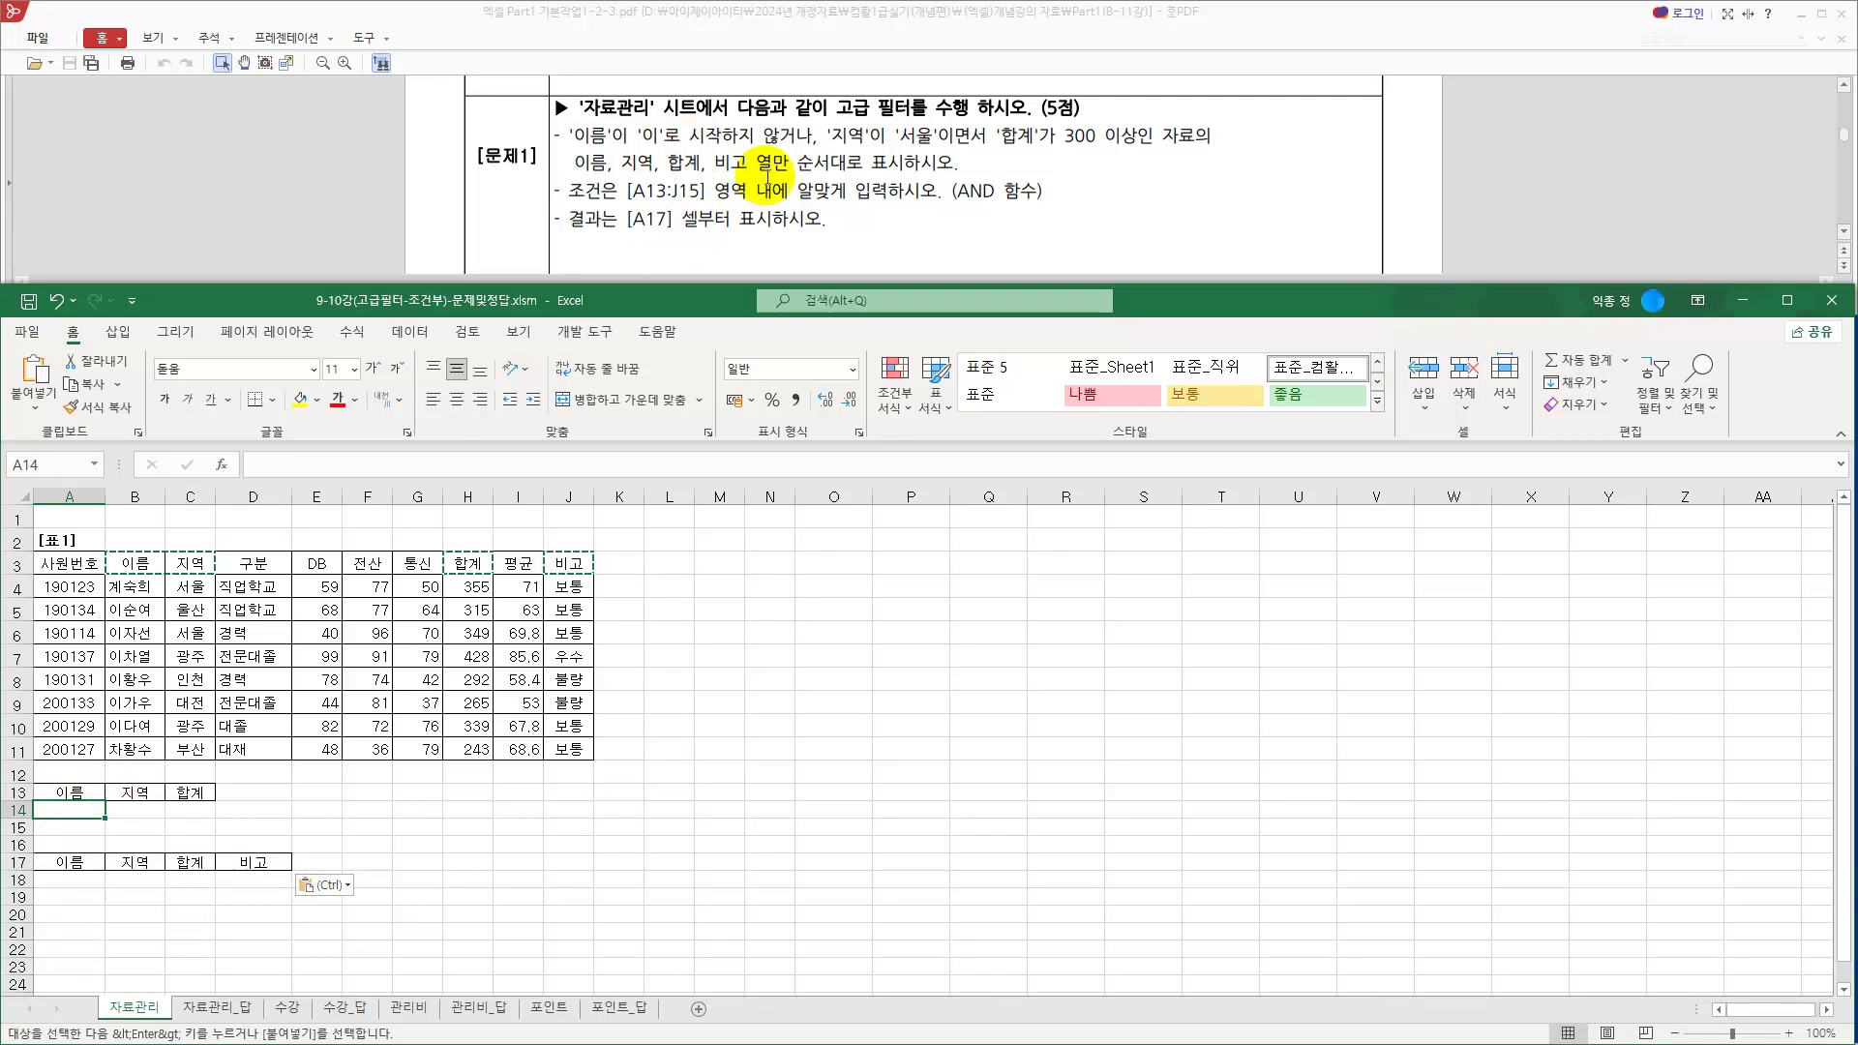
text(<>이*)
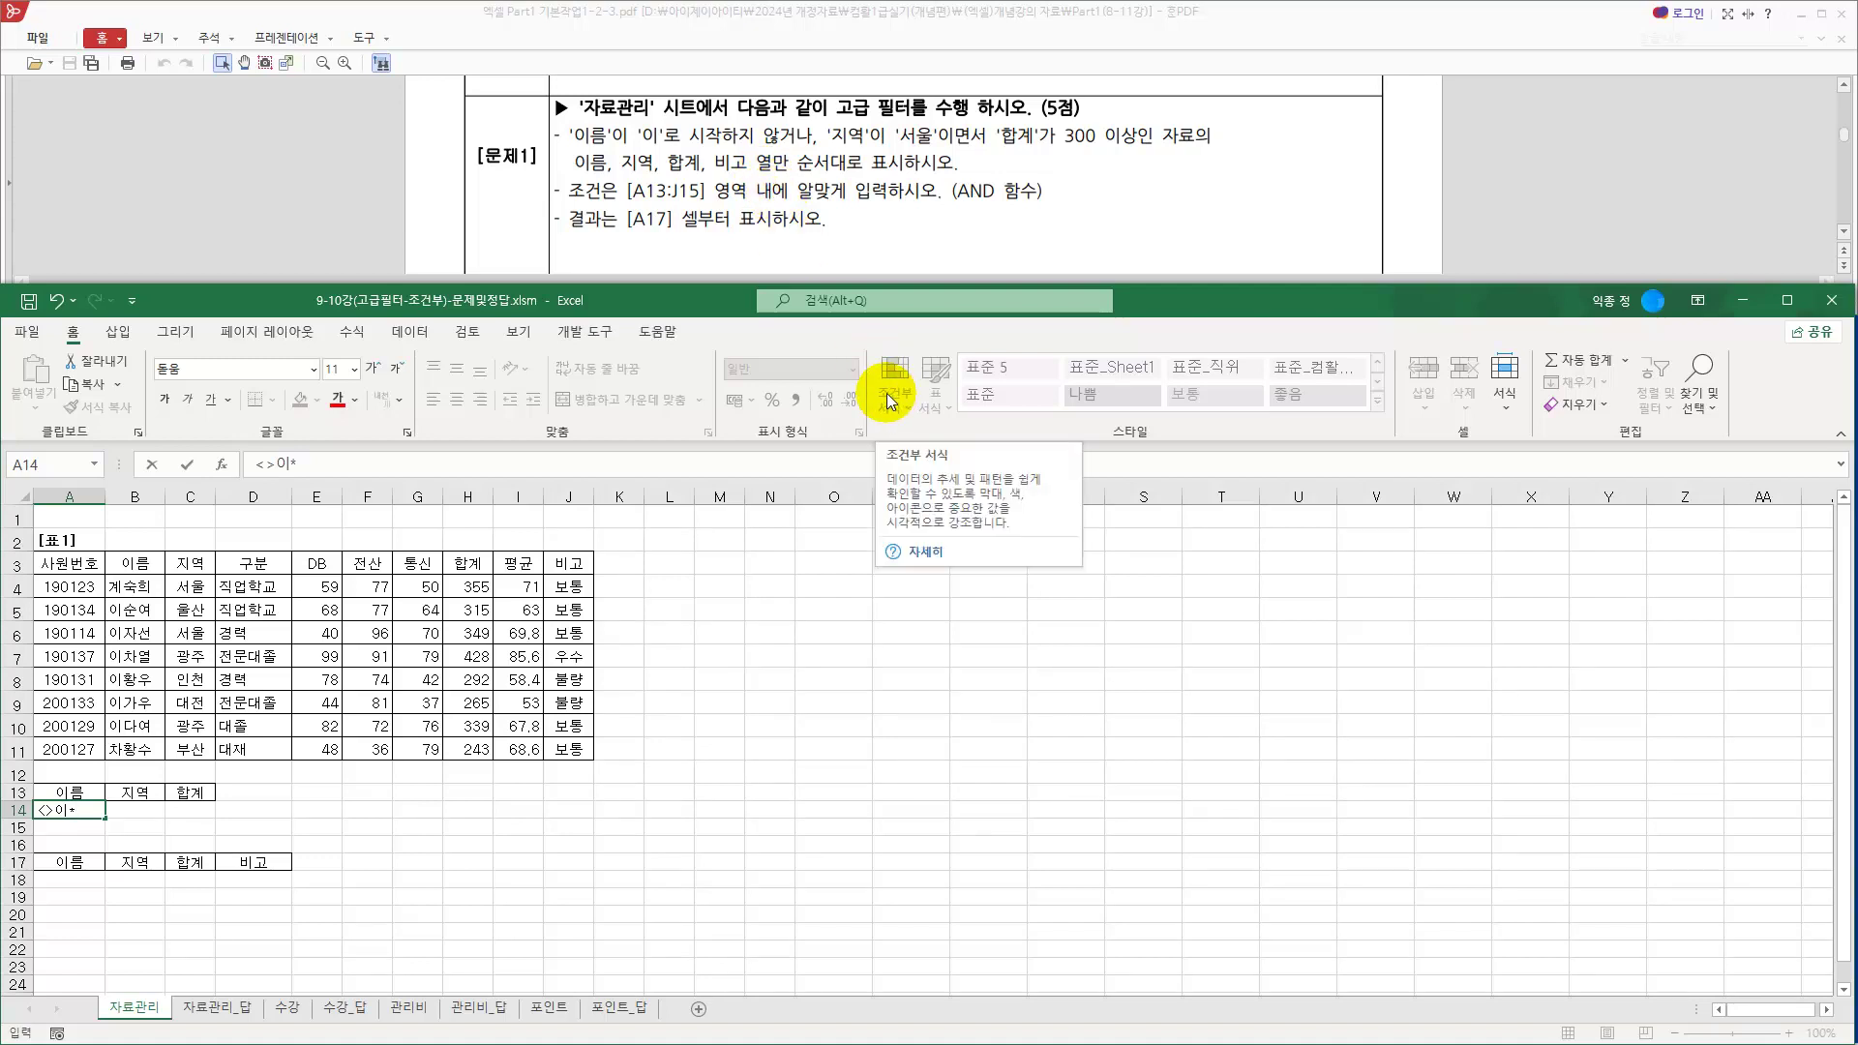
key(Return)
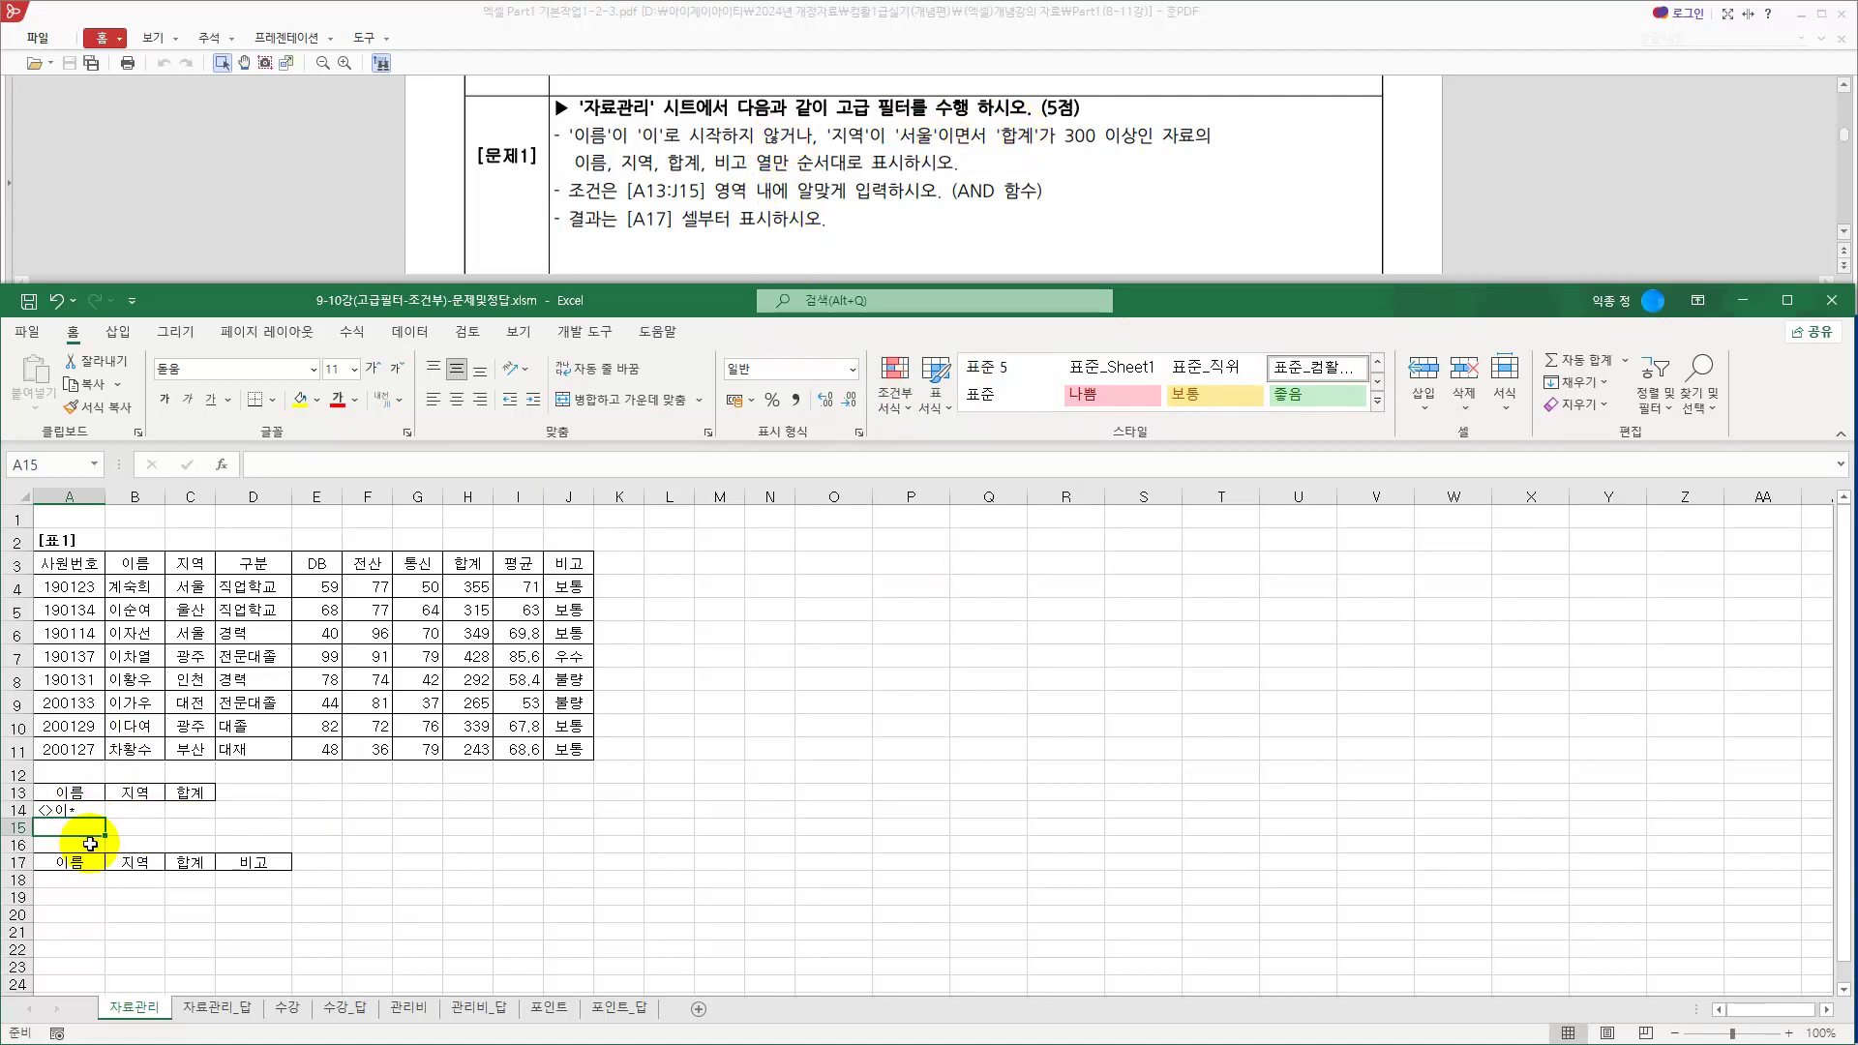
Enter 서울 in B15 and >=300 in C15 as the 지역 and 합계 criteria on one row
click(136, 829)
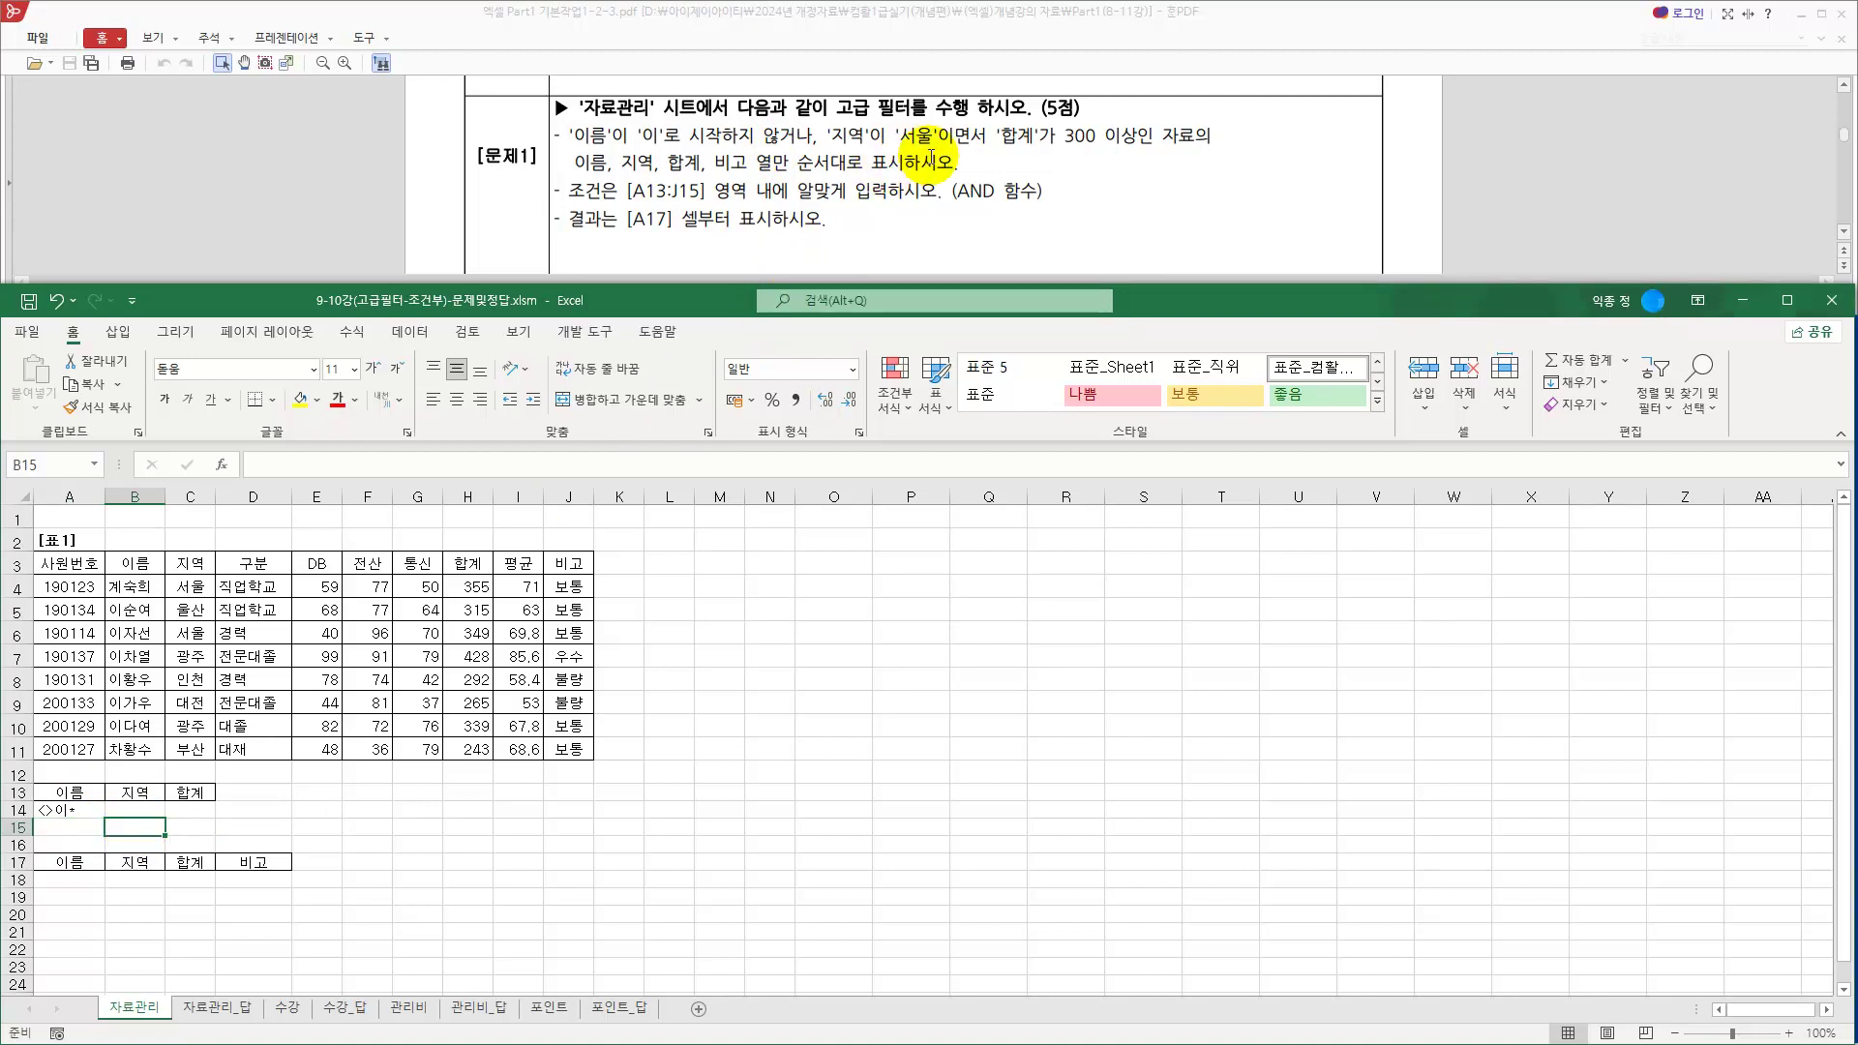
text(서울)
key(Return)
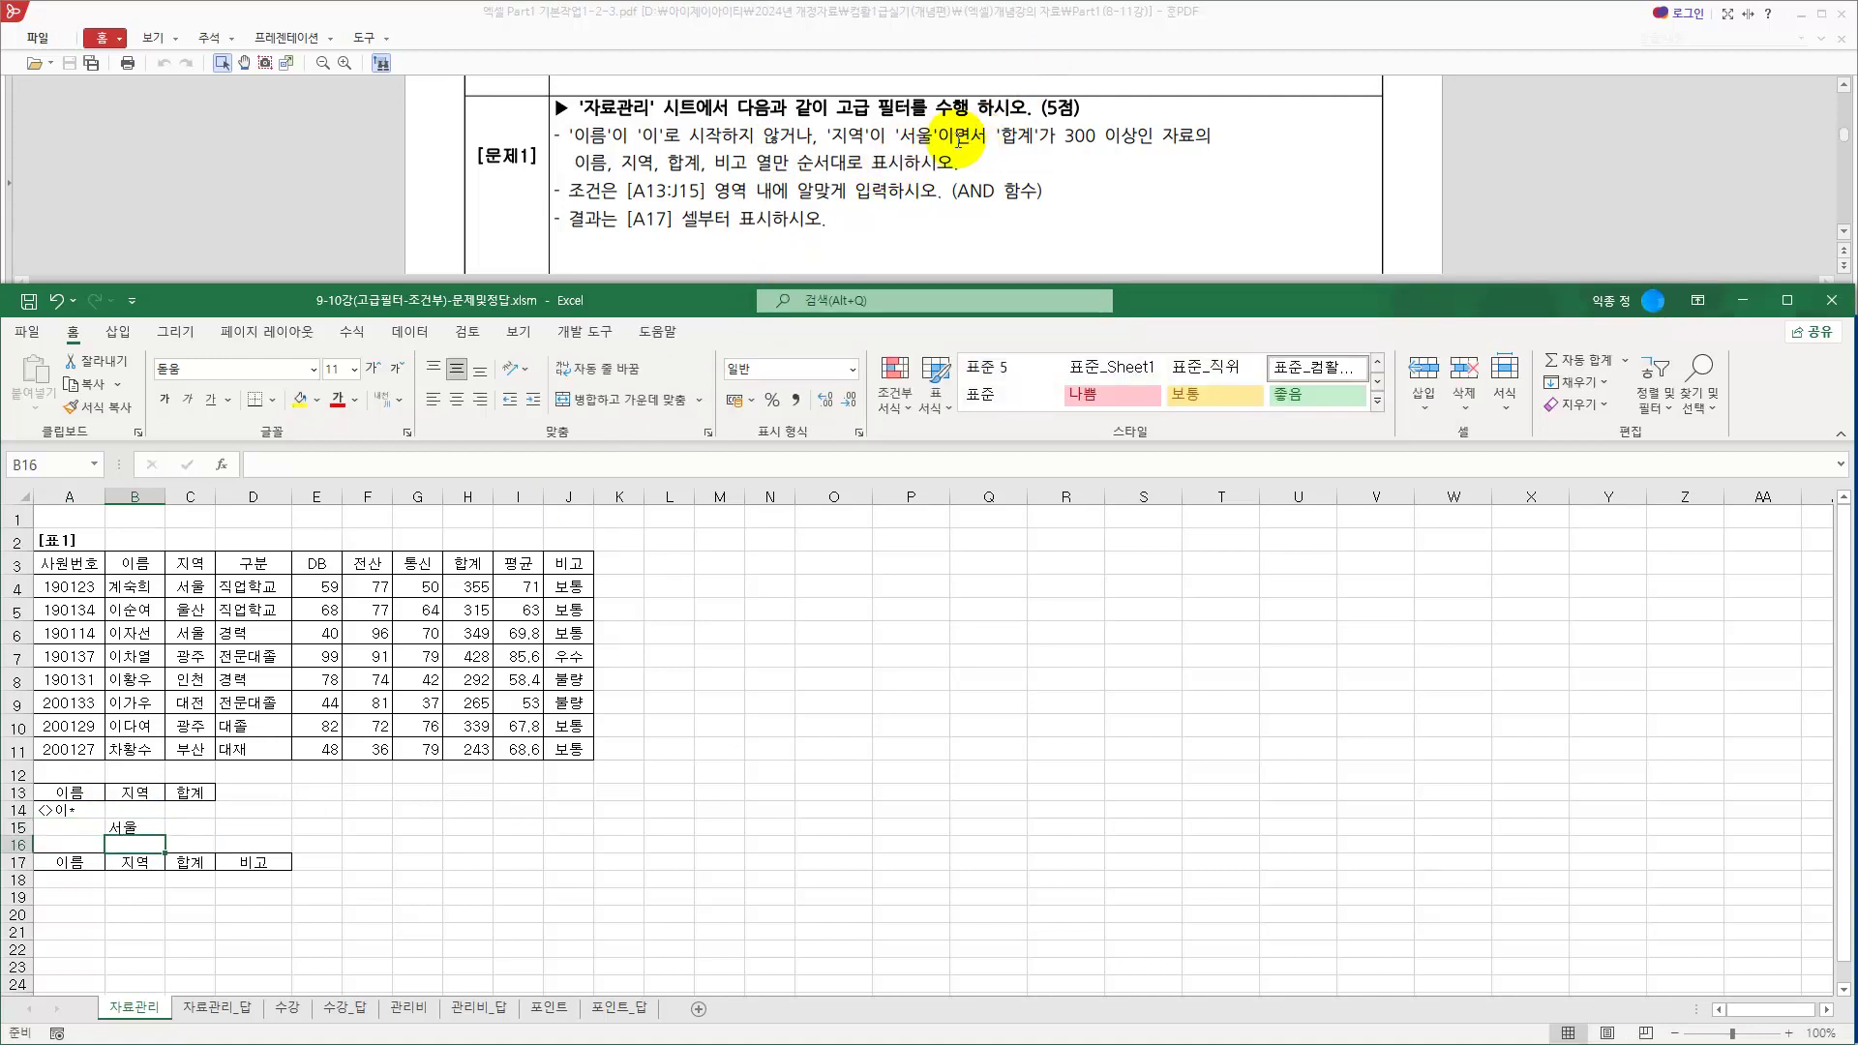
click(197, 796)
click(188, 828)
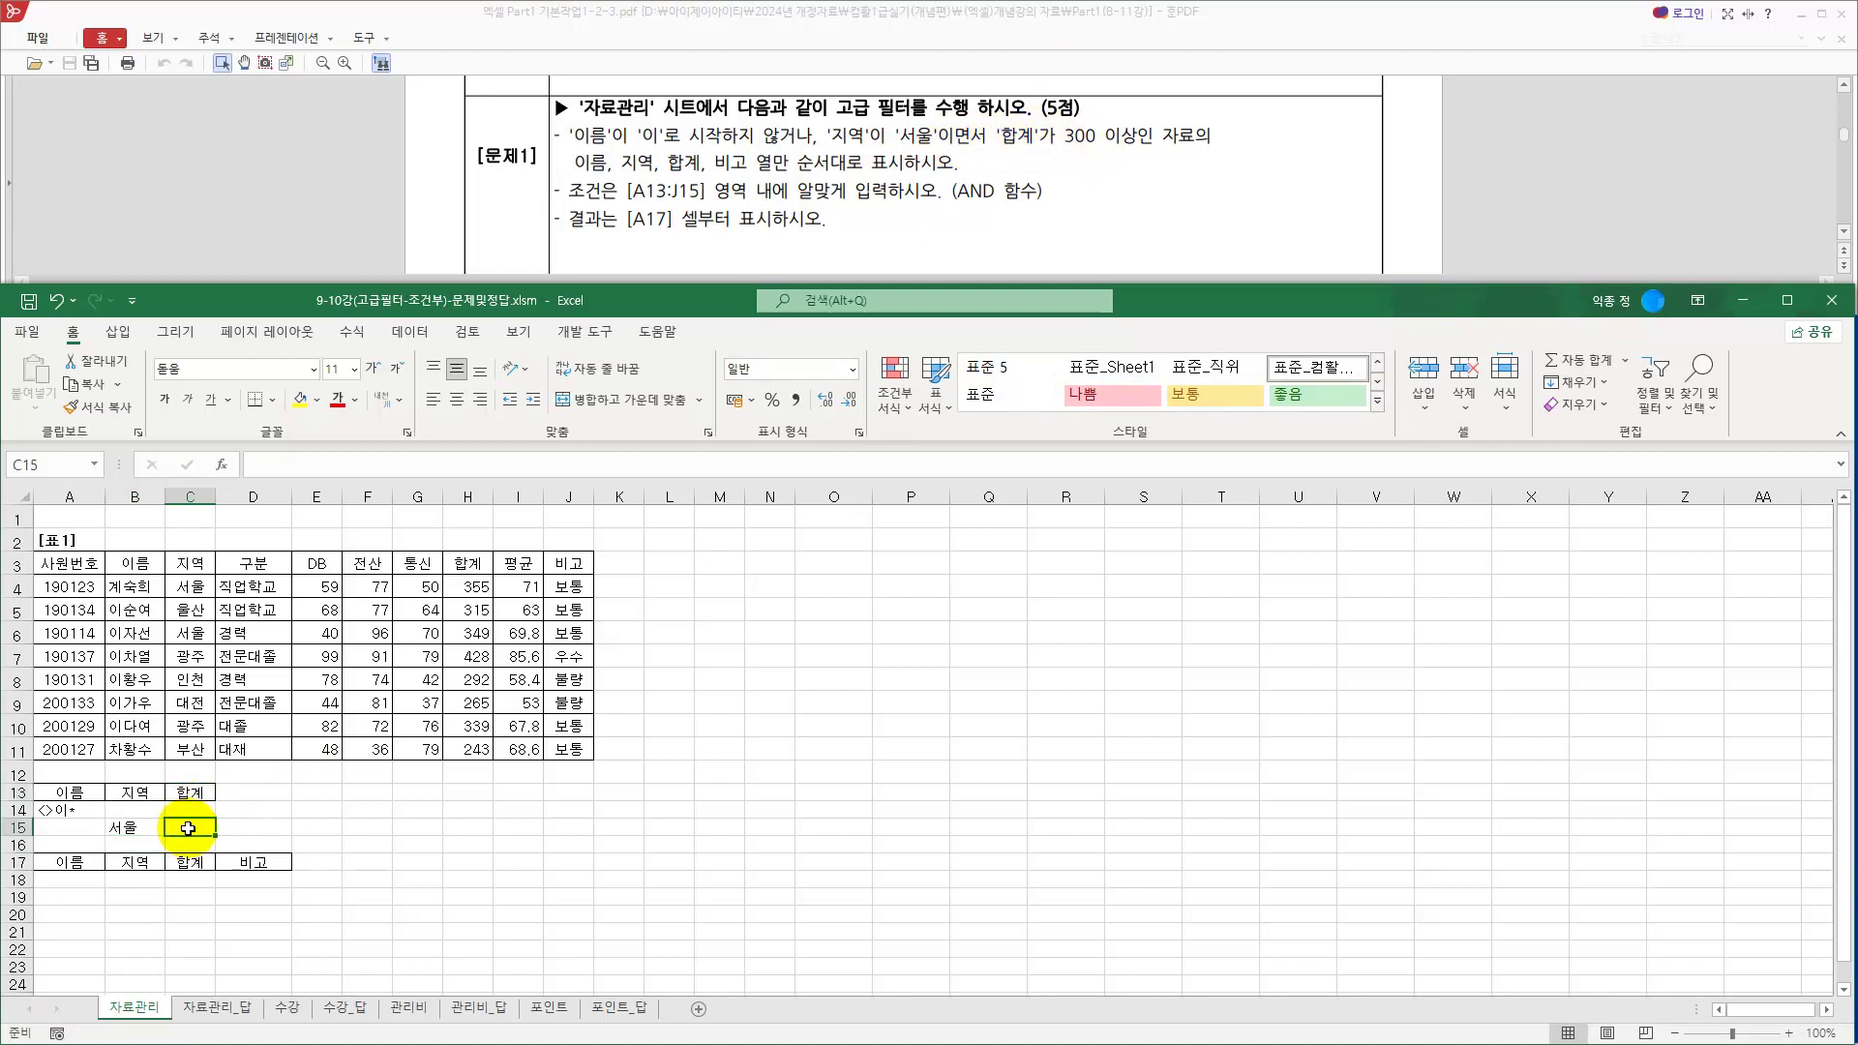
text(>=300)
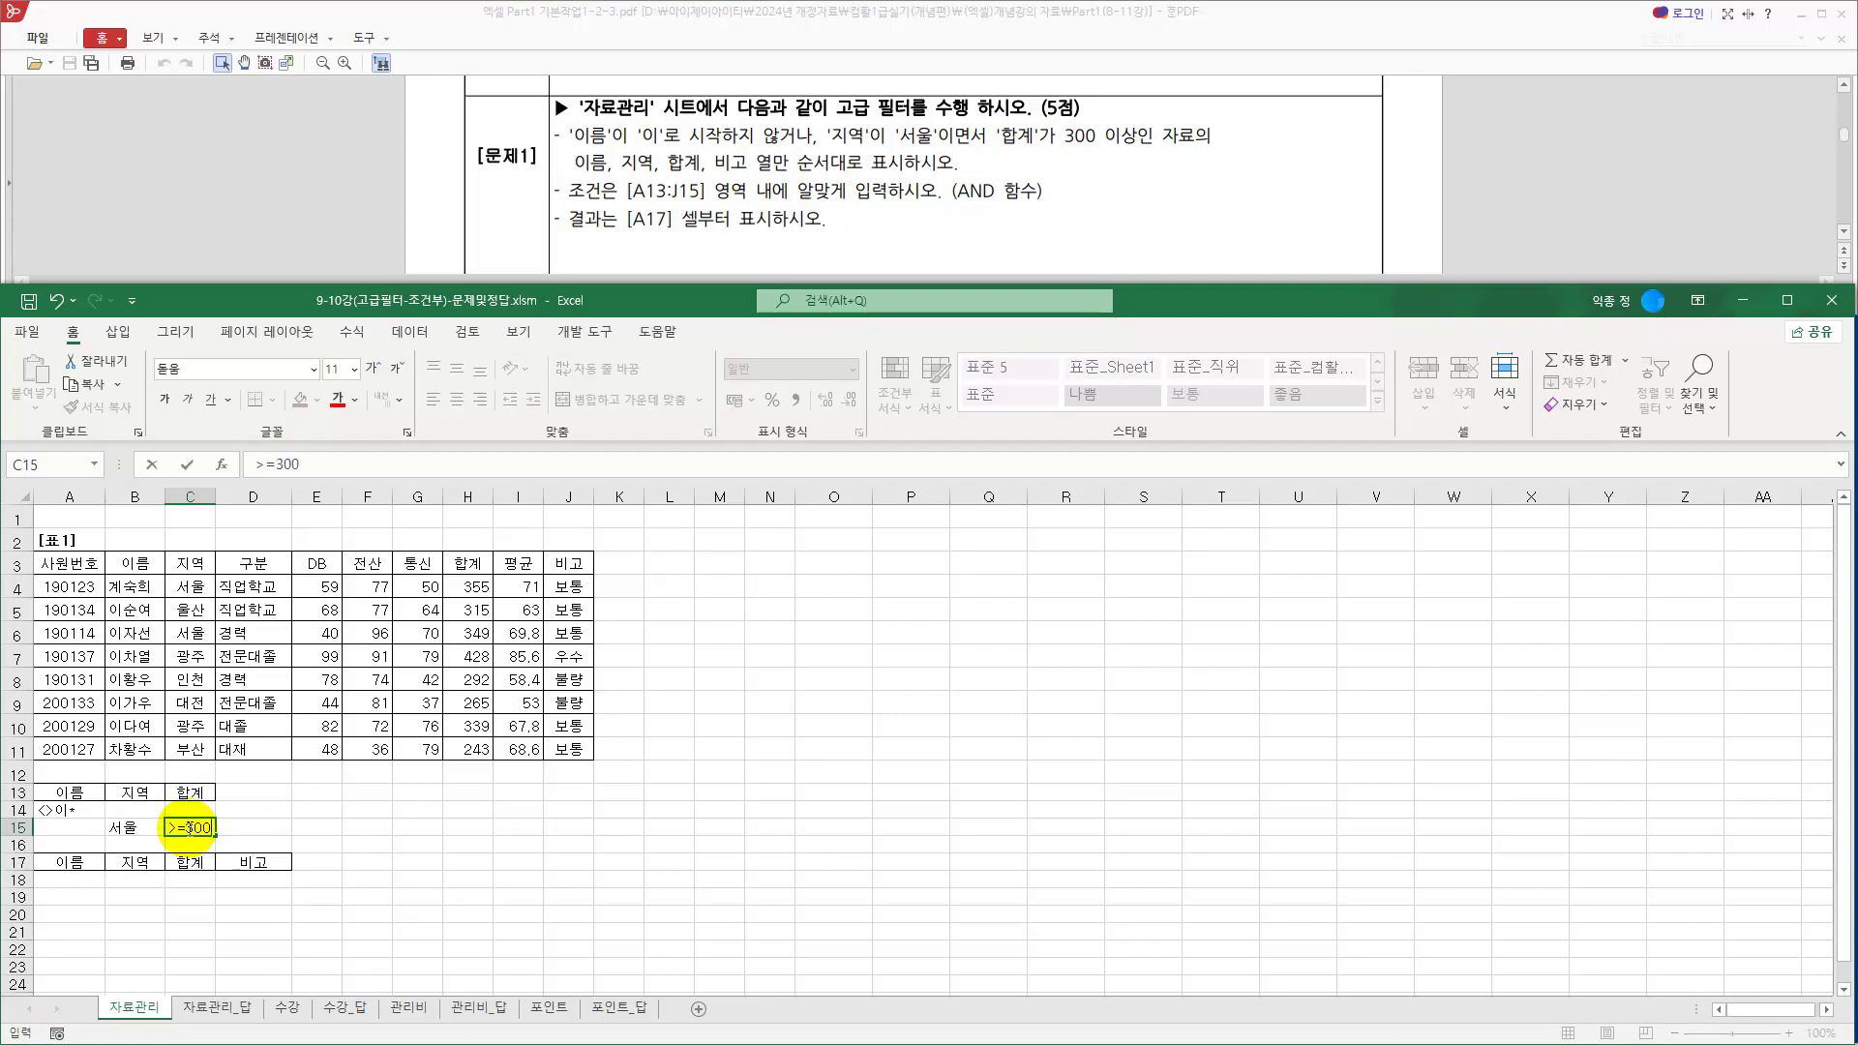
key(Return)
drag(64, 792, 184, 789)
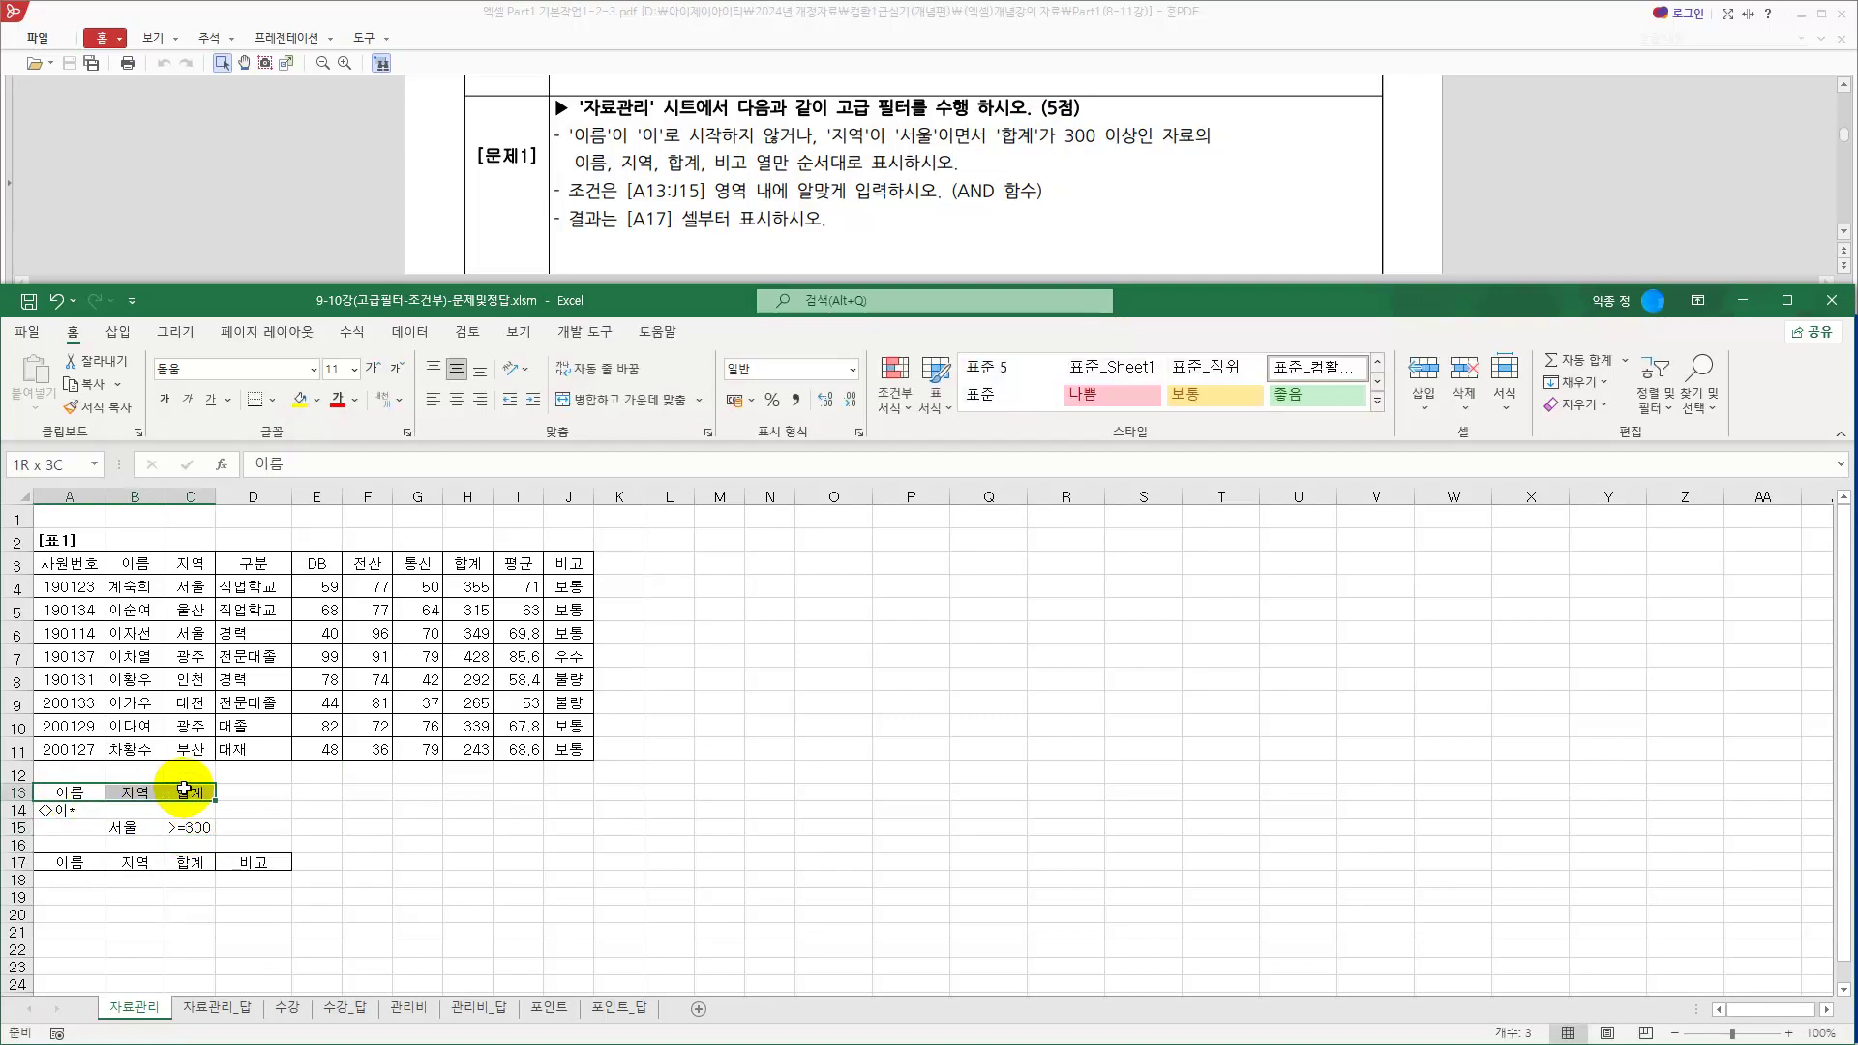
drag(58, 793, 206, 794)
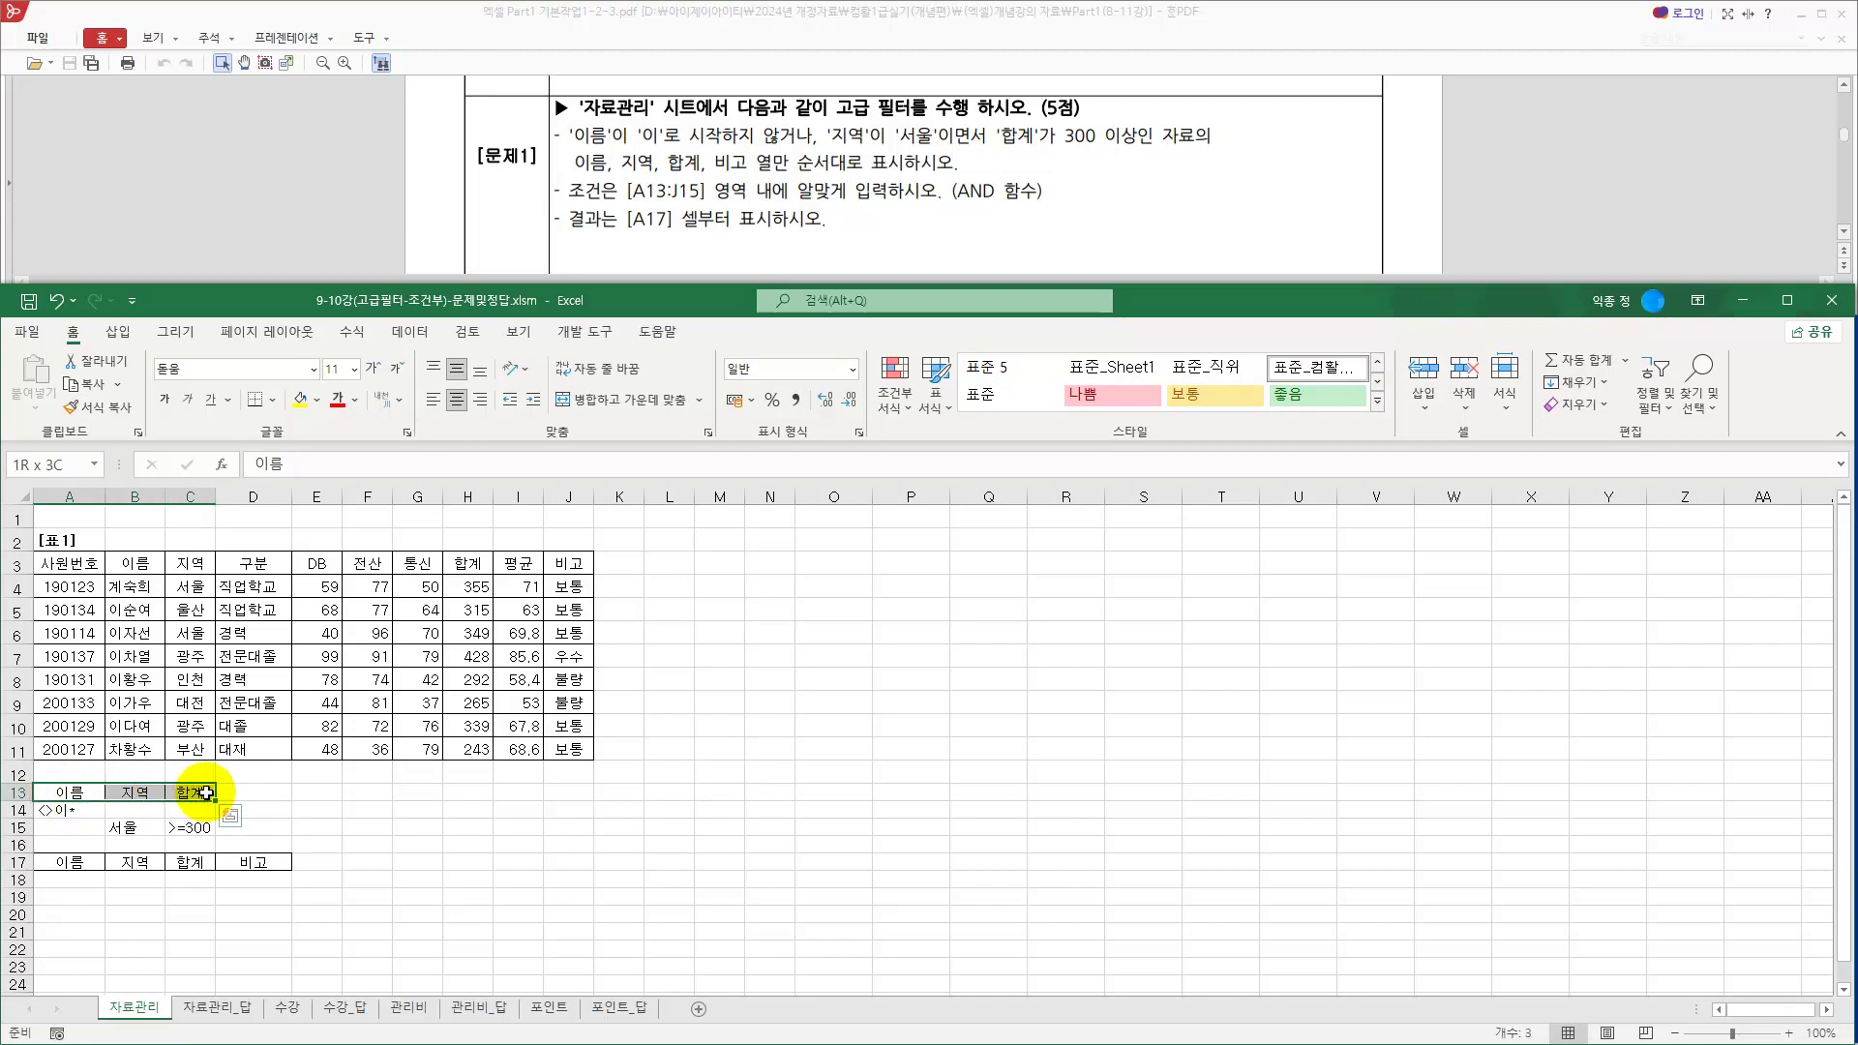
drag(56, 809, 193, 807)
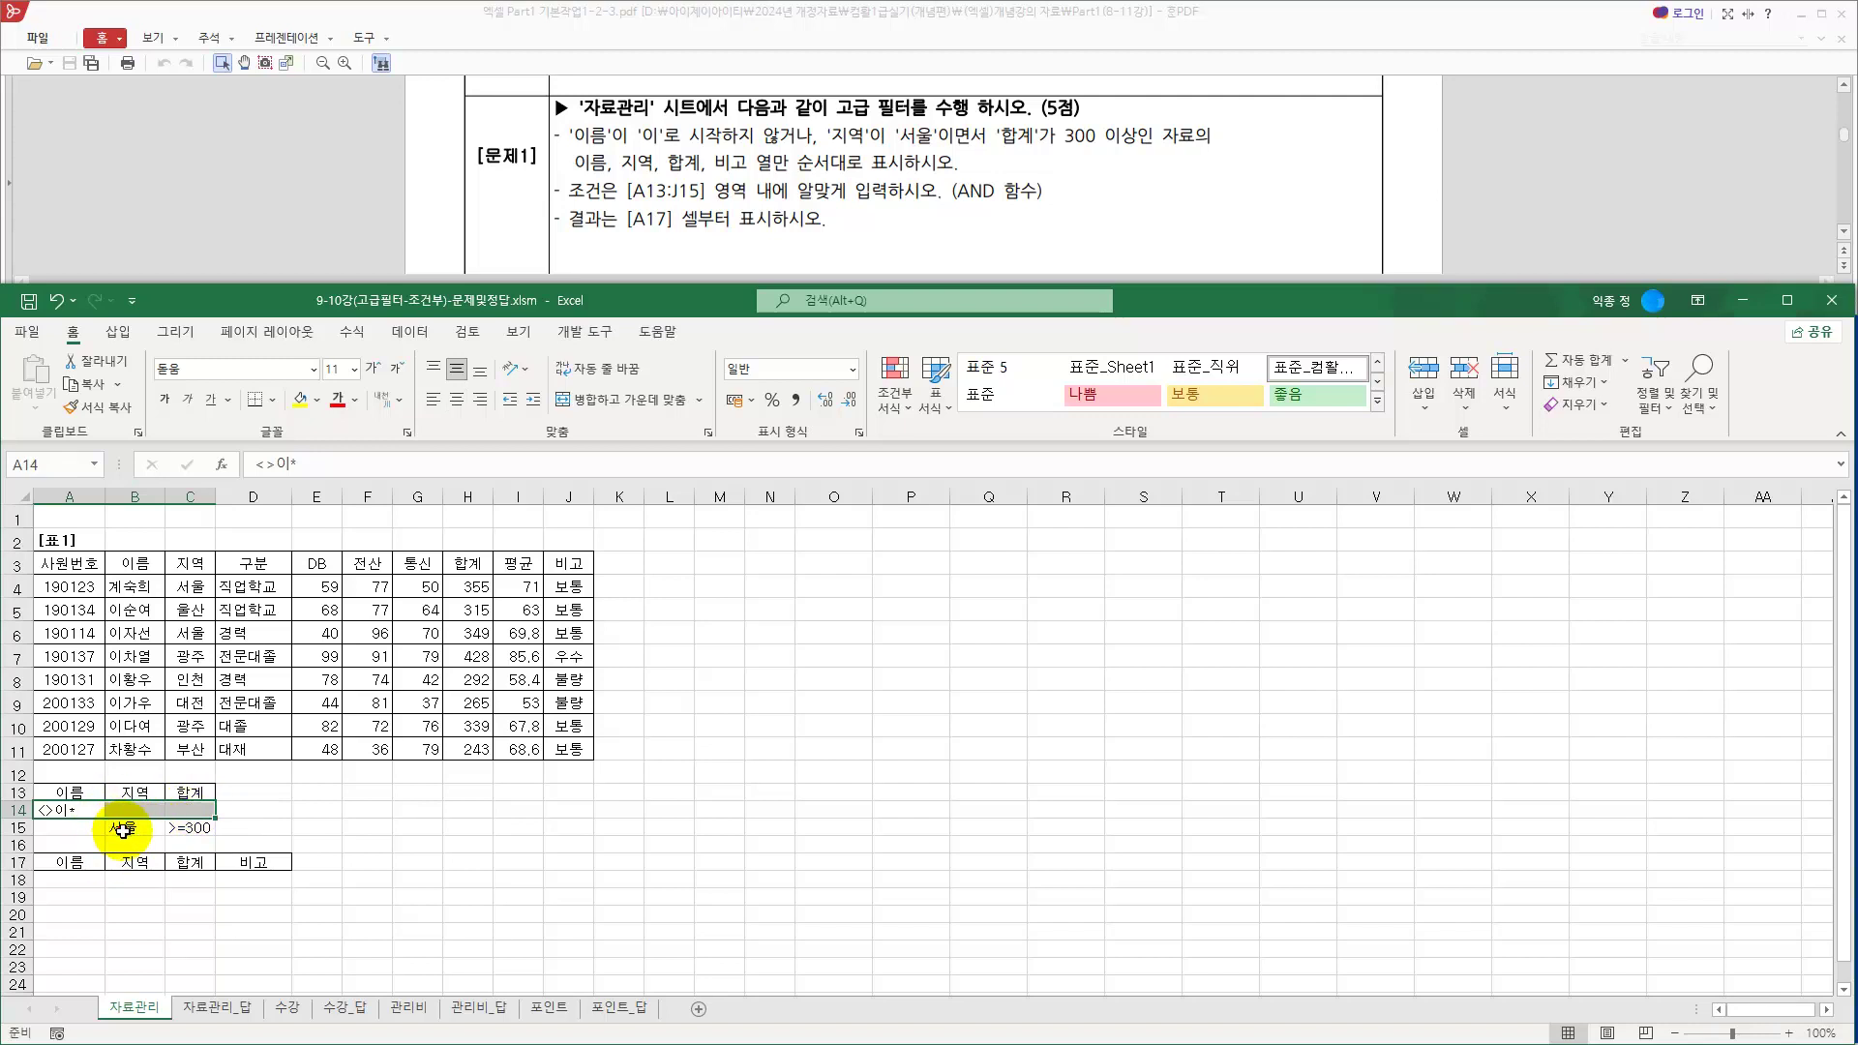
drag(122, 830, 198, 832)
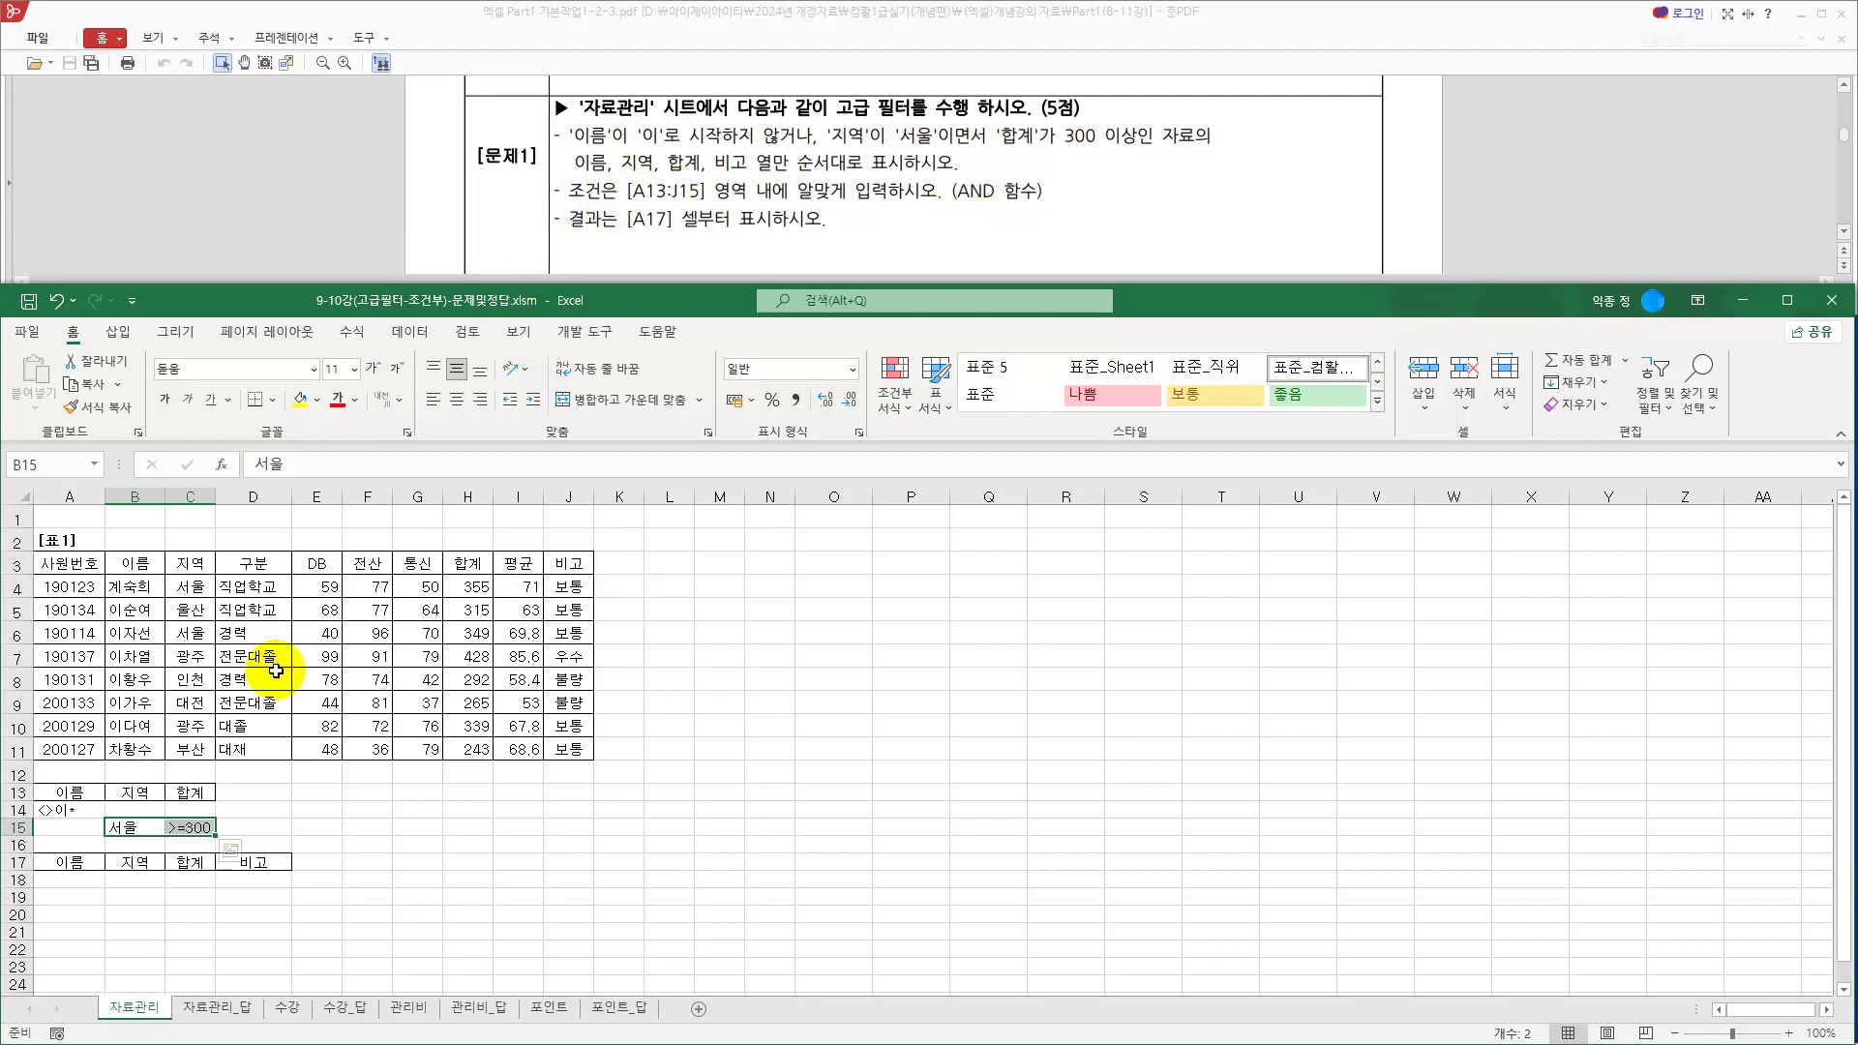
drag(54, 792, 572, 833)
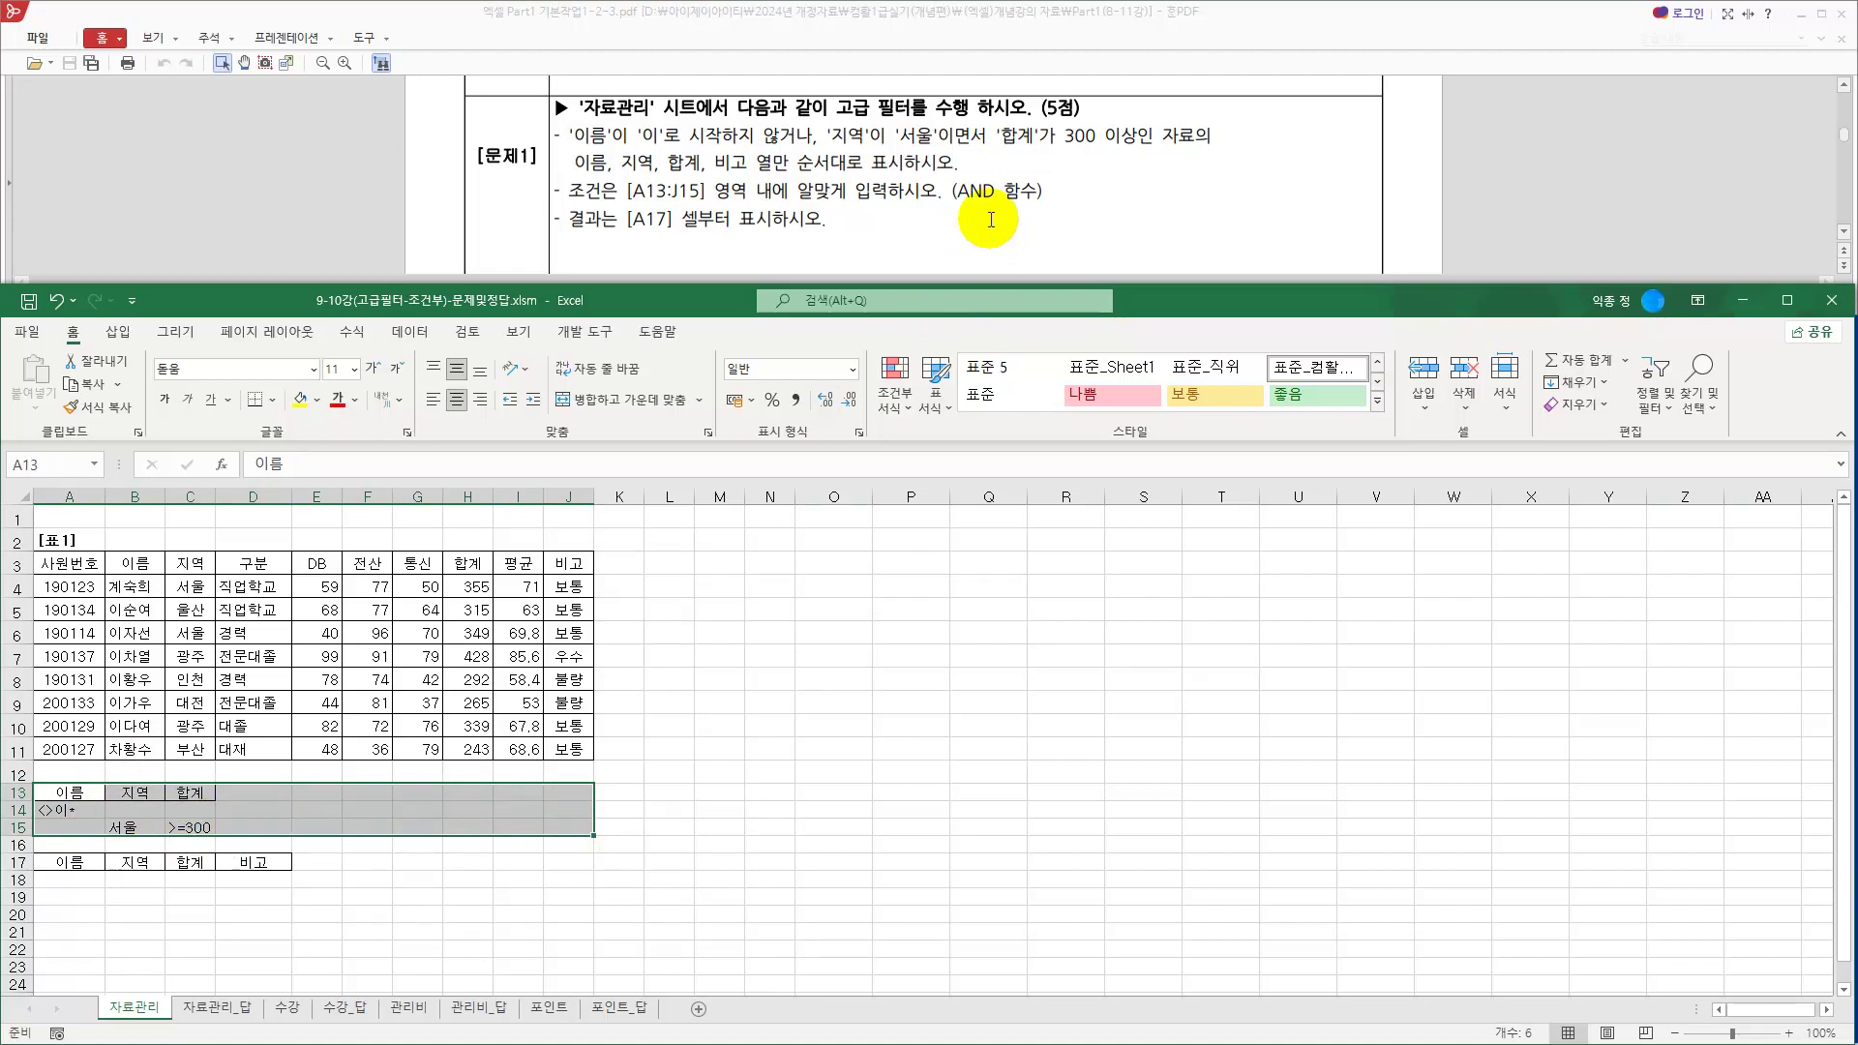
Clear the 지역 and 합계 criteria from B15:C15
drag(132, 826, 208, 826)
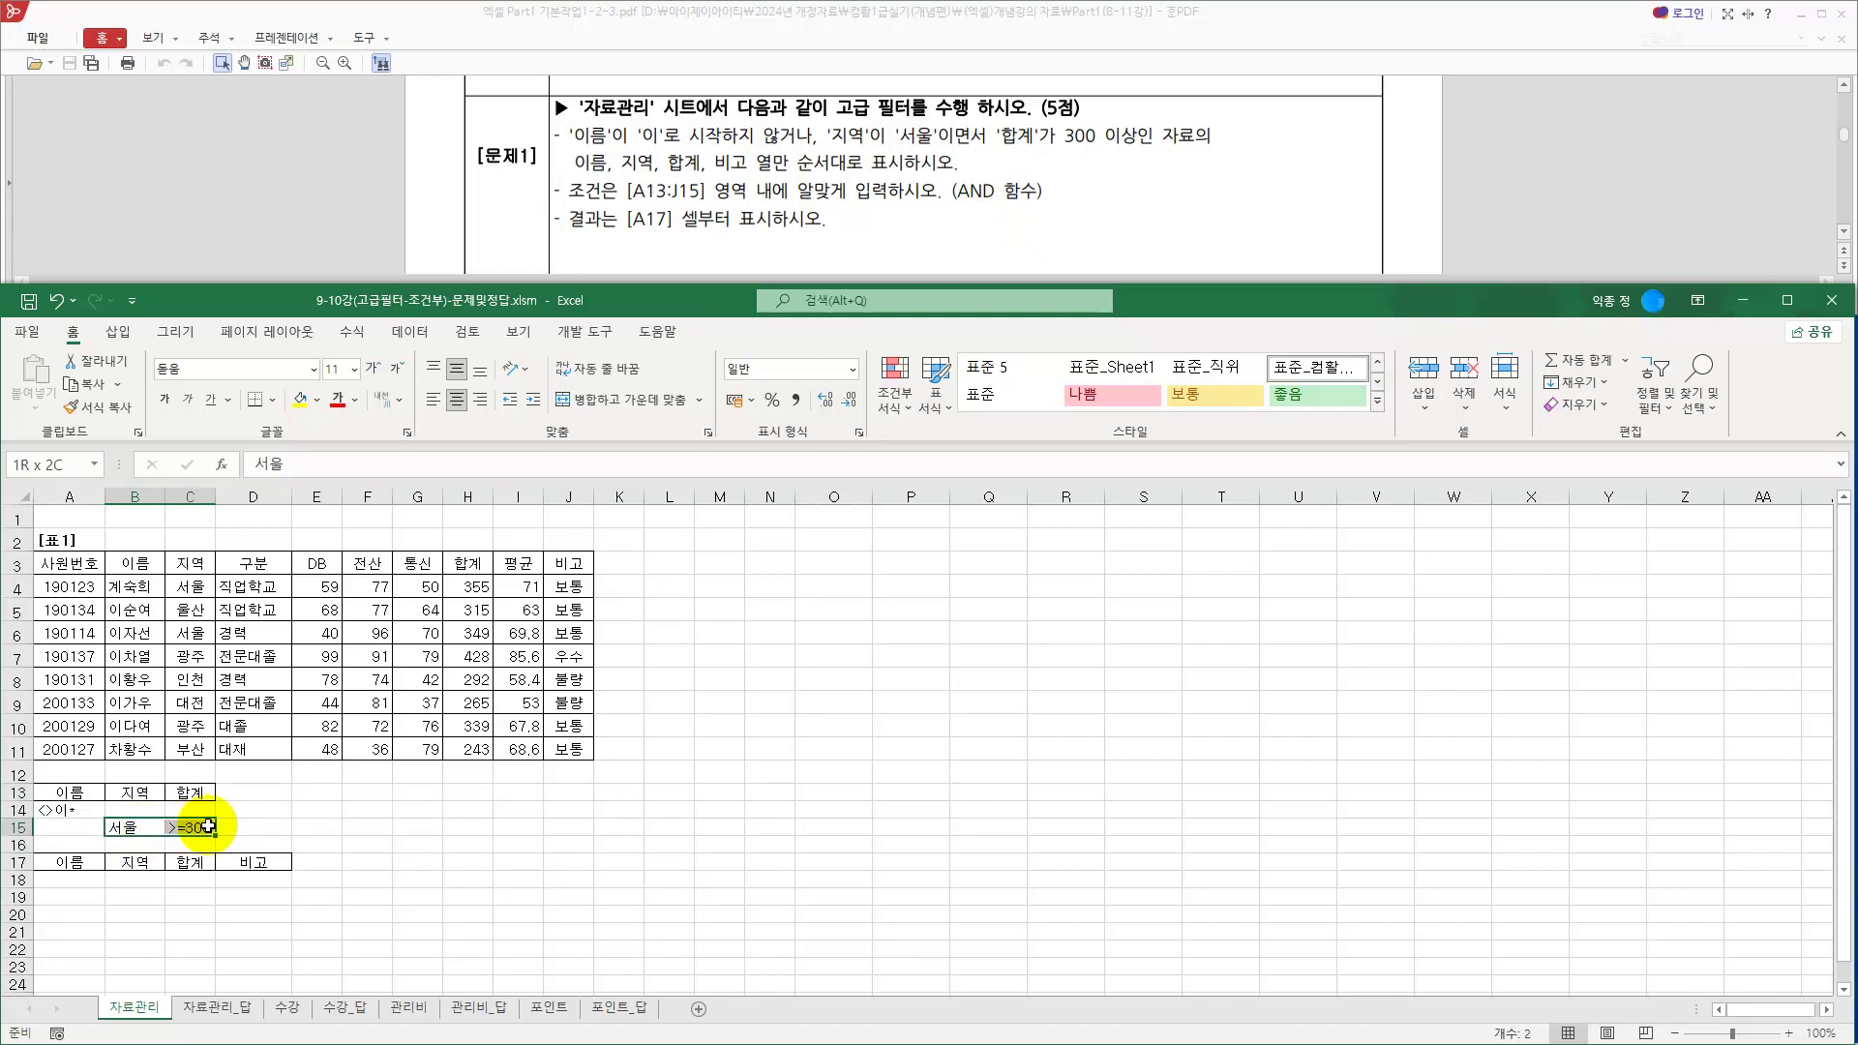
drag(208, 826, 207, 827)
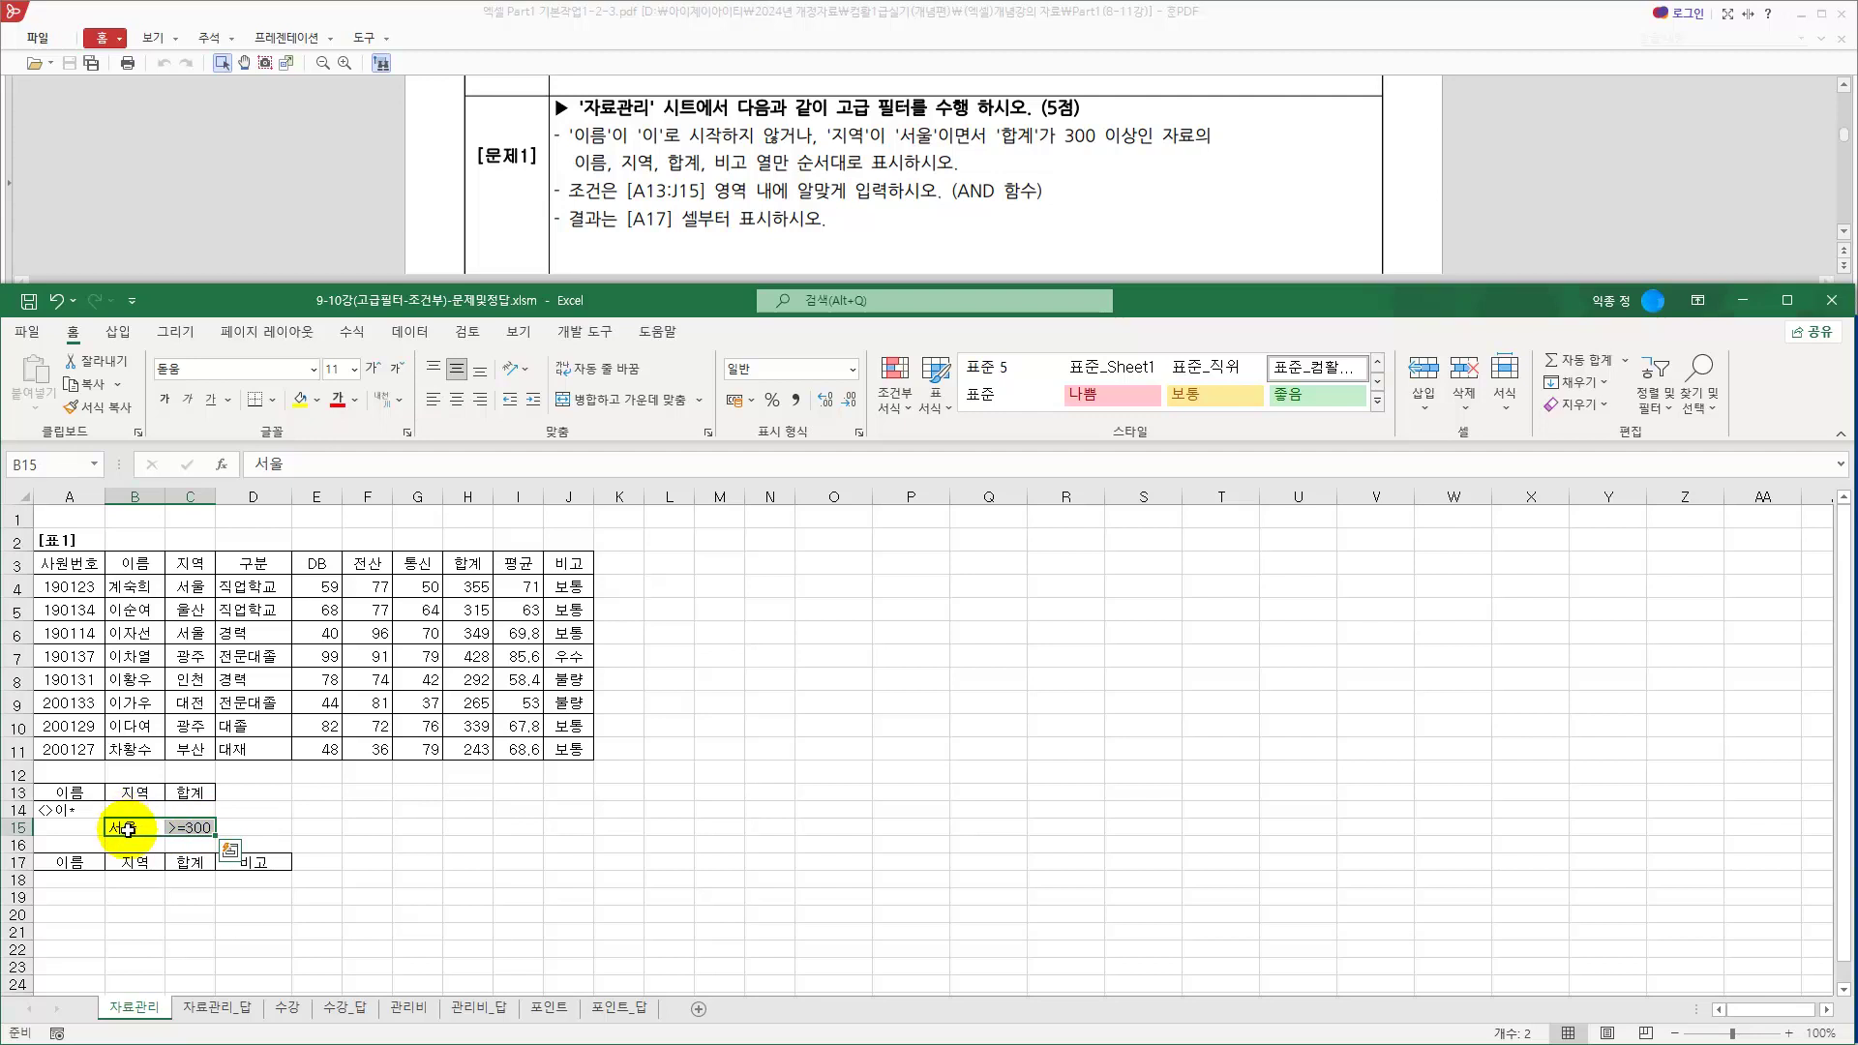
key(Delete)
Start a formula in B15 that compares the first 지역 value with Seoul, =C4="서울"
click(128, 829)
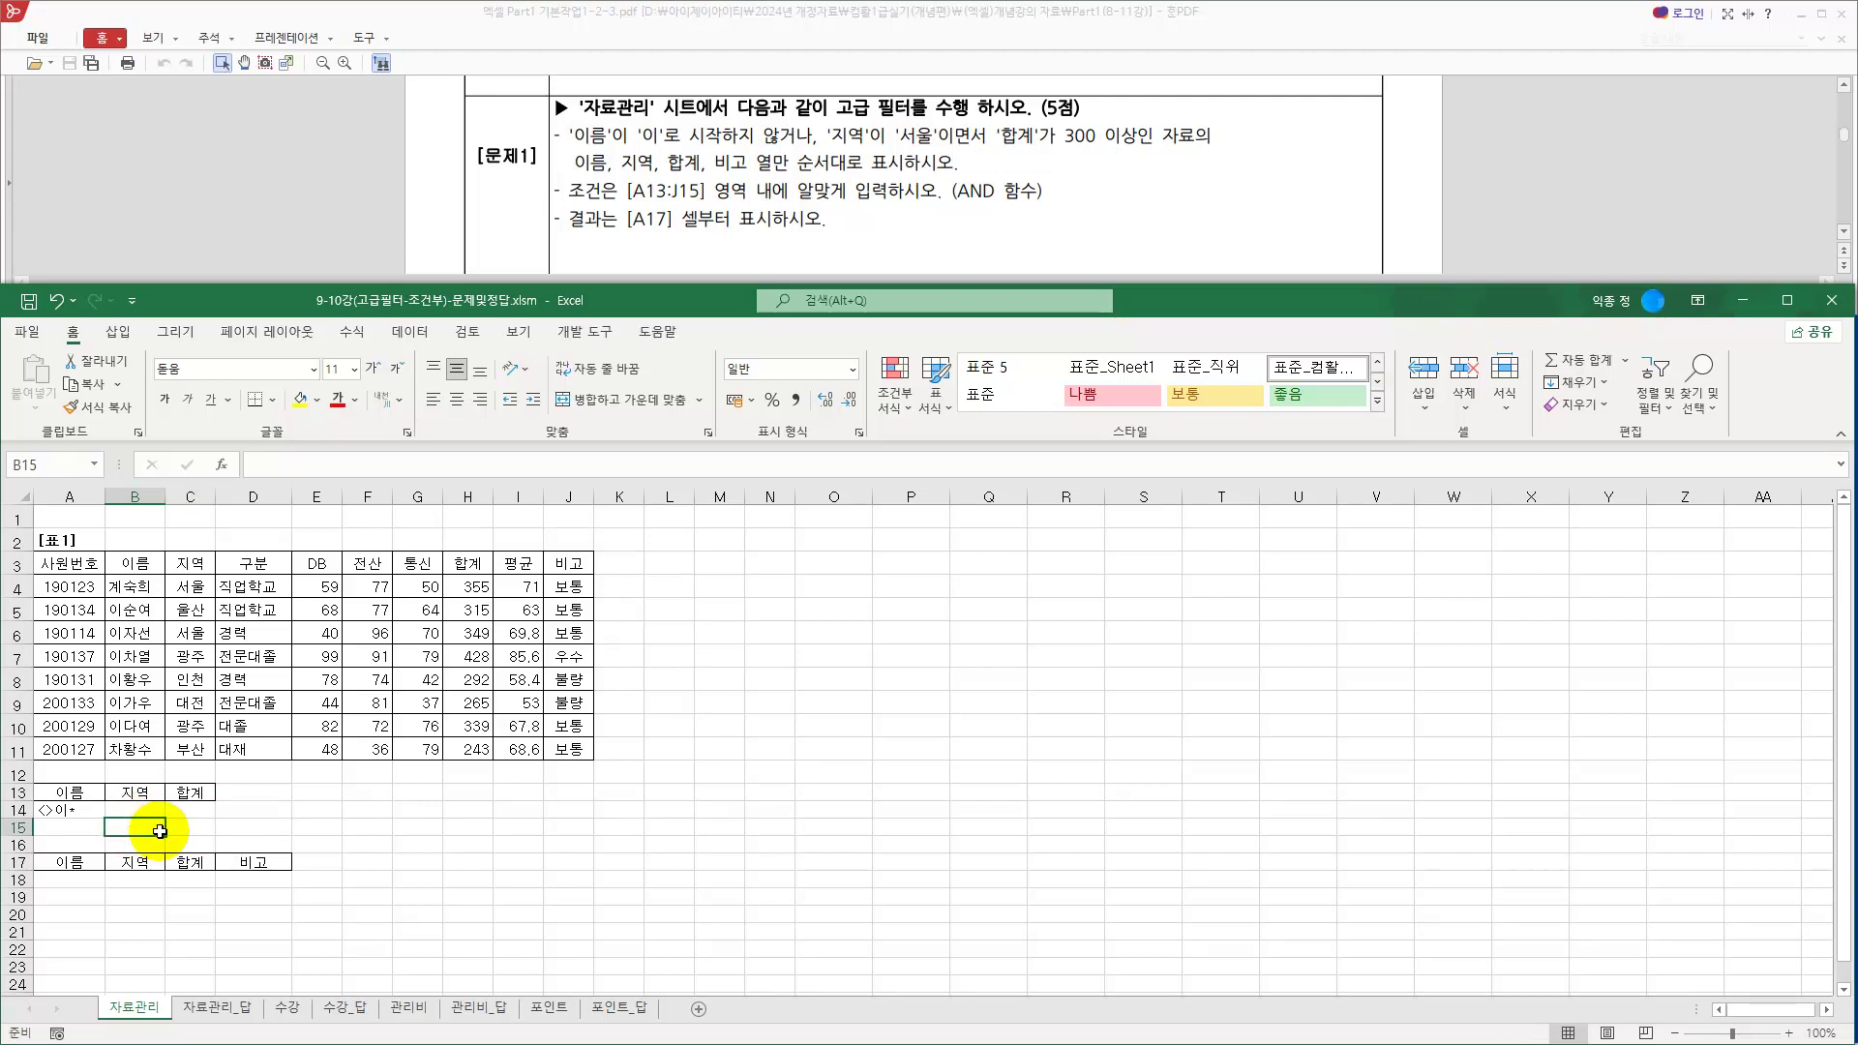
text(=)
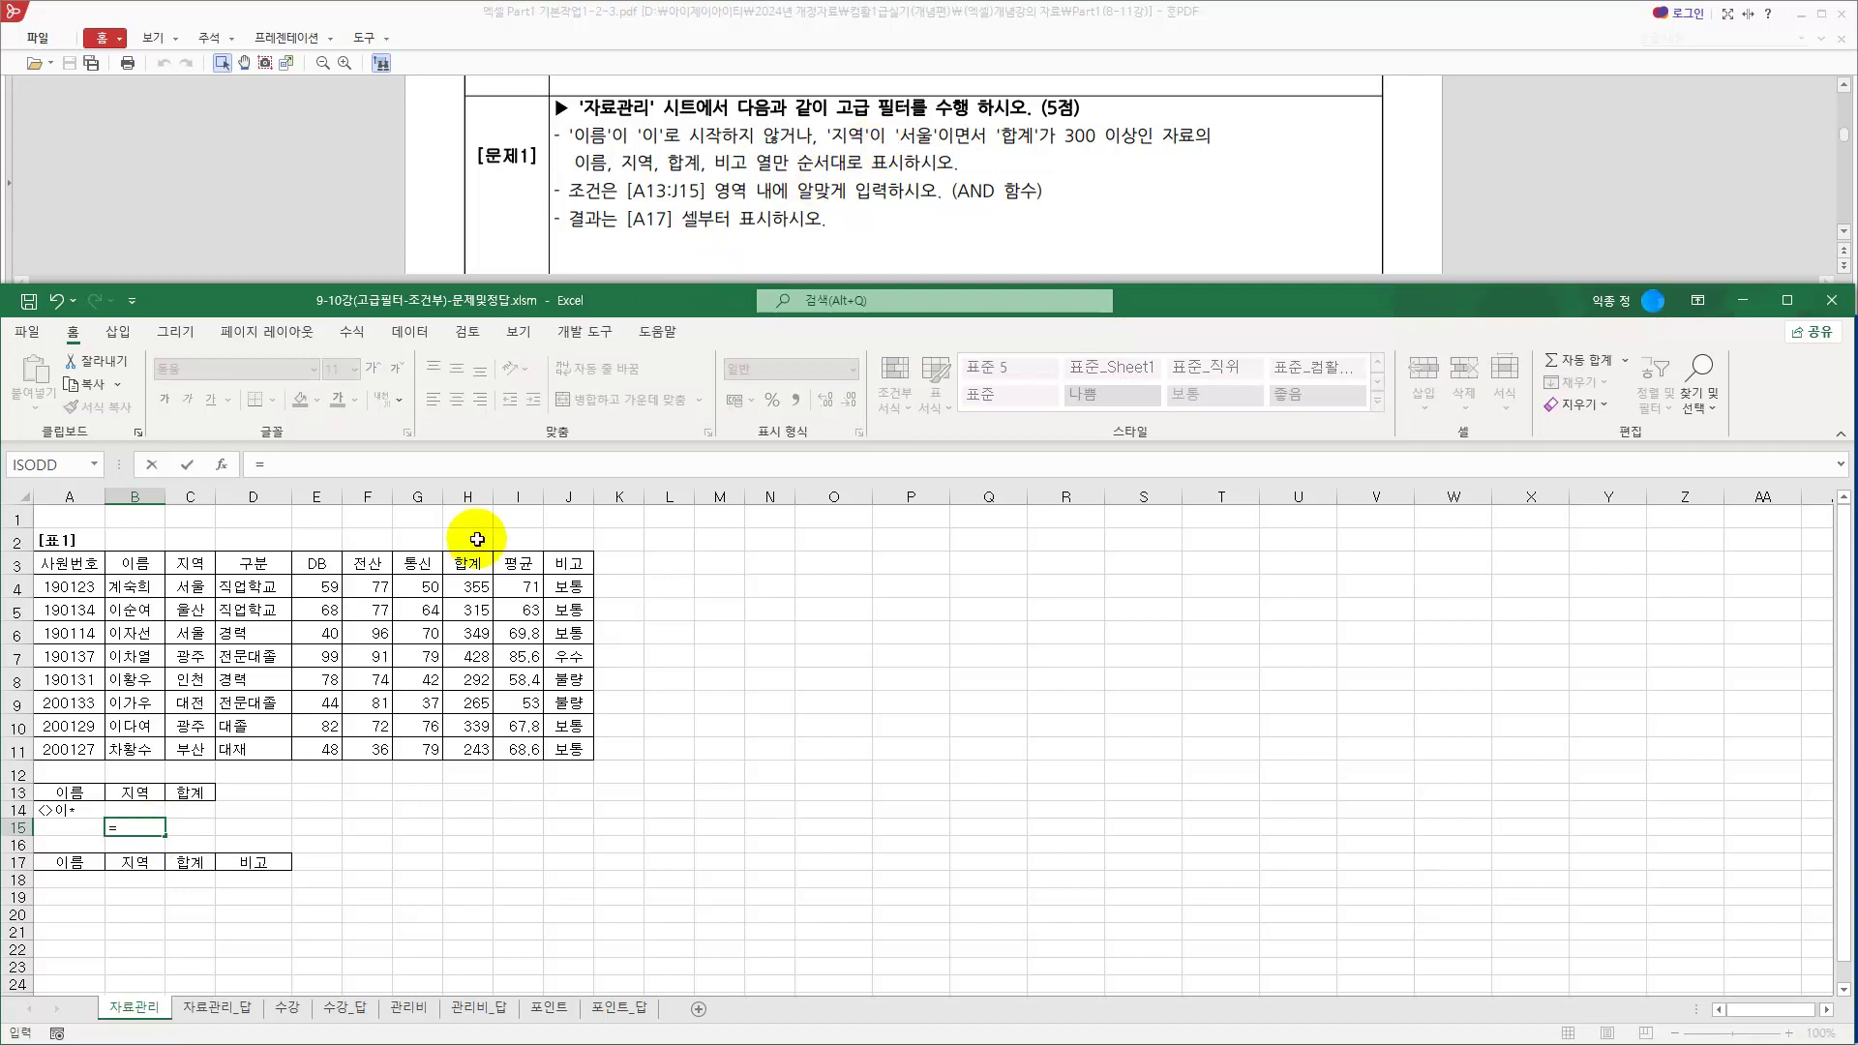
click(191, 586)
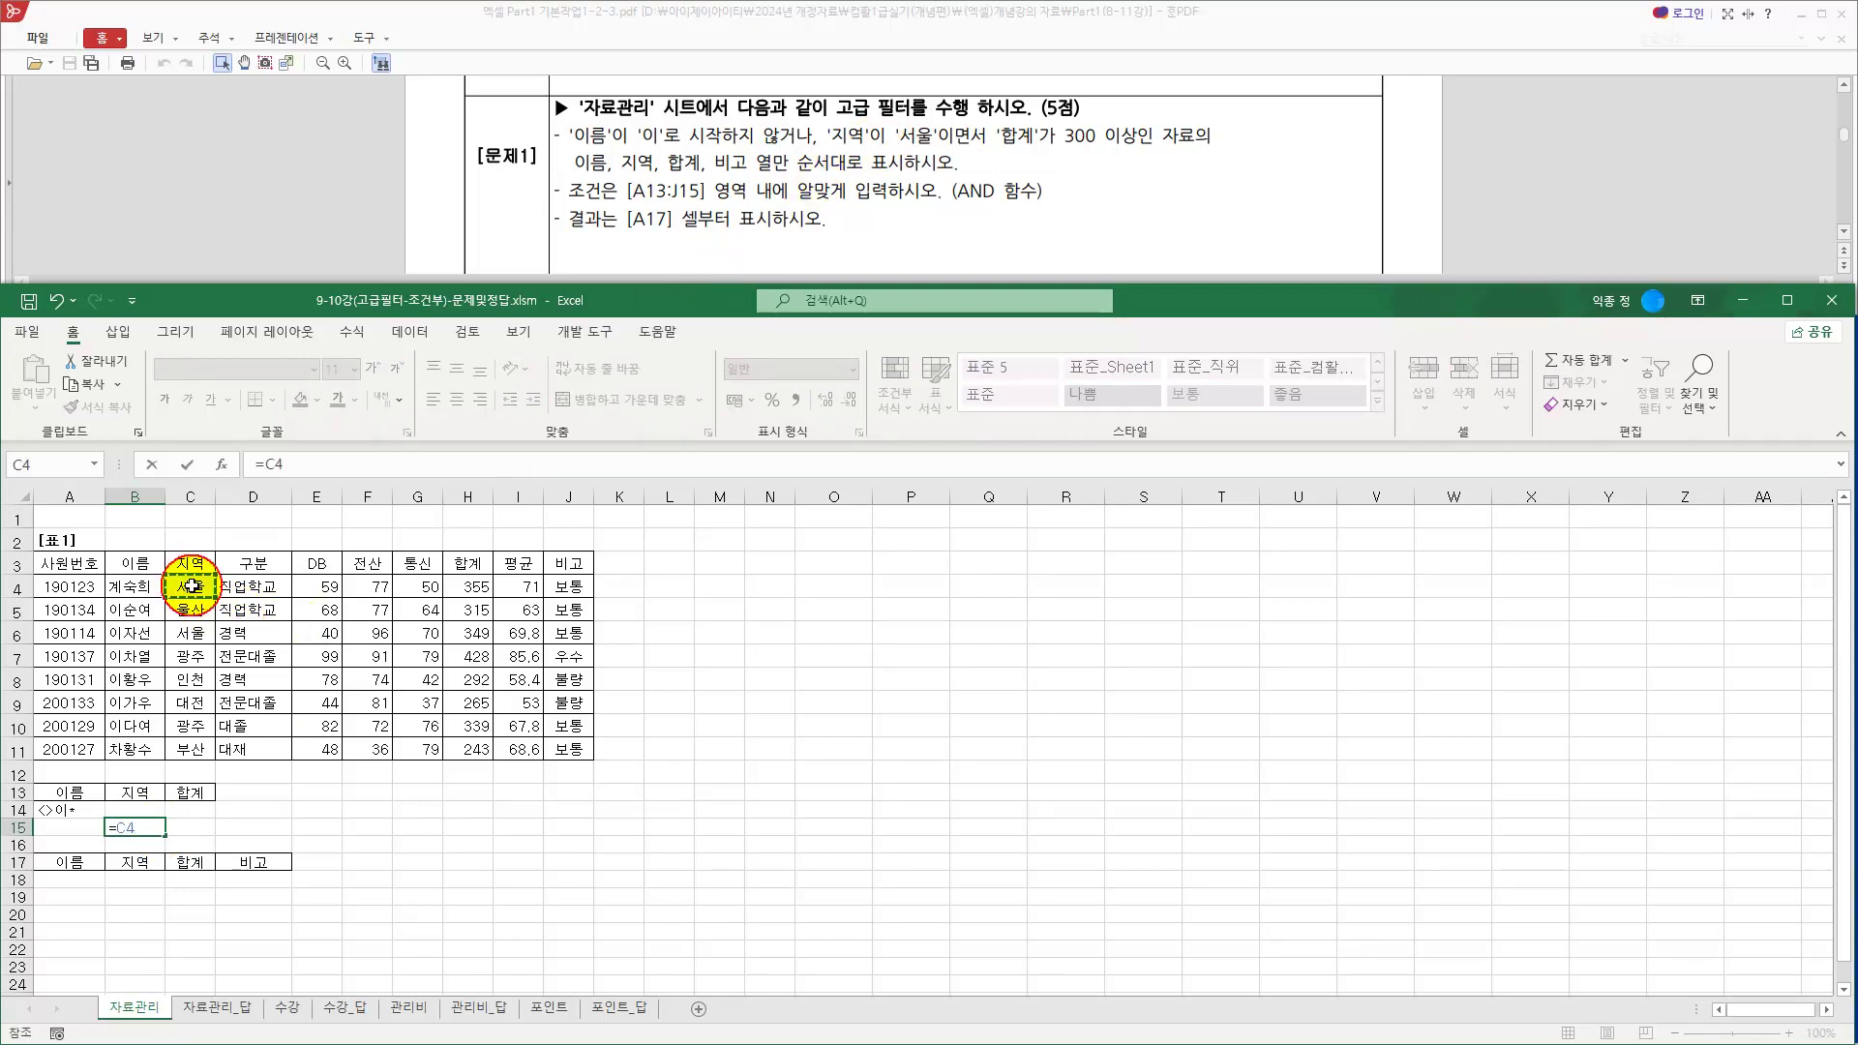
click(195, 565)
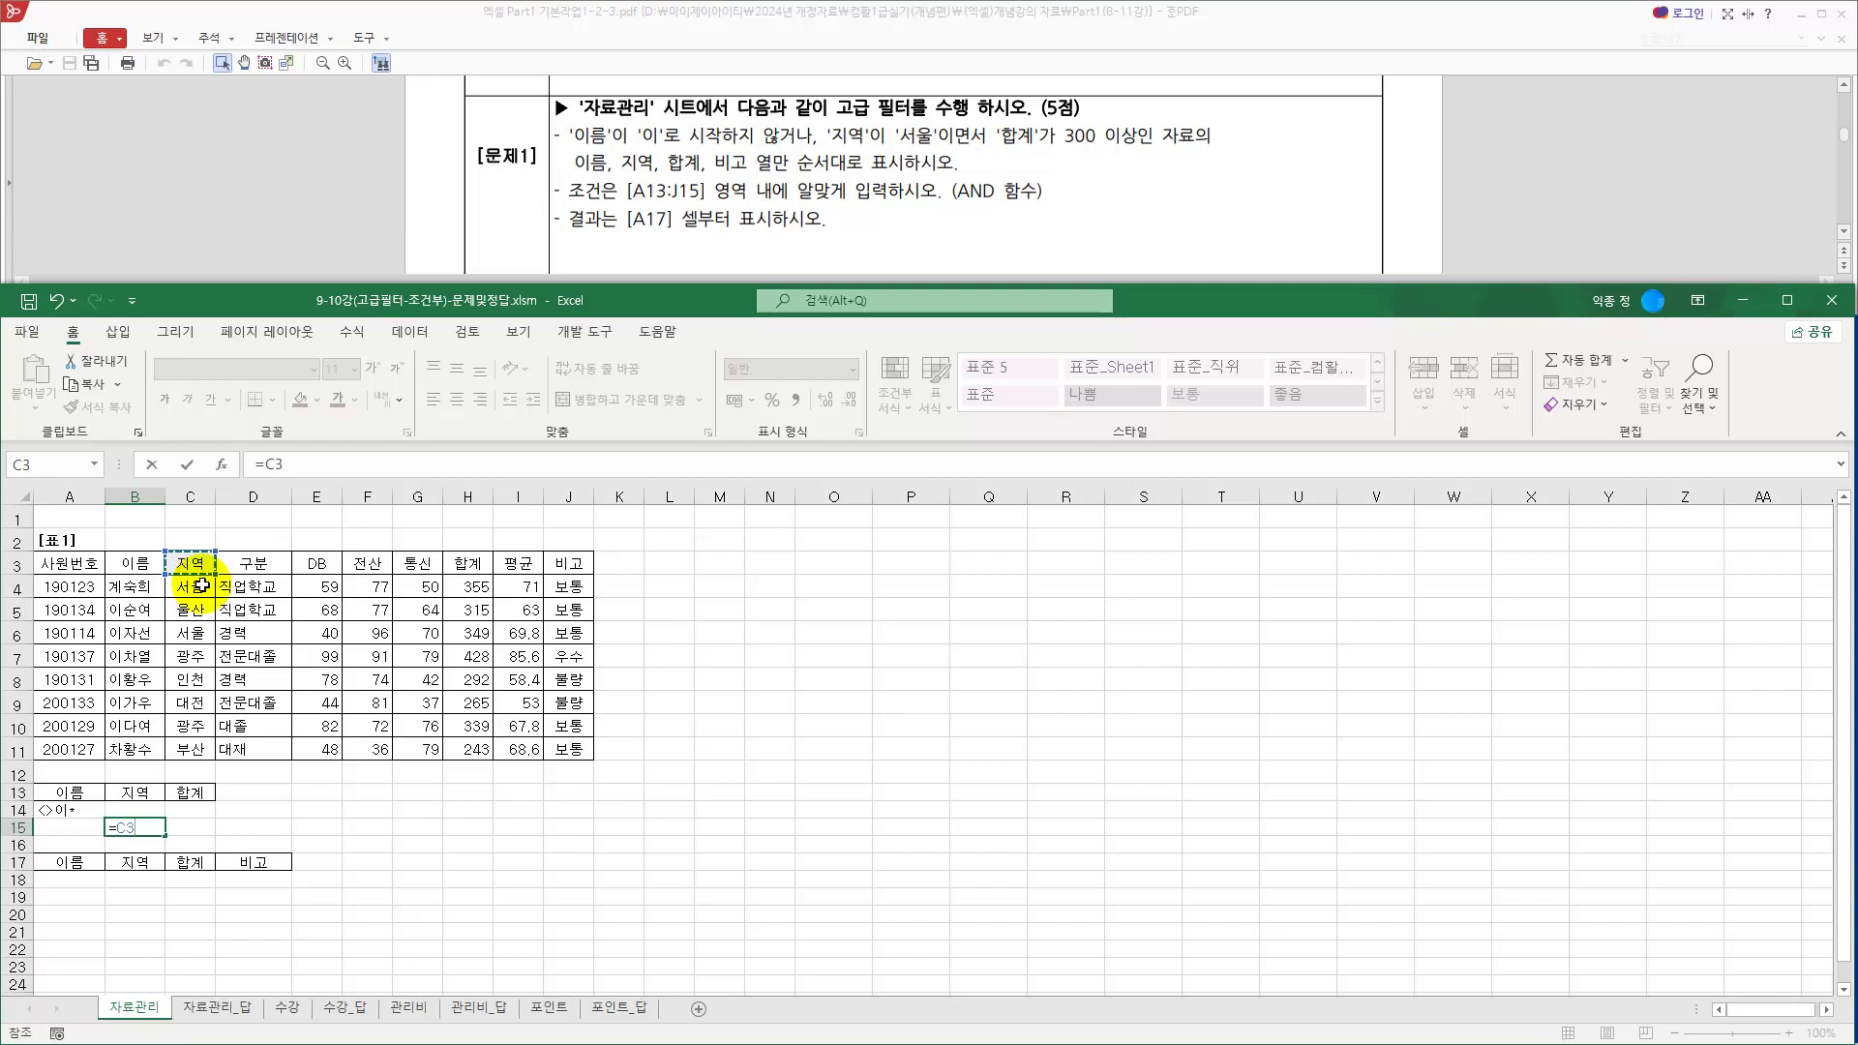
click(197, 586)
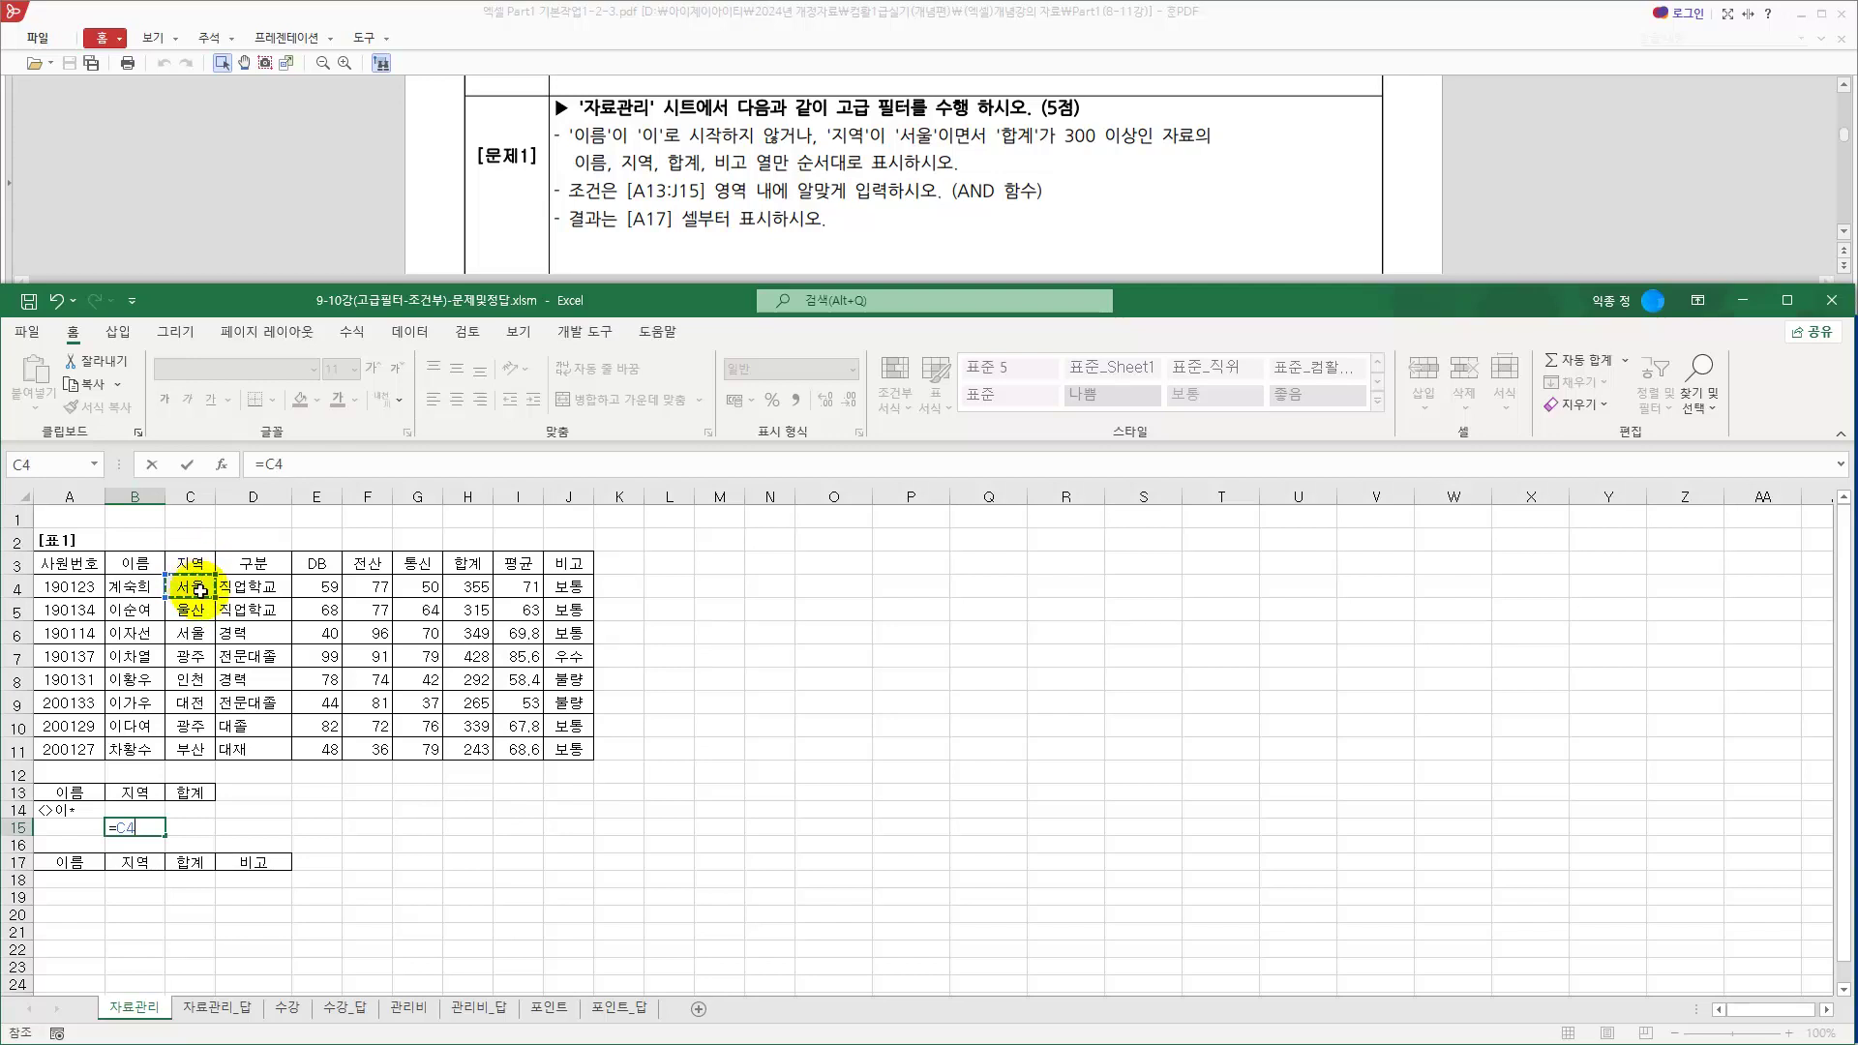
click(197, 564)
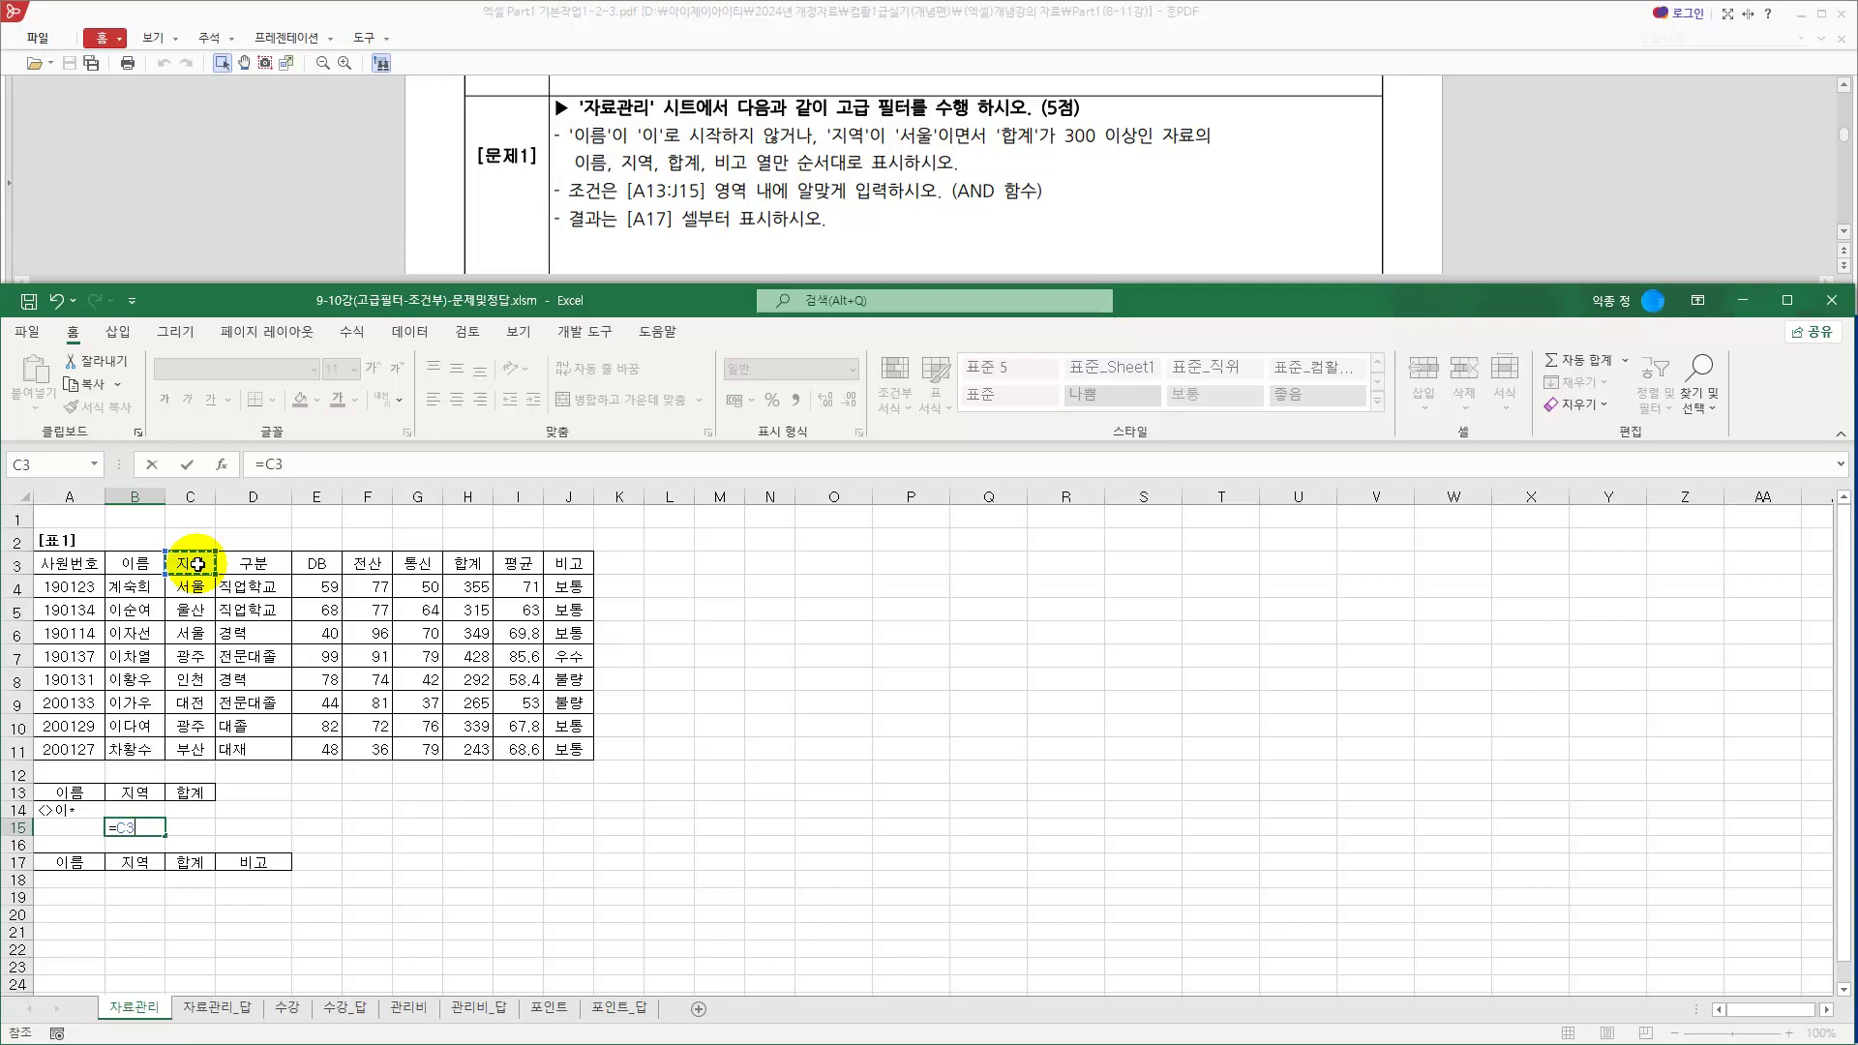
click(194, 586)
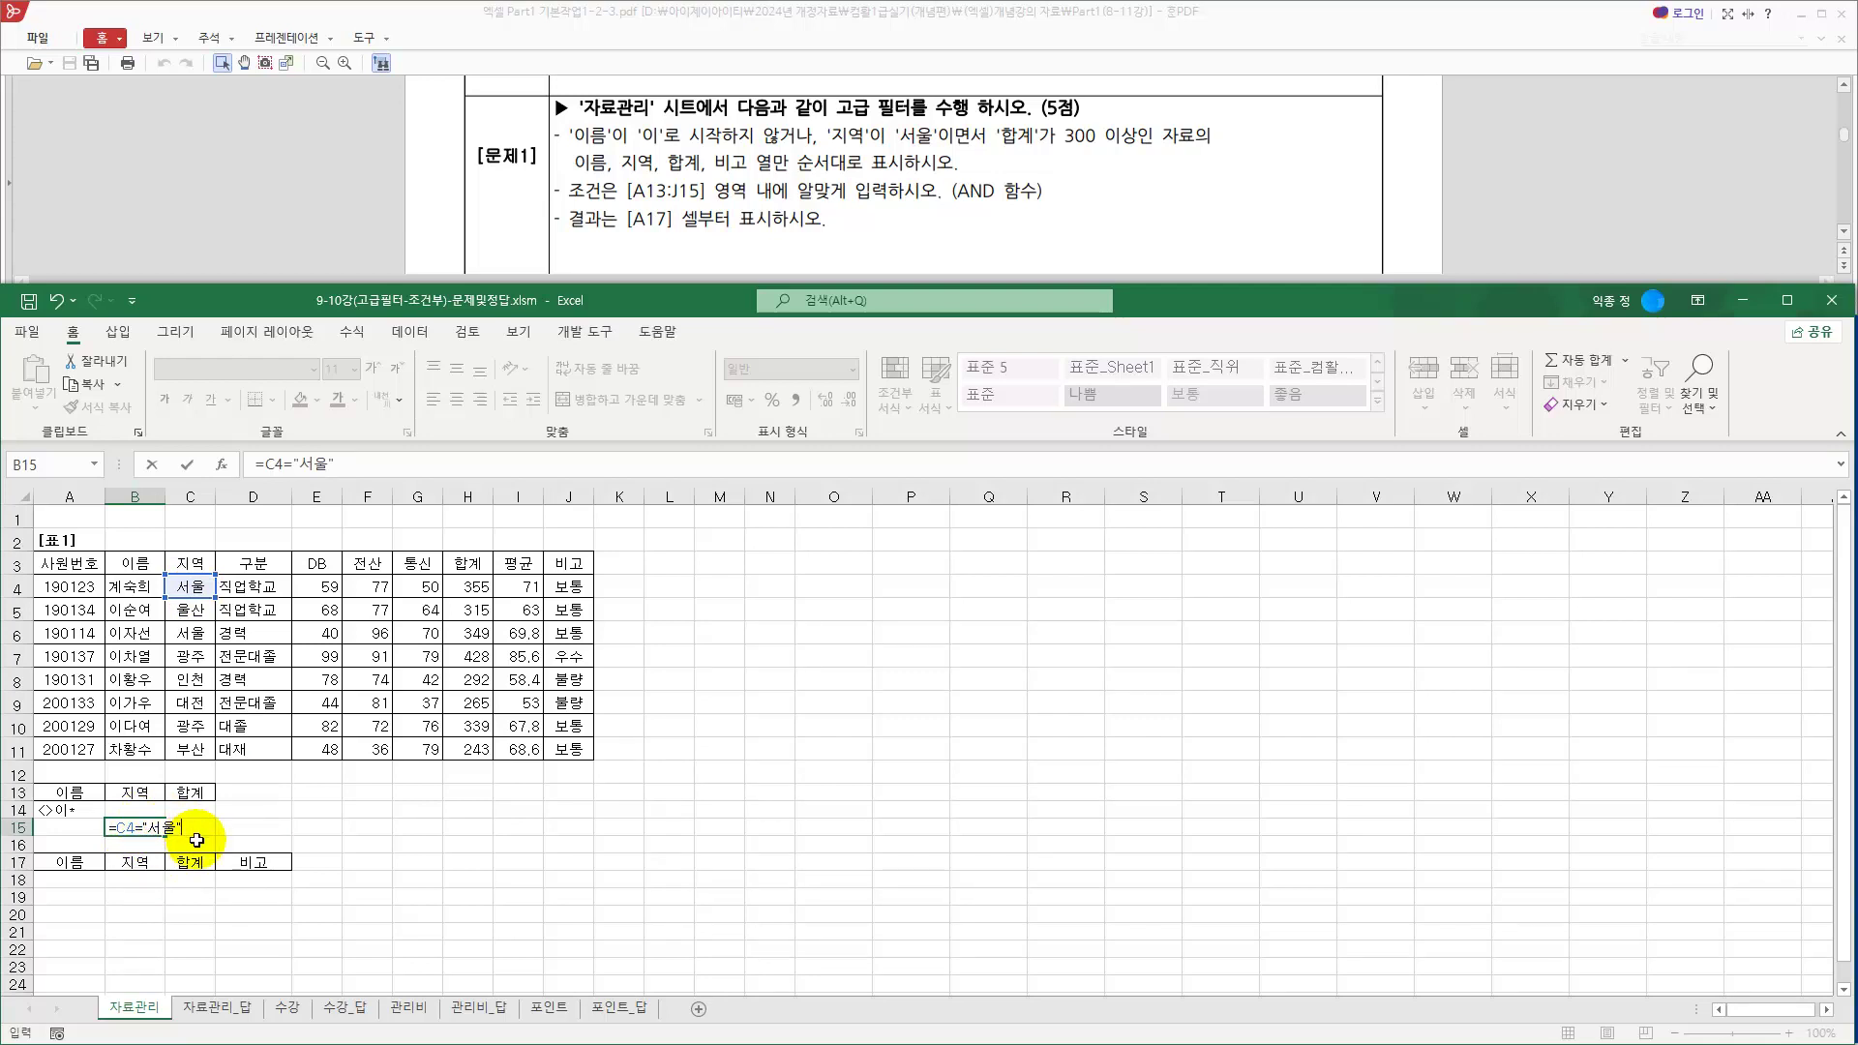
Fix the column reference as $C4 in the B15 formula and add the second condition $H4>=300 after a comma
double_click(272, 465)
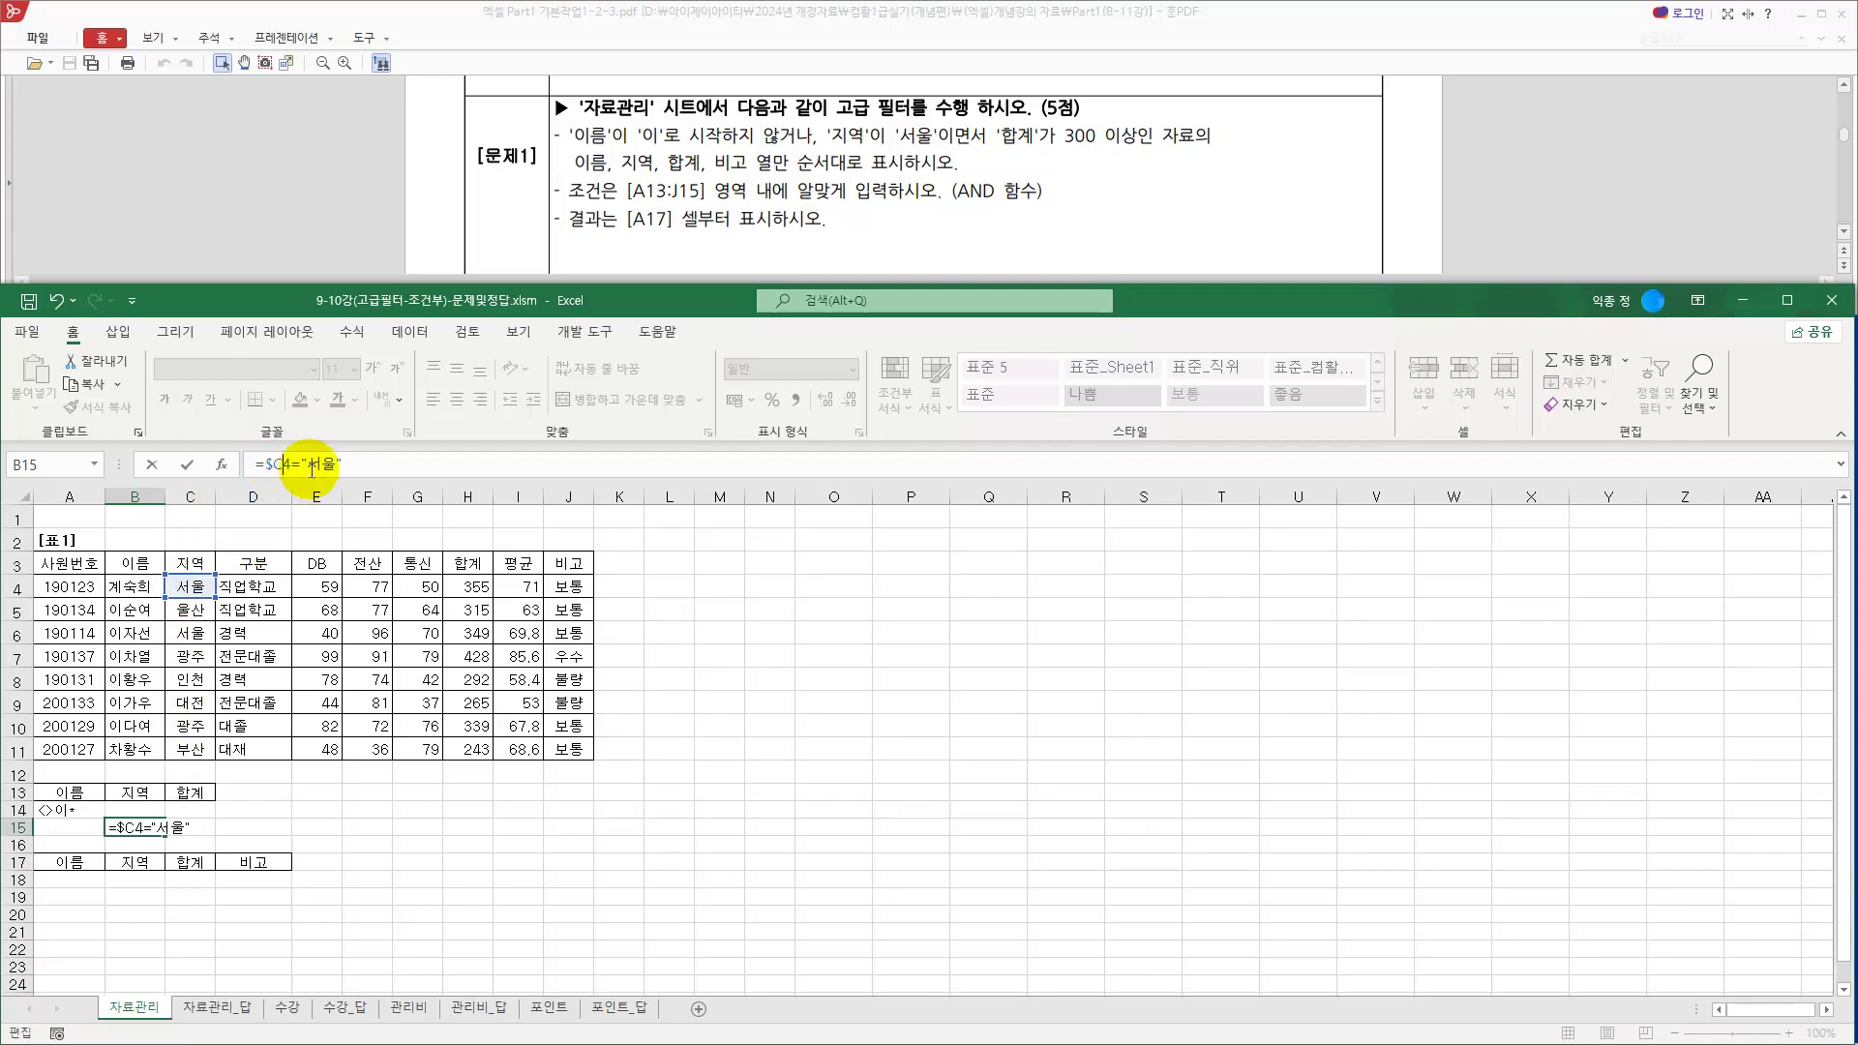
click(357, 464)
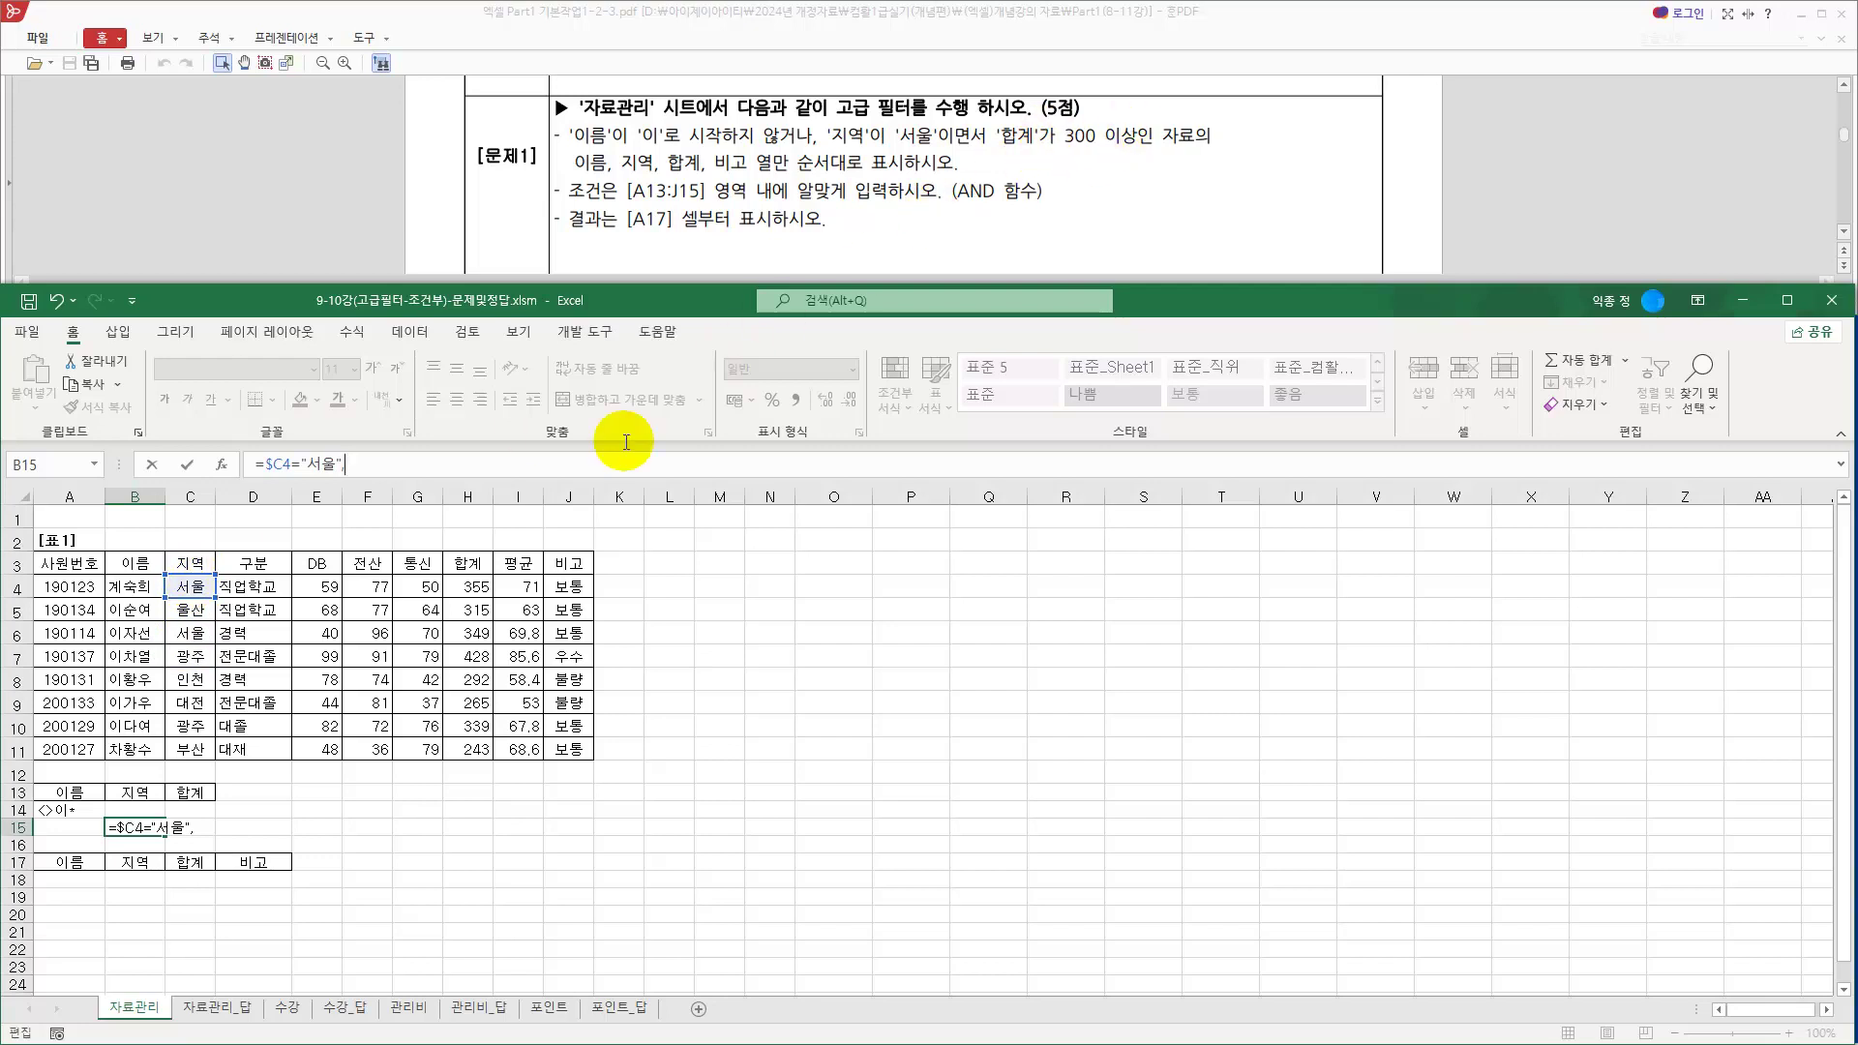
click(465, 585)
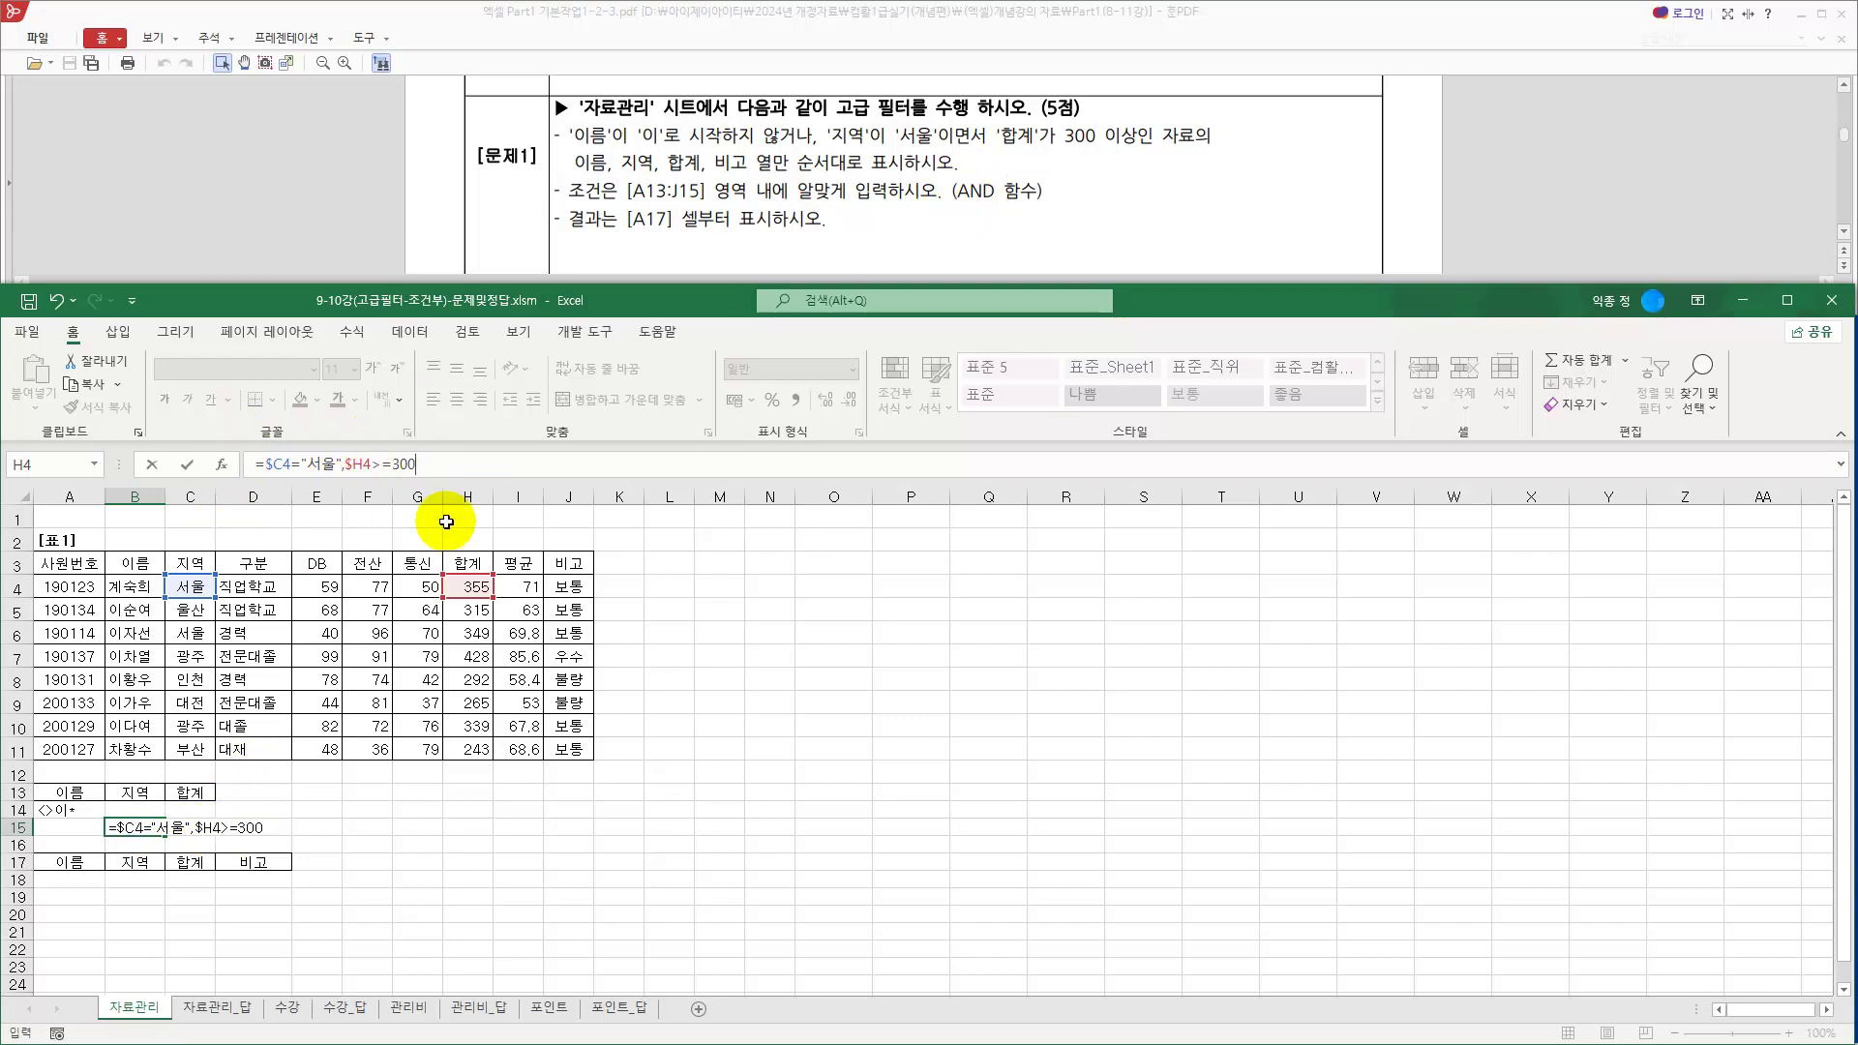
Wrap both conditions in an AND function so that B15 holds =AND($C4="서울",$H4>=300)
click(266, 461)
text(ㅁ)
key(BackSpace)
text(and()
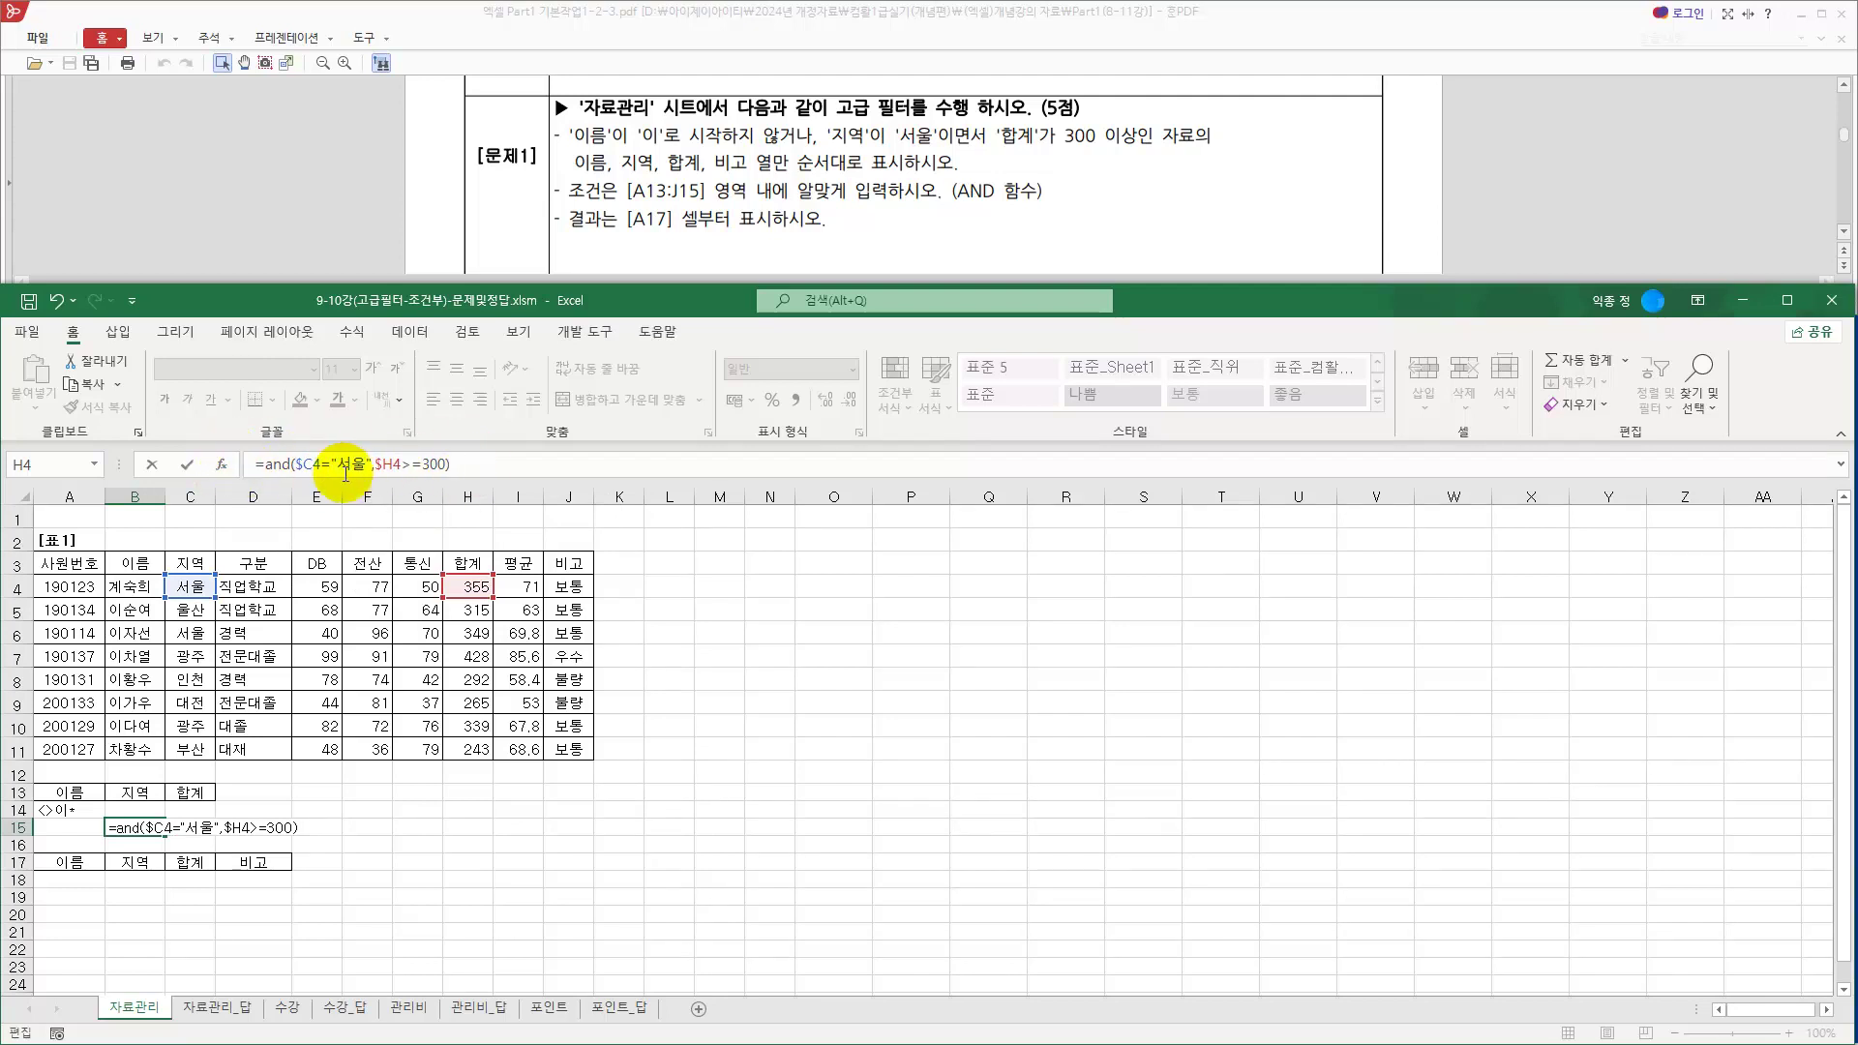
key(Return)
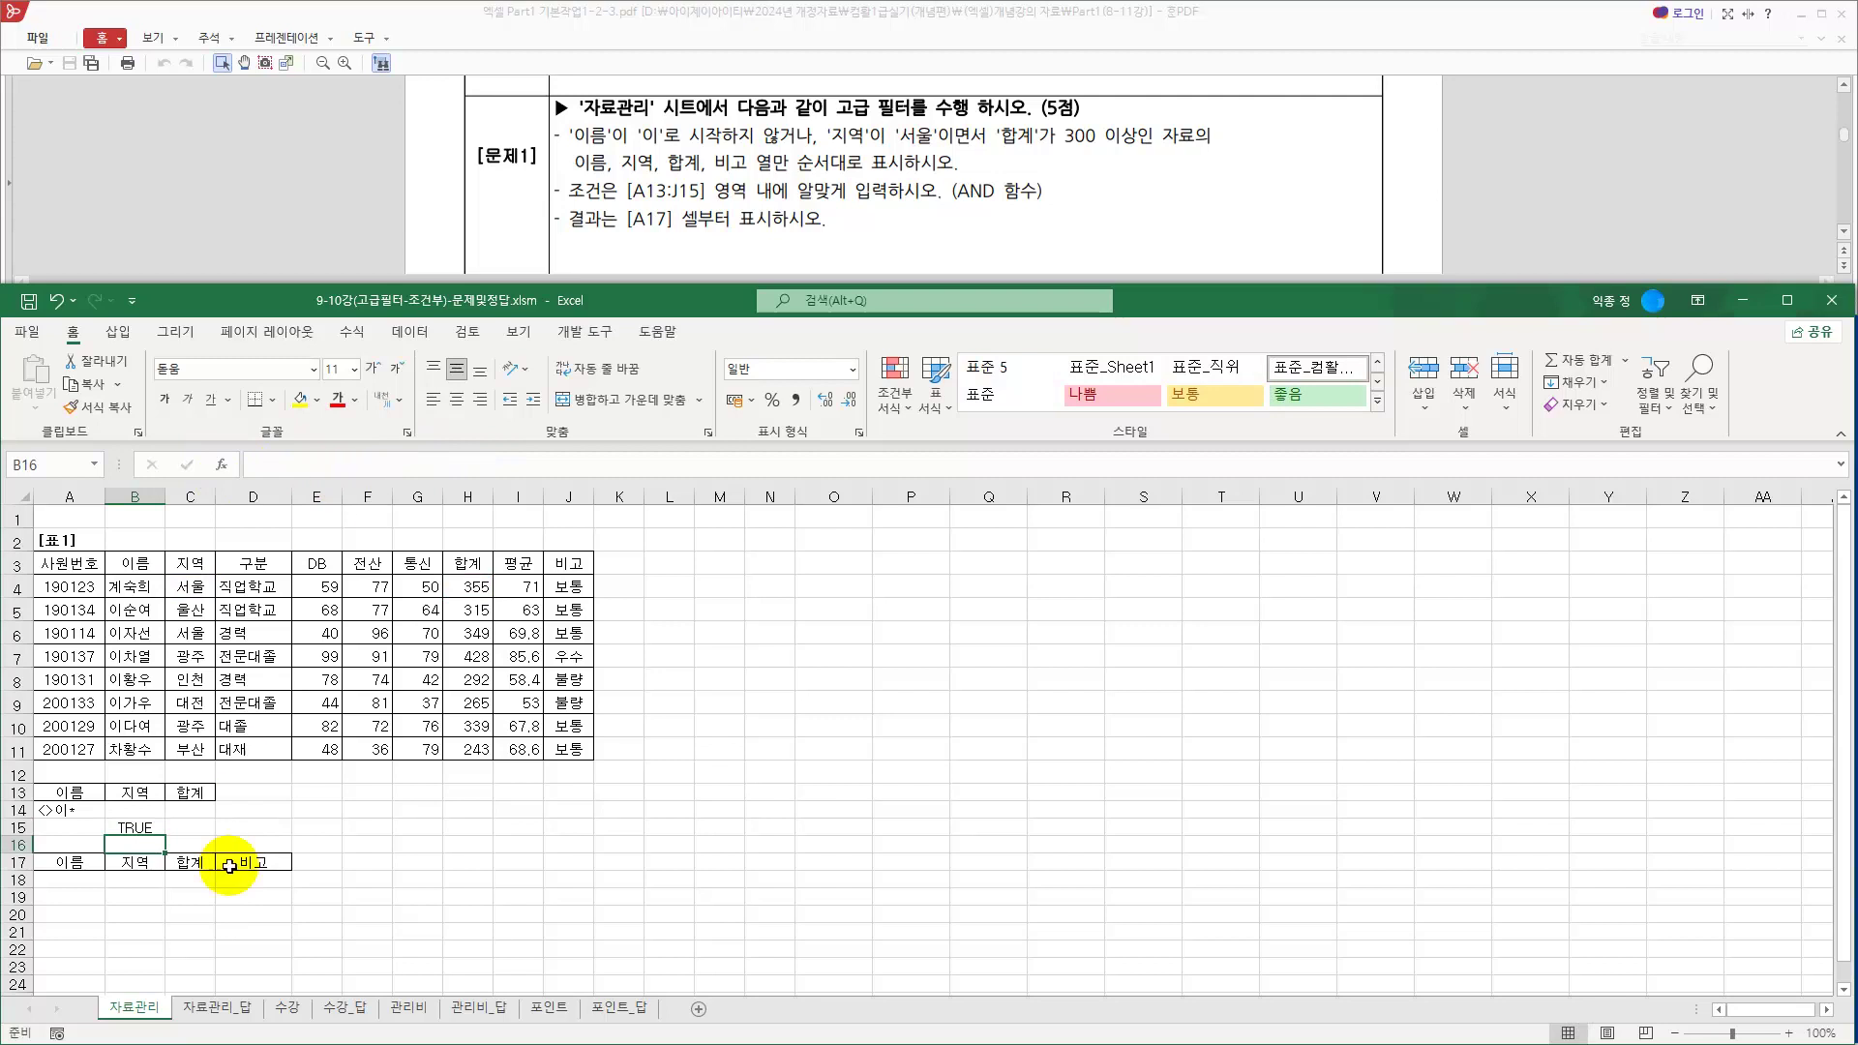
Test the AND formula in B15 against C4 and H4 by changing the 지역 value in C4 to 부산
click(133, 827)
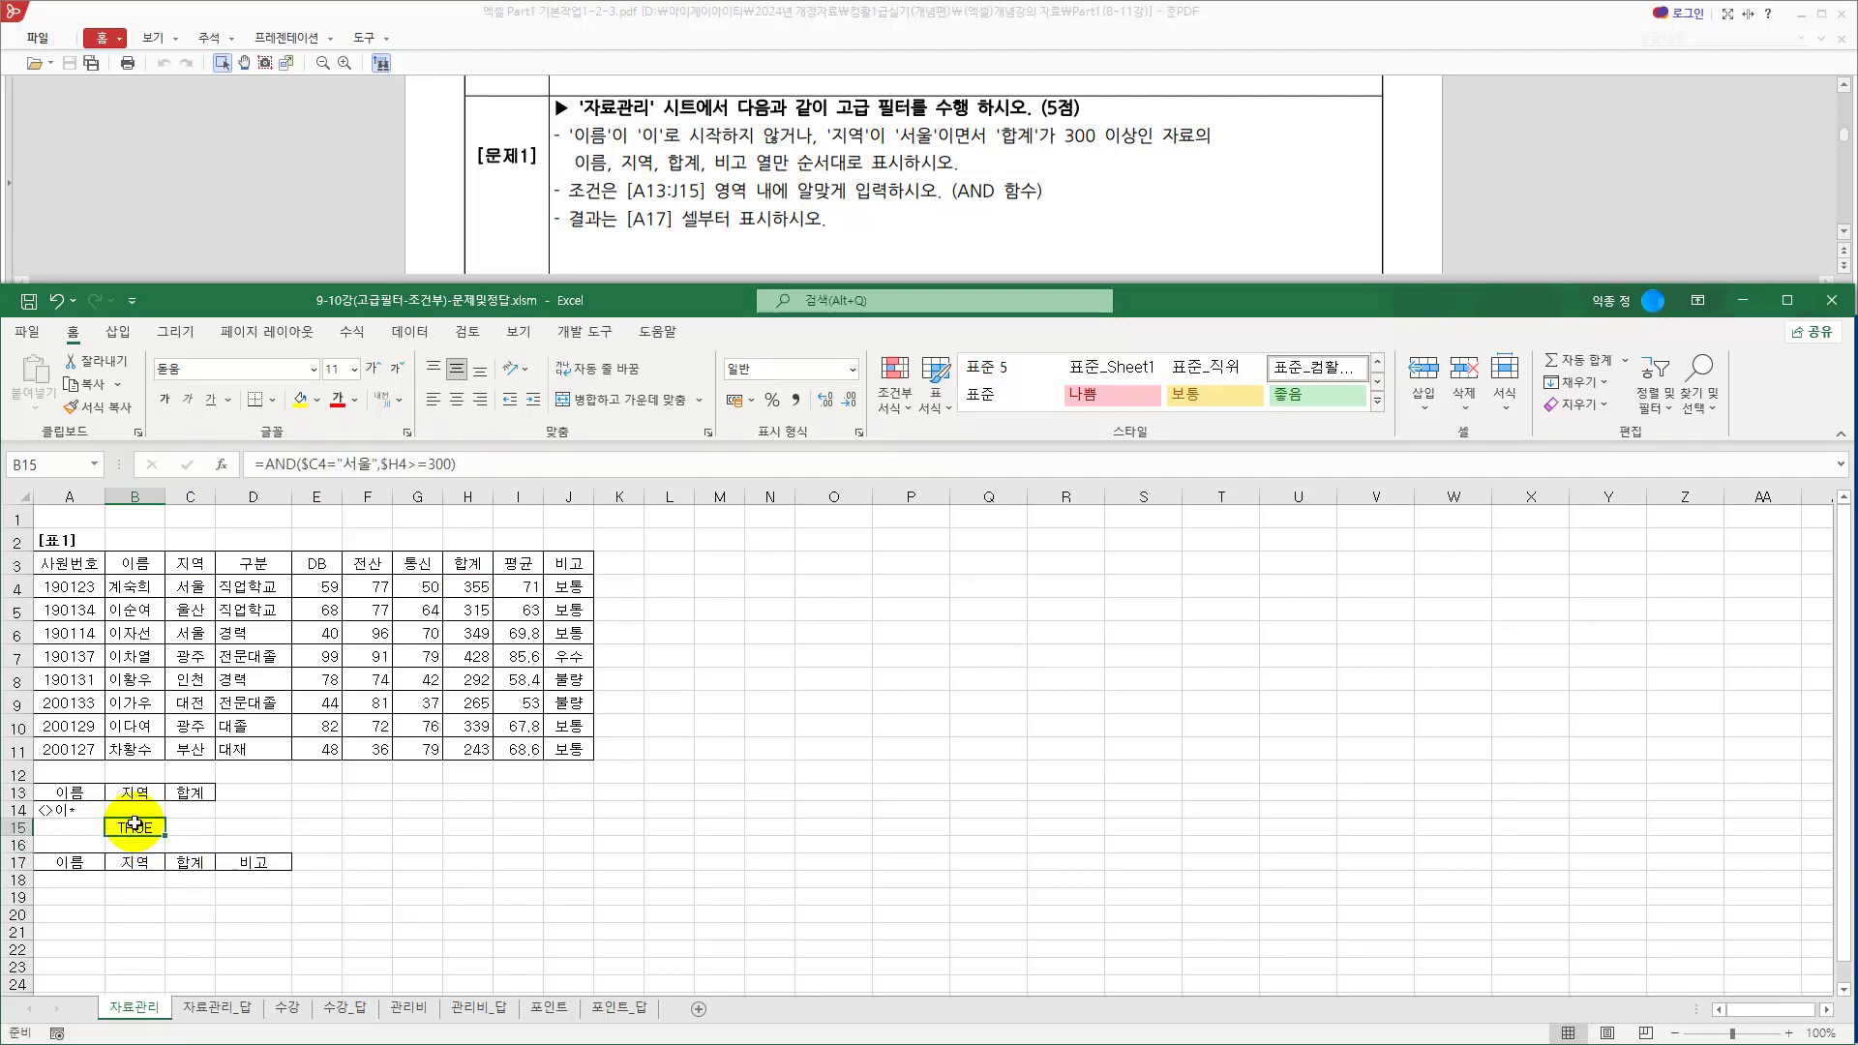
click(200, 588)
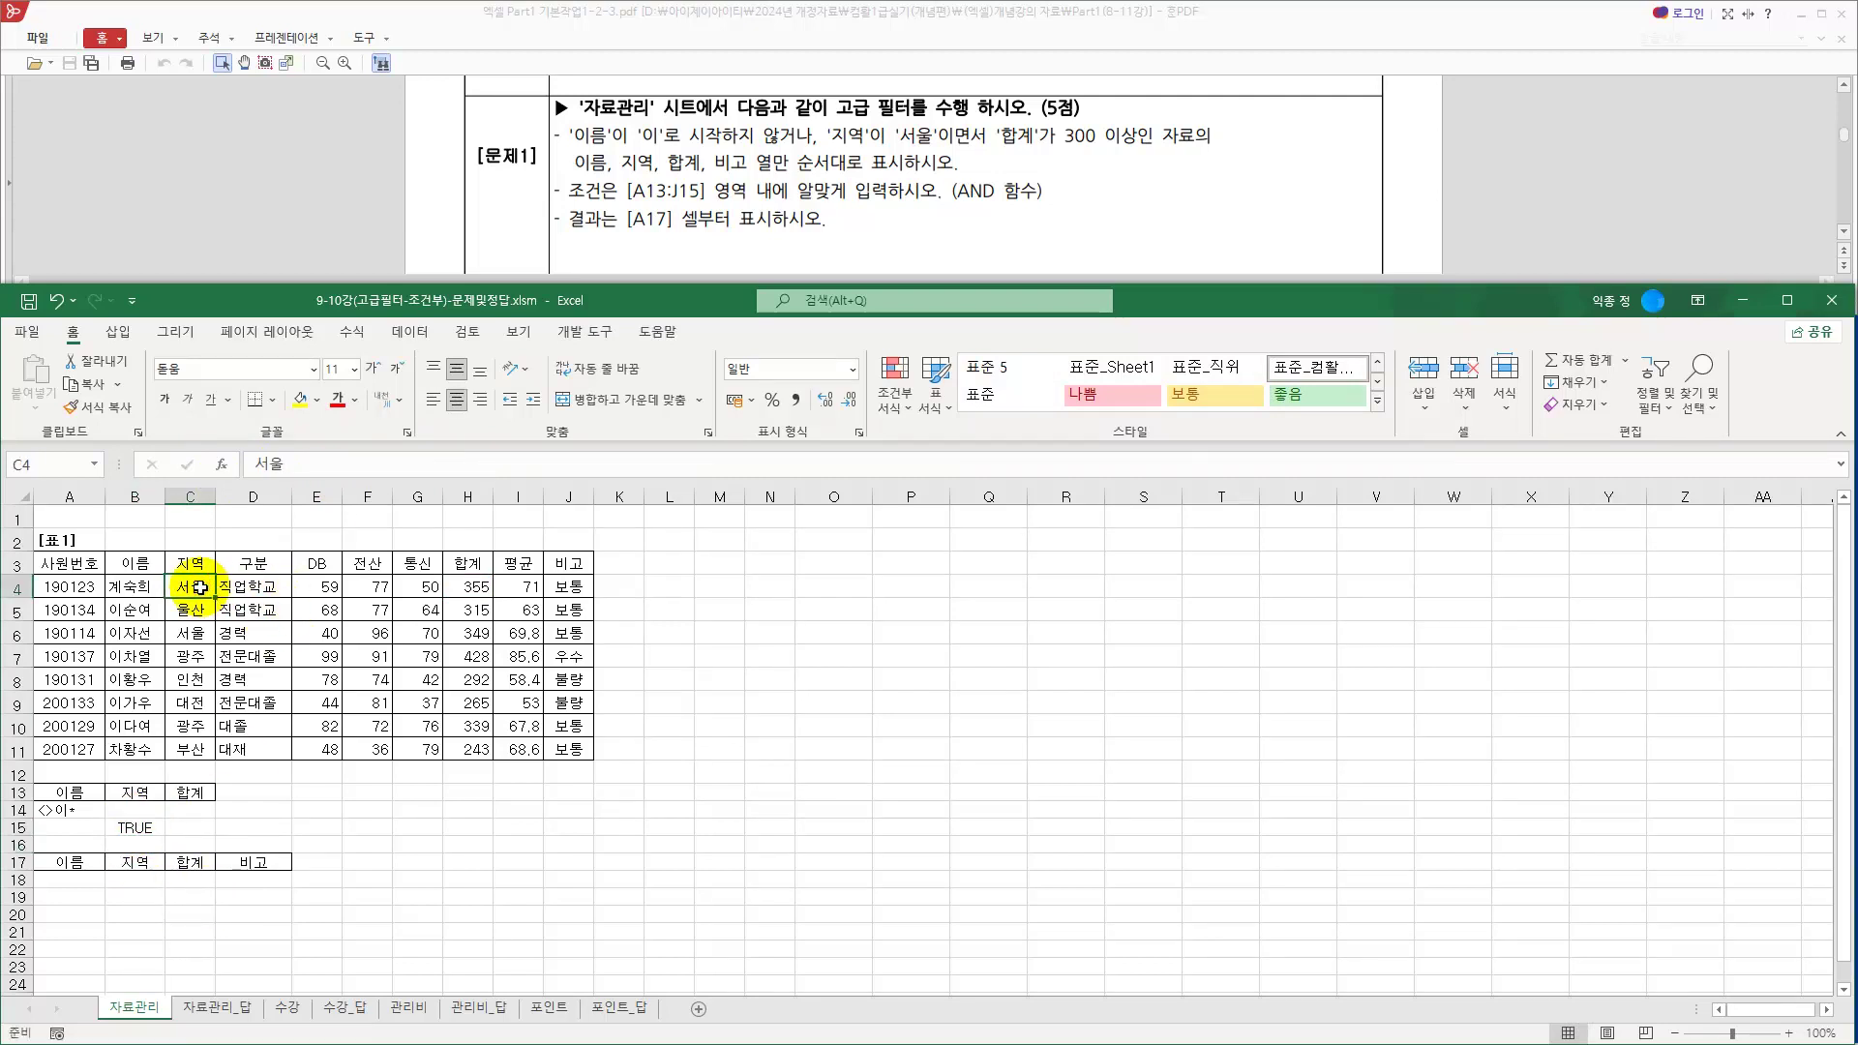
click(469, 586)
click(200, 588)
ctrl+click(472, 587)
click(141, 829)
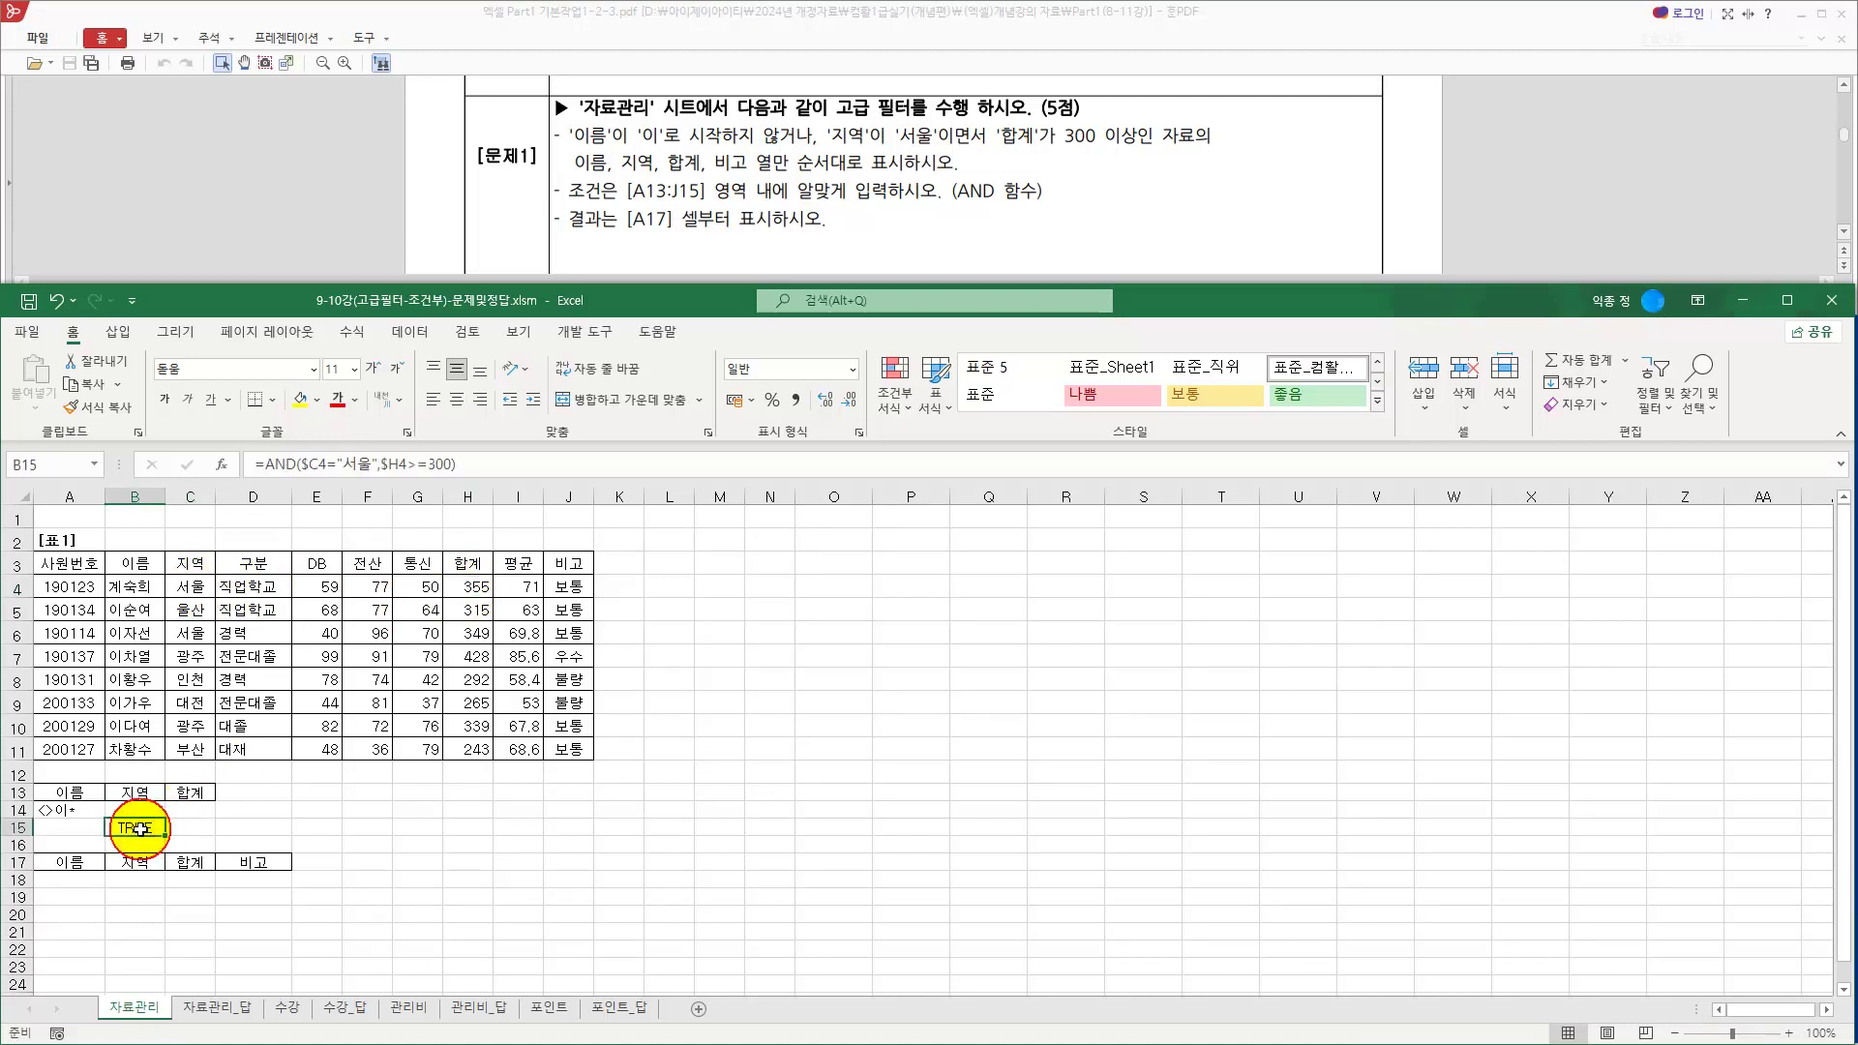
click(192, 586)
text(부사)
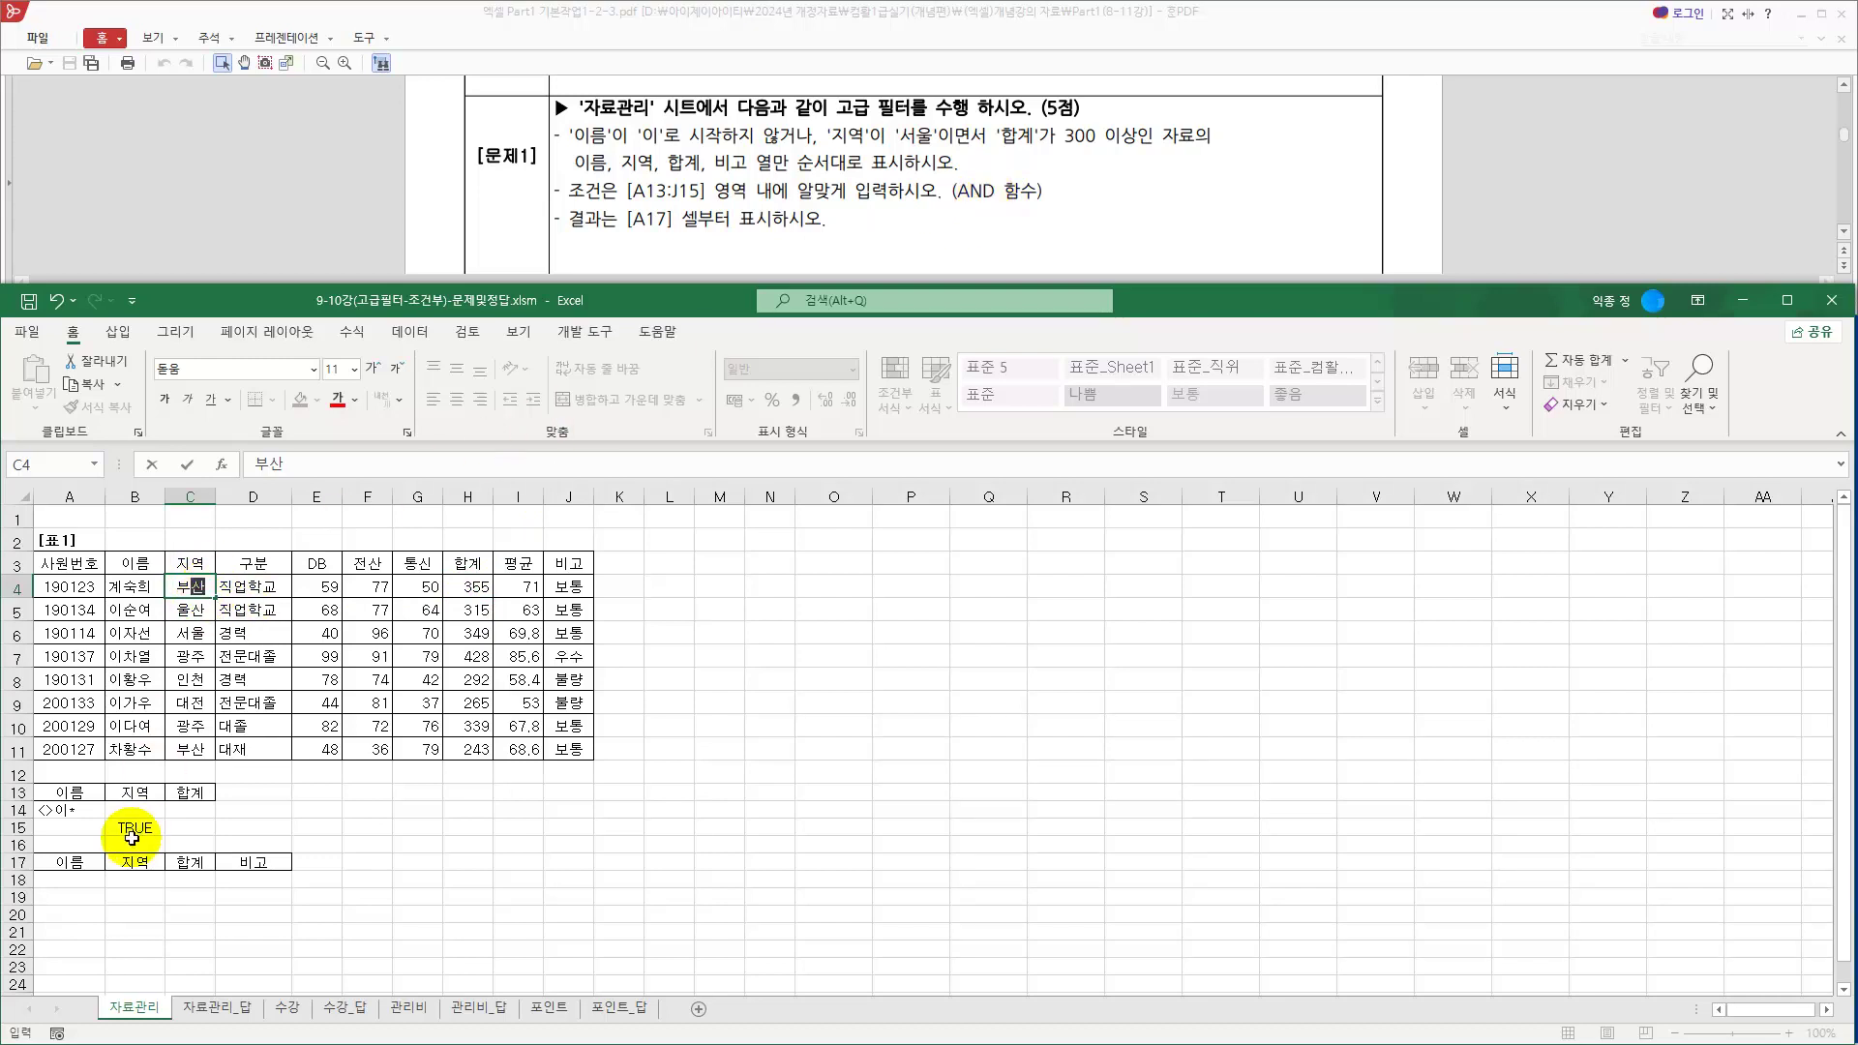
key(Return)
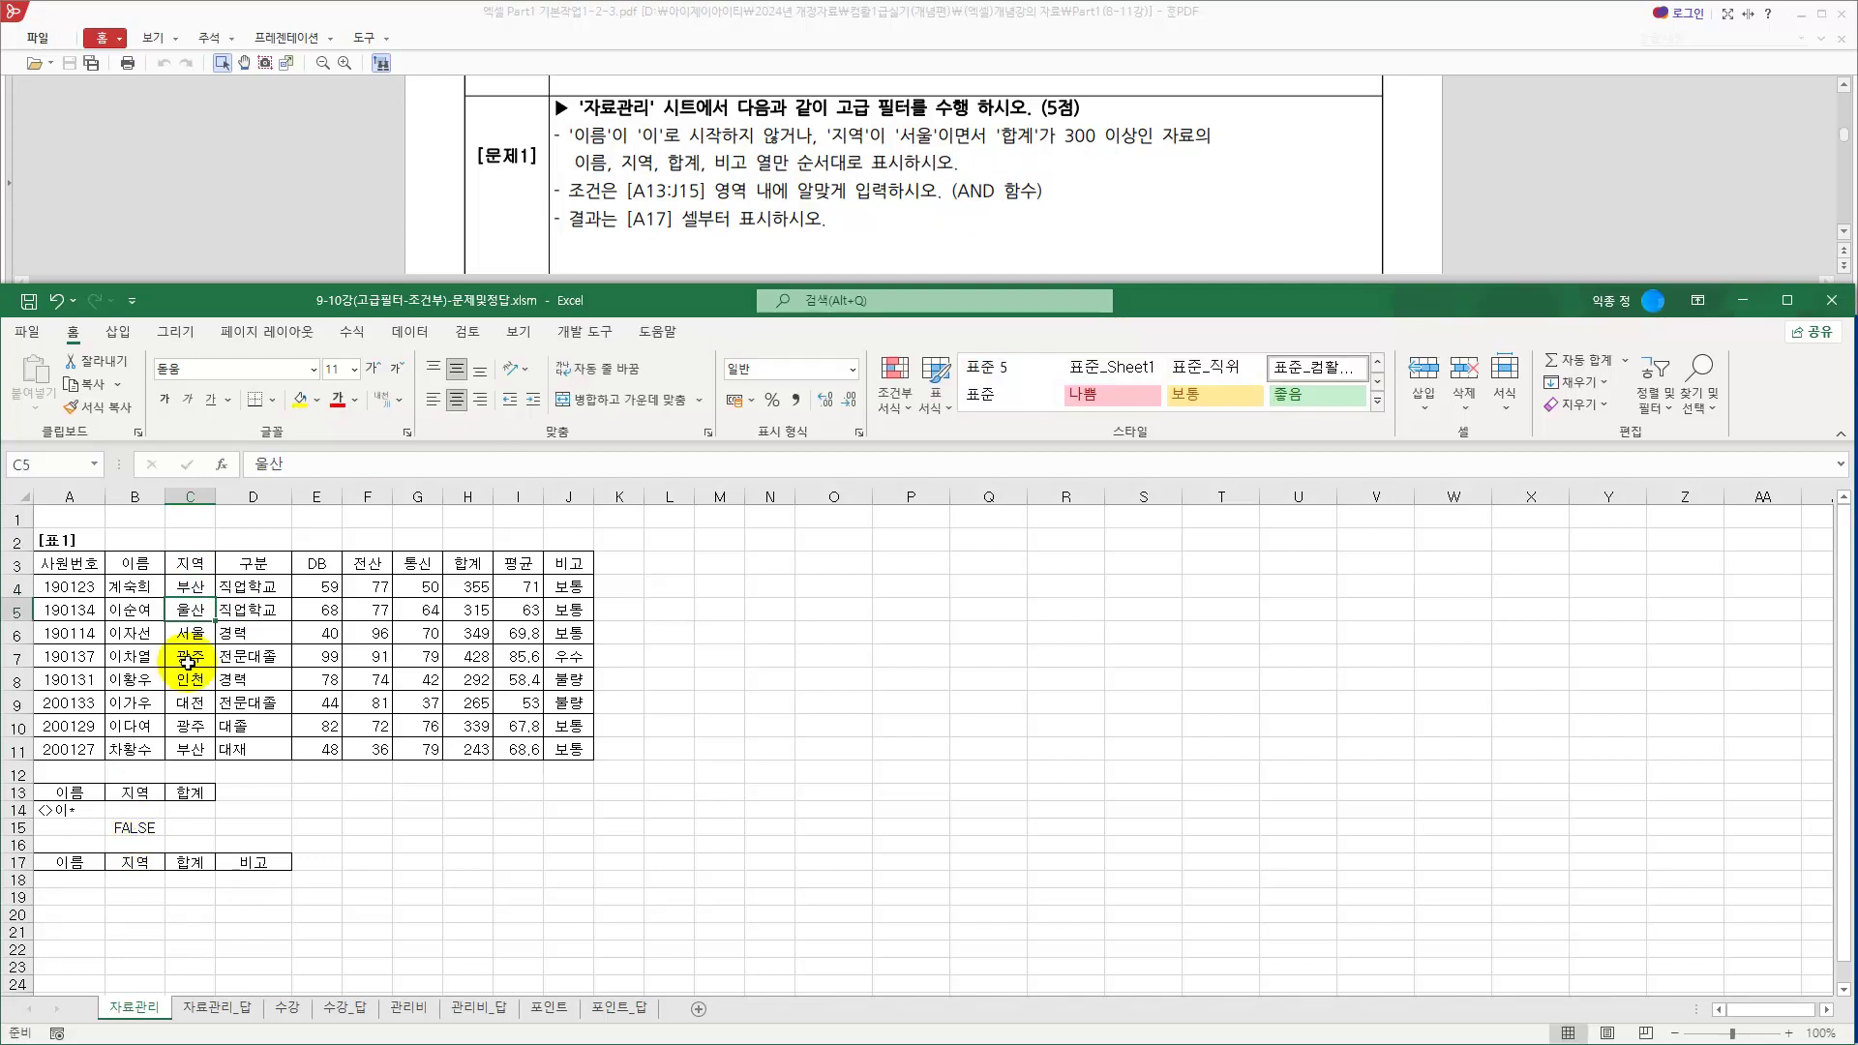
Undo the test change to the 지역 value in C4 and recheck the formula in B15
click(202, 582)
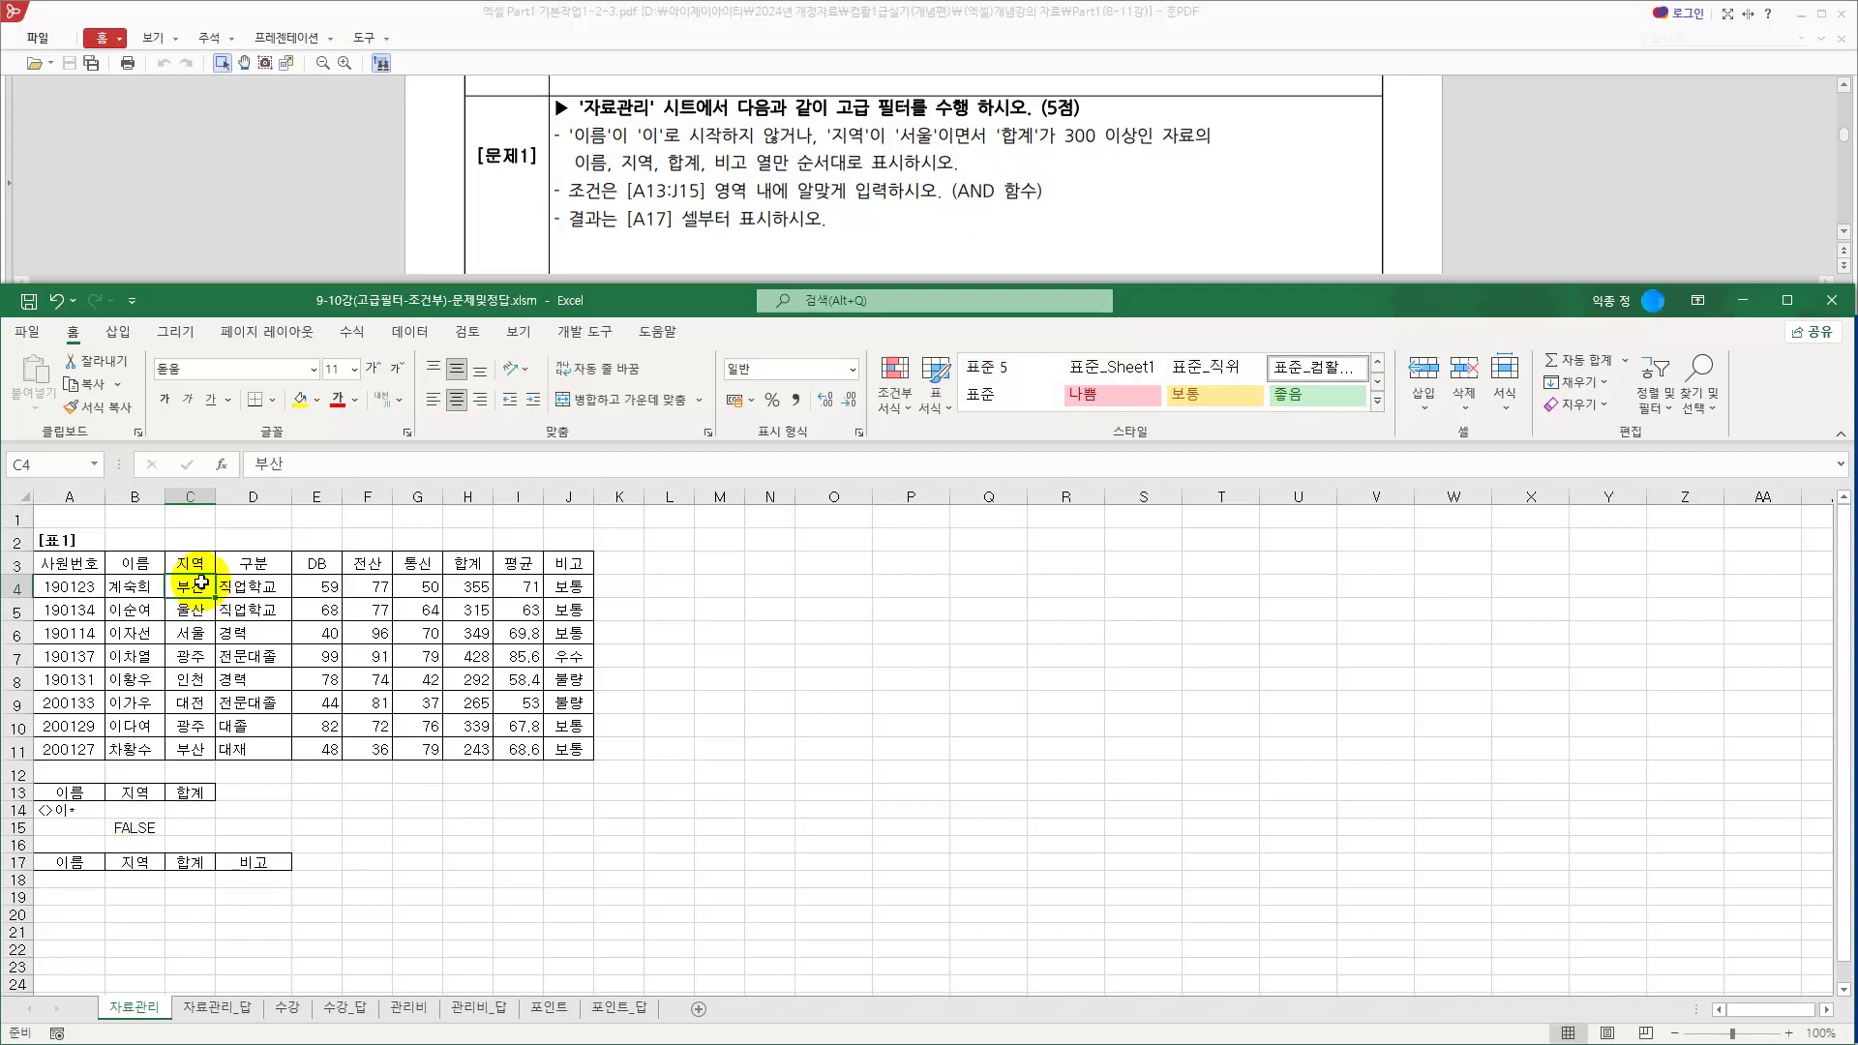
click(467, 583)
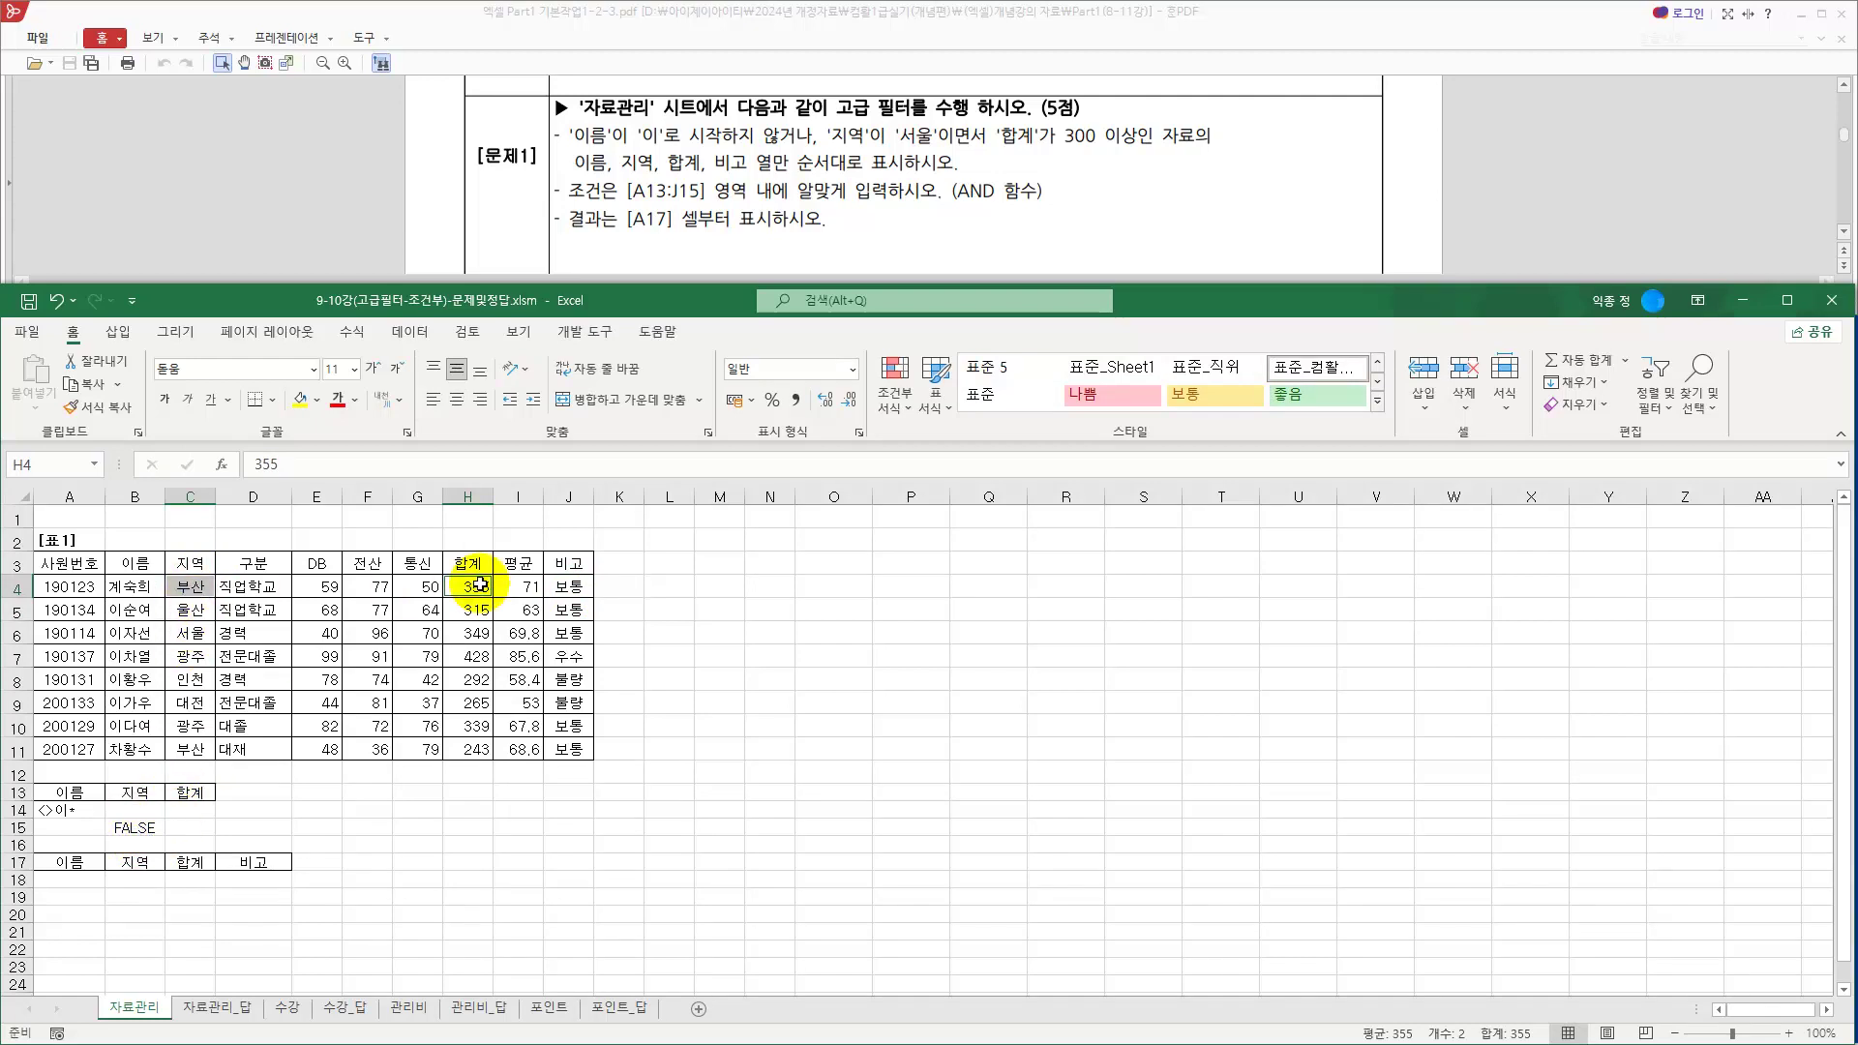
click(196, 587)
key(ctrl+z)
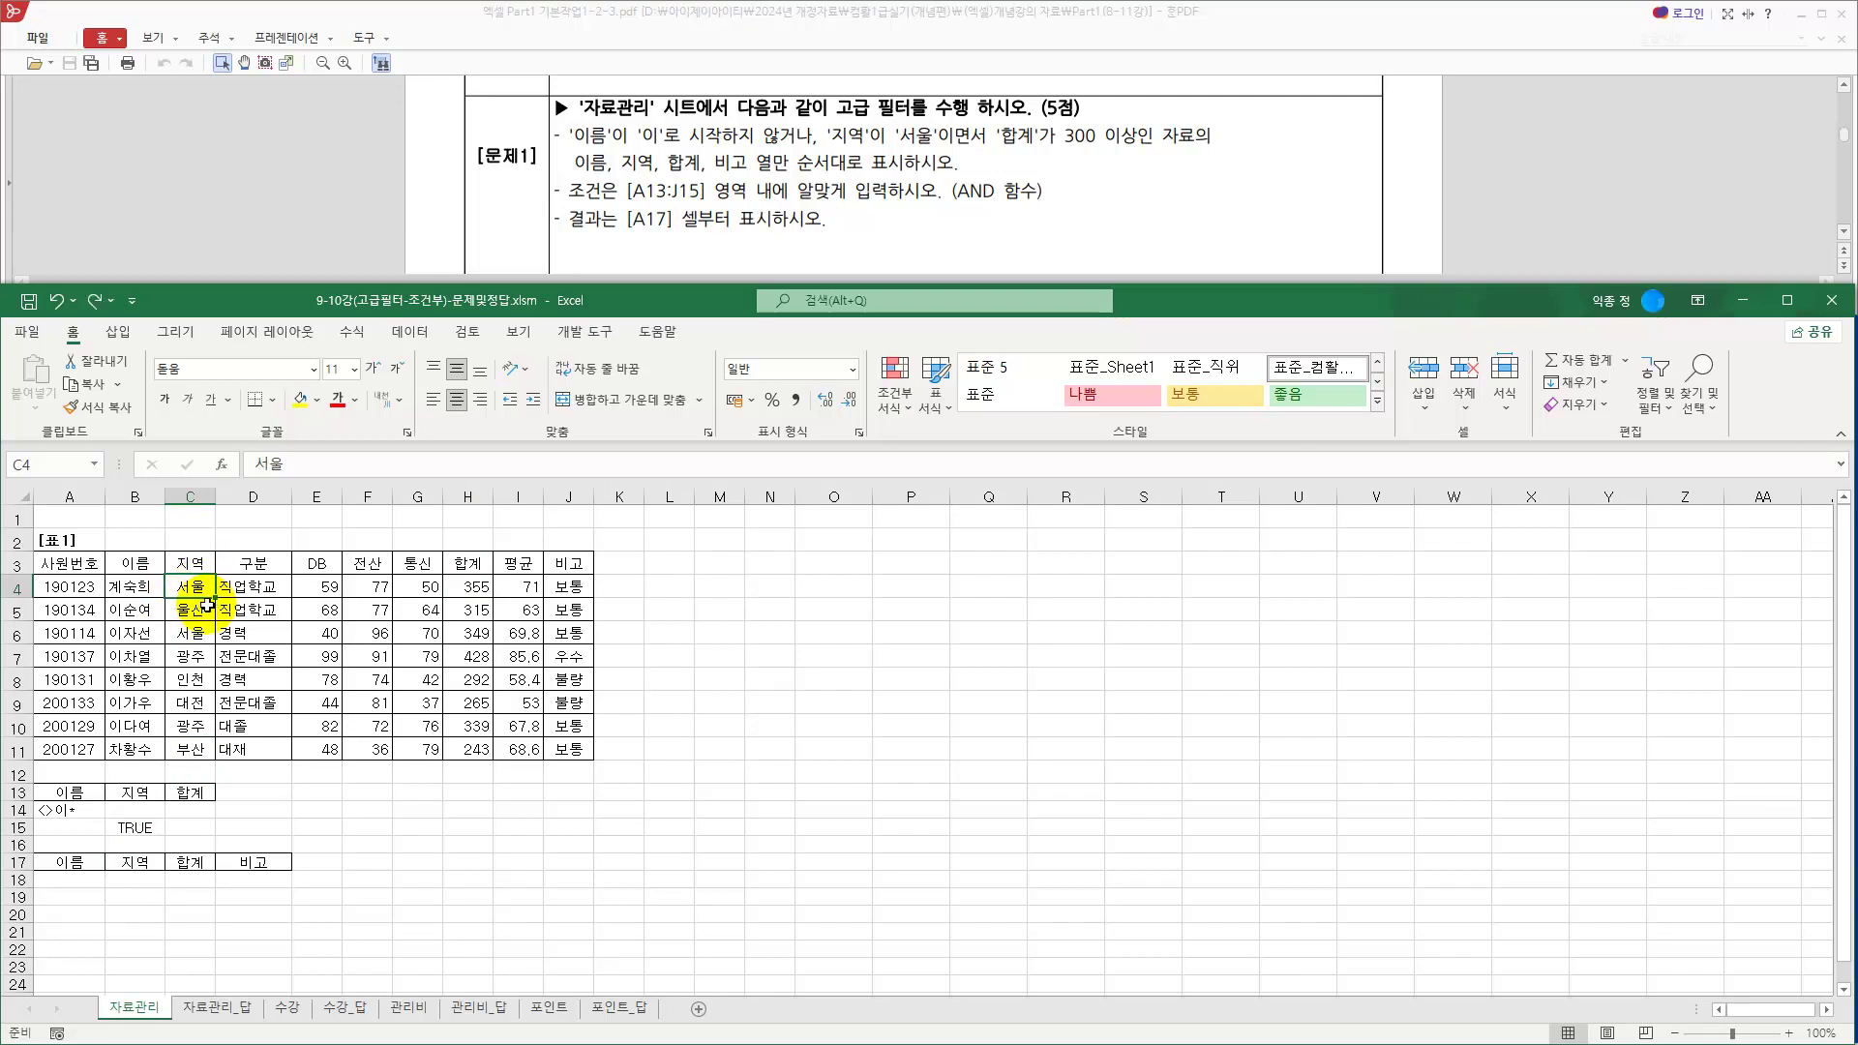
click(143, 830)
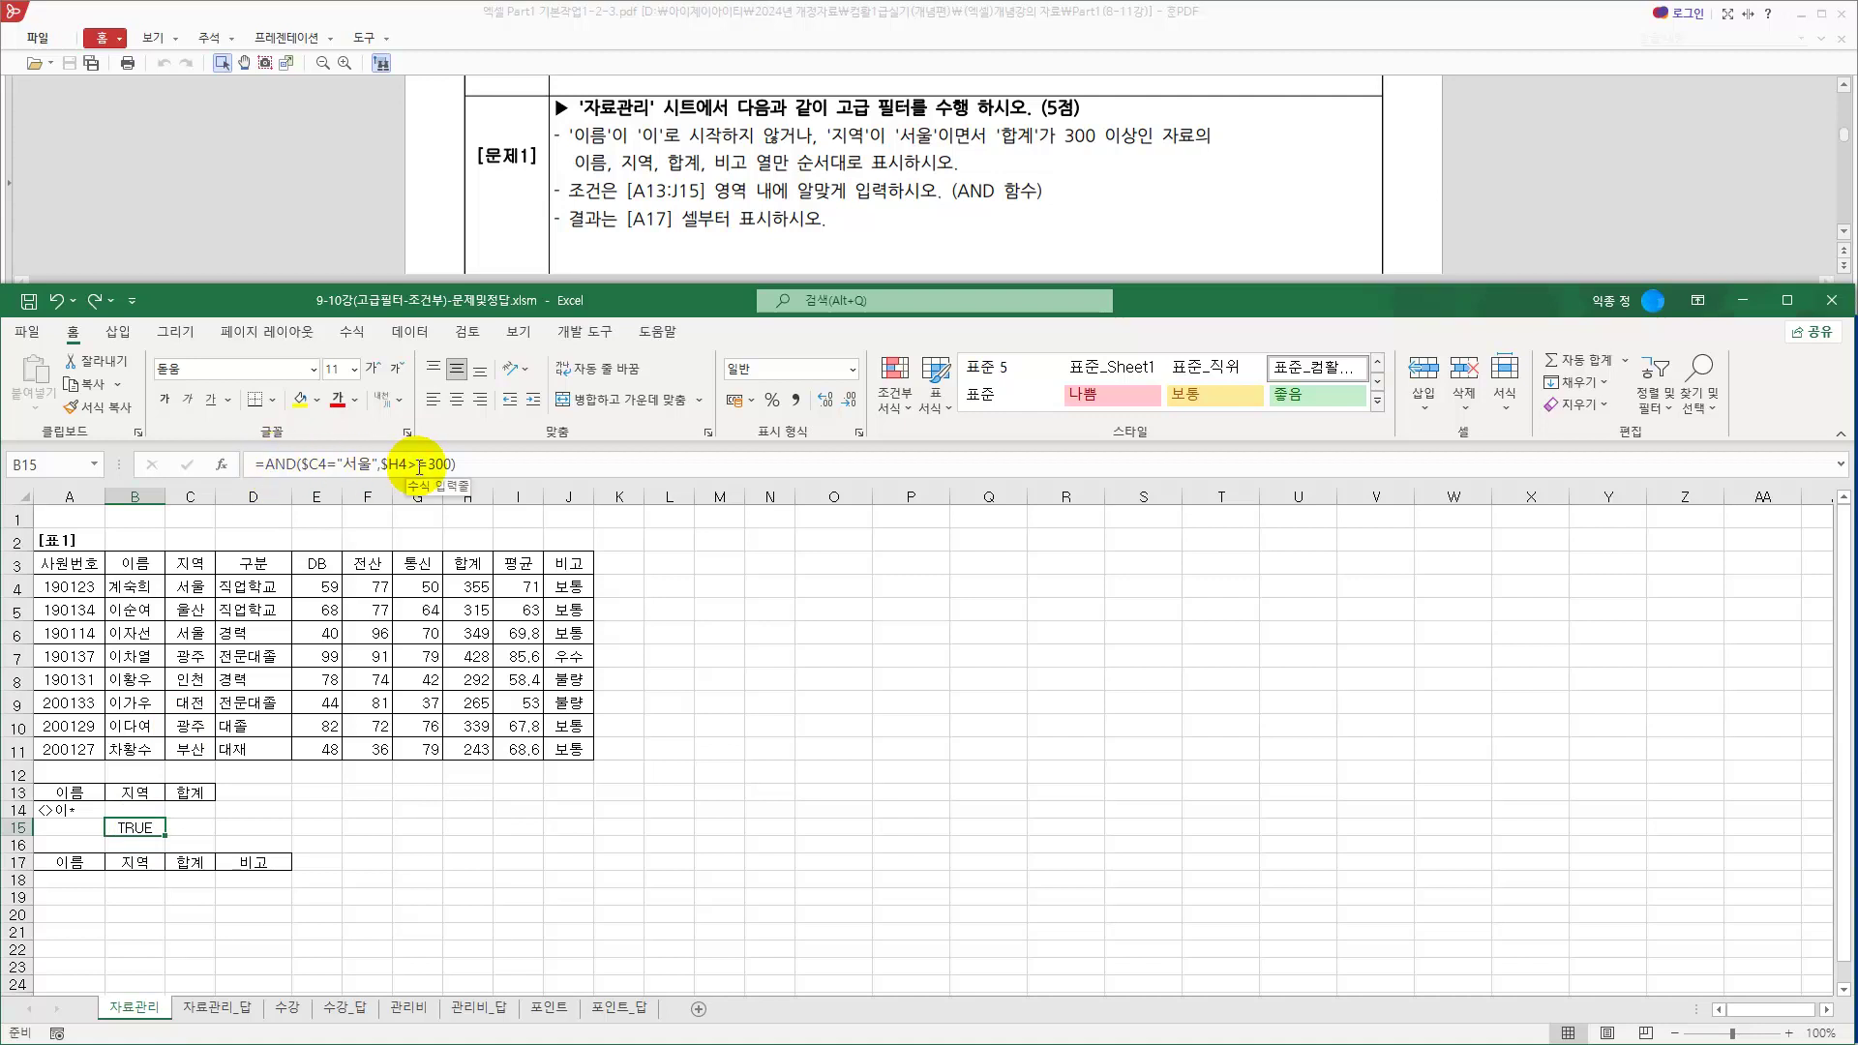
Clear the 합계 heading from C13, compare it with the 지역 heading in B13, and restore it
click(74, 794)
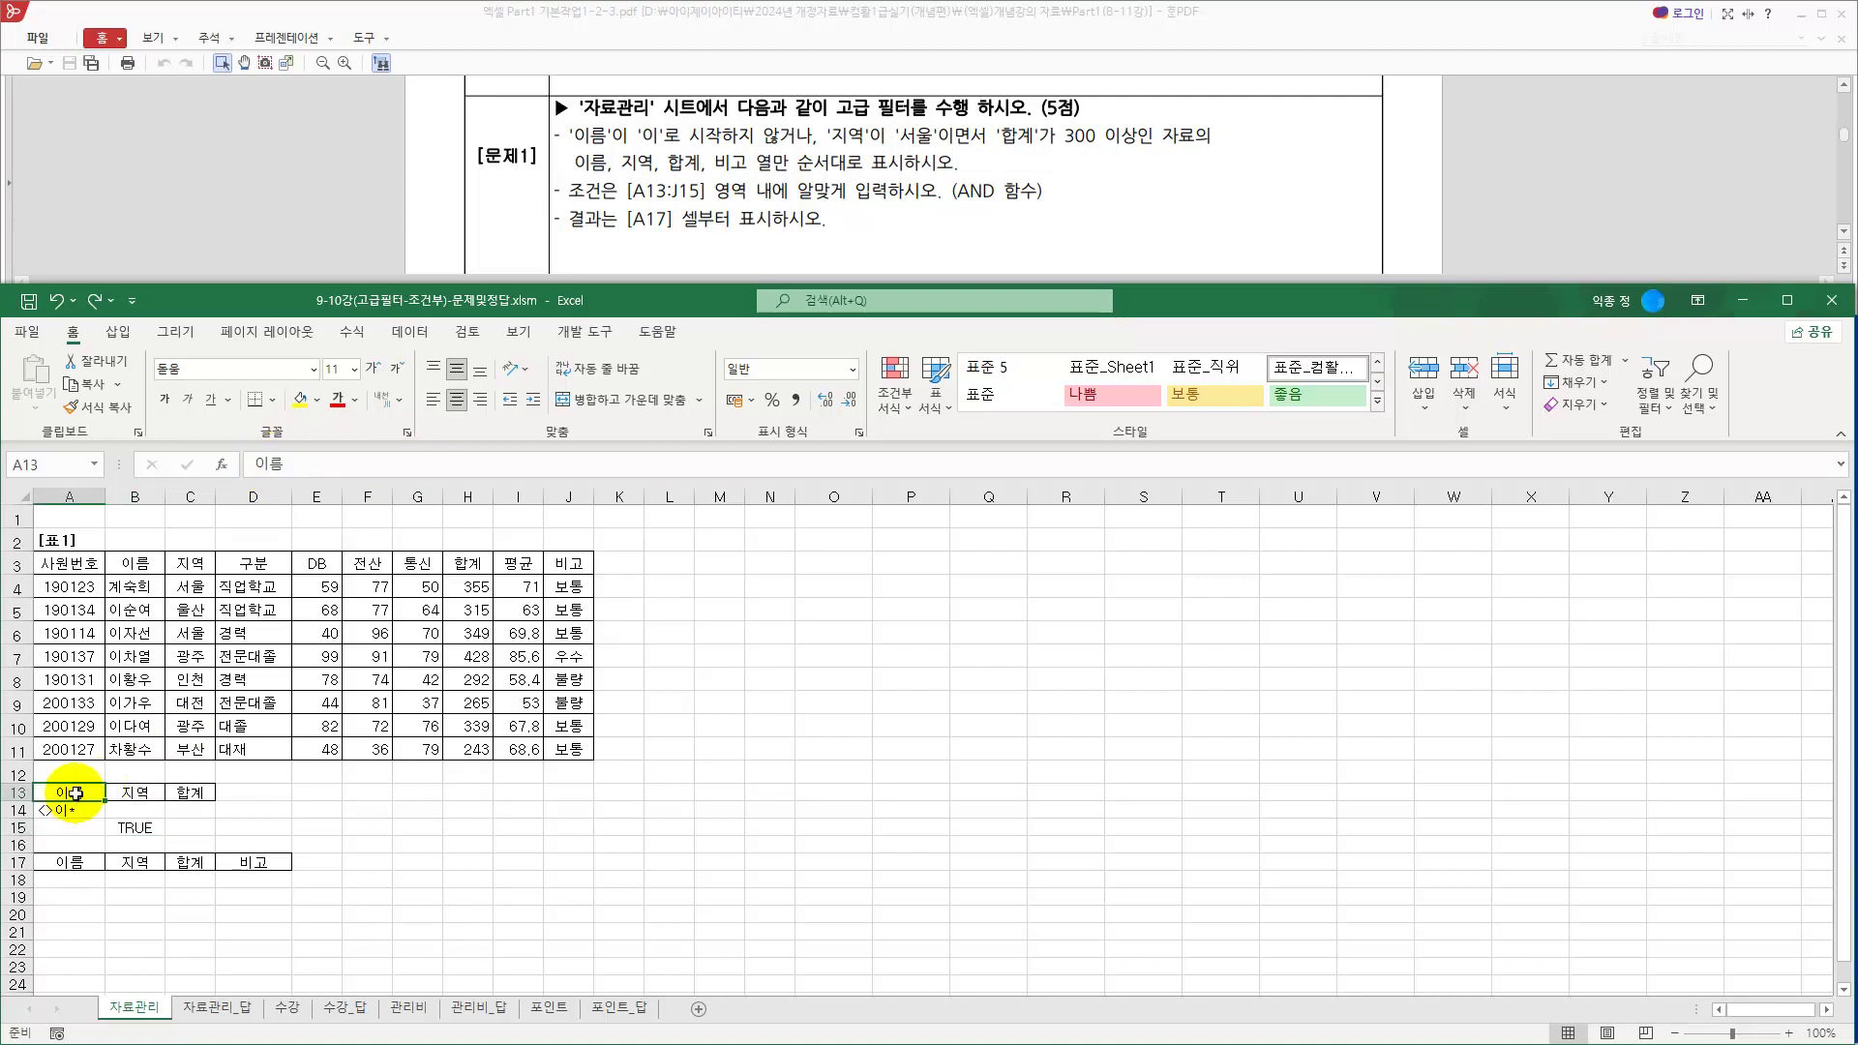
click(185, 794)
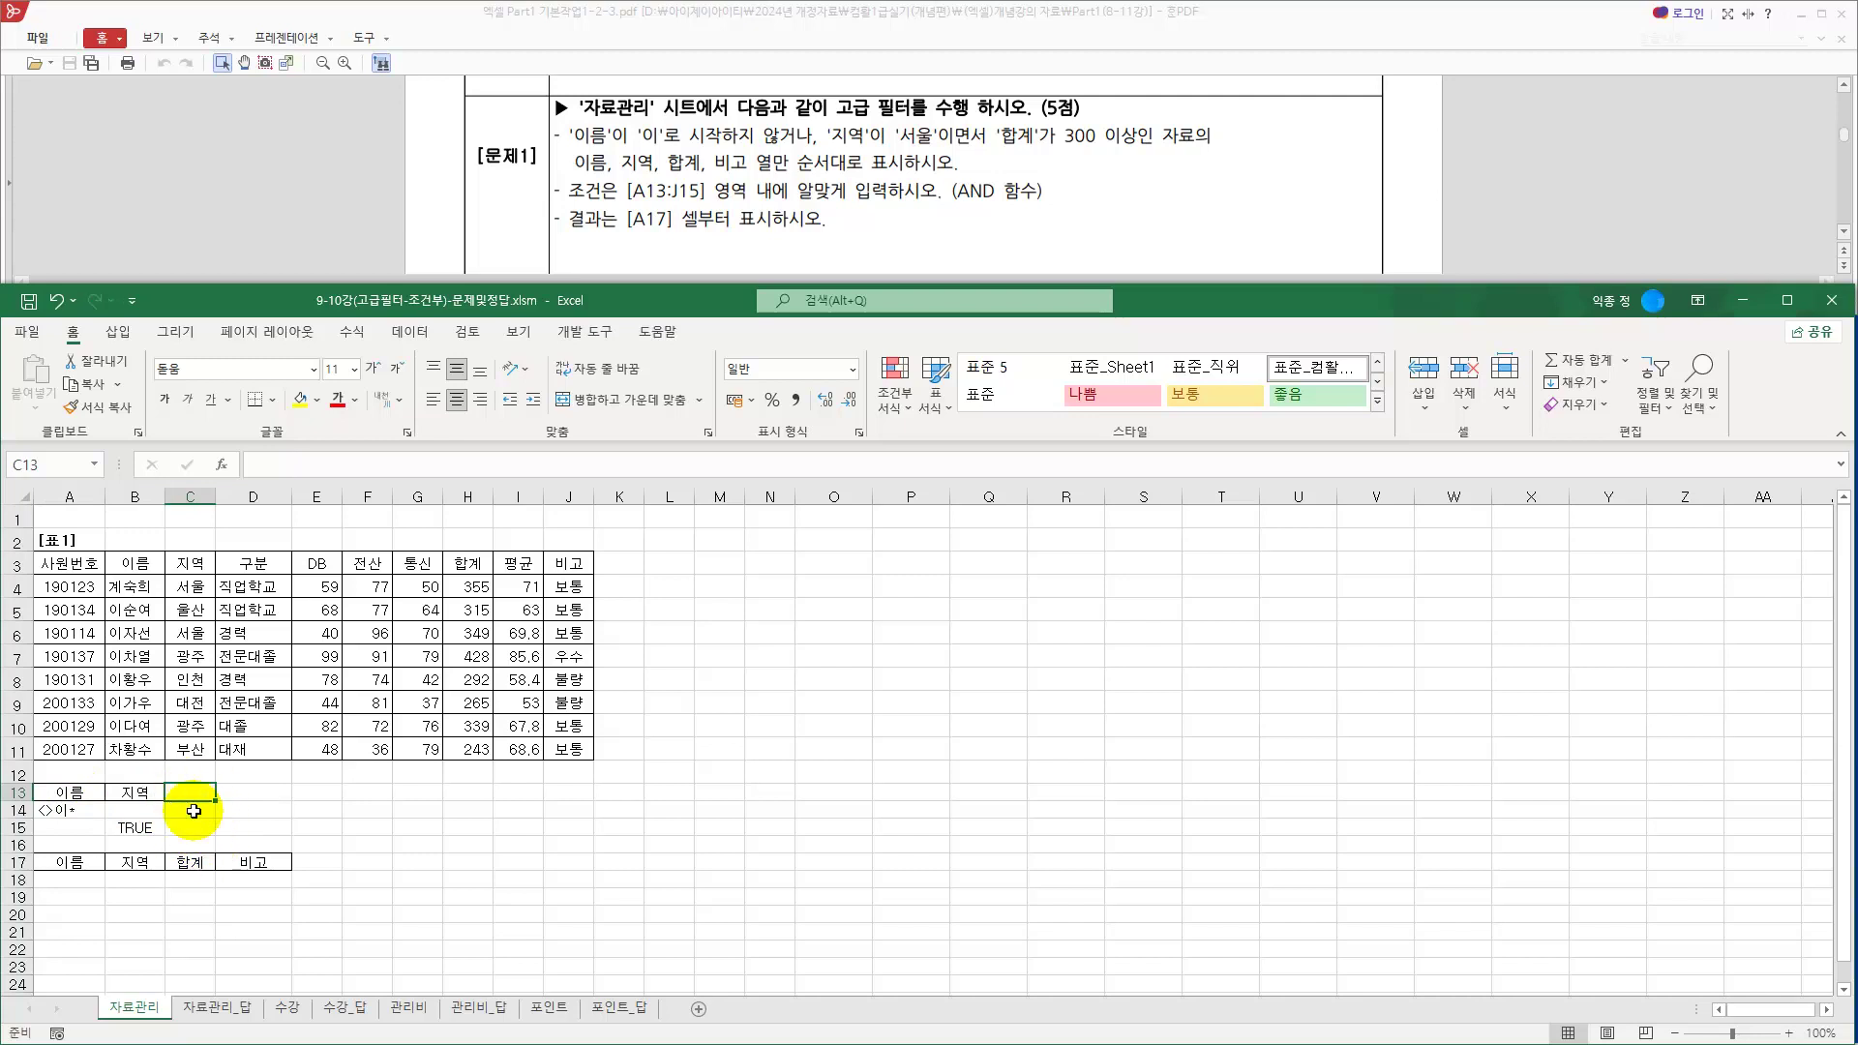
drag(195, 829, 192, 801)
click(147, 794)
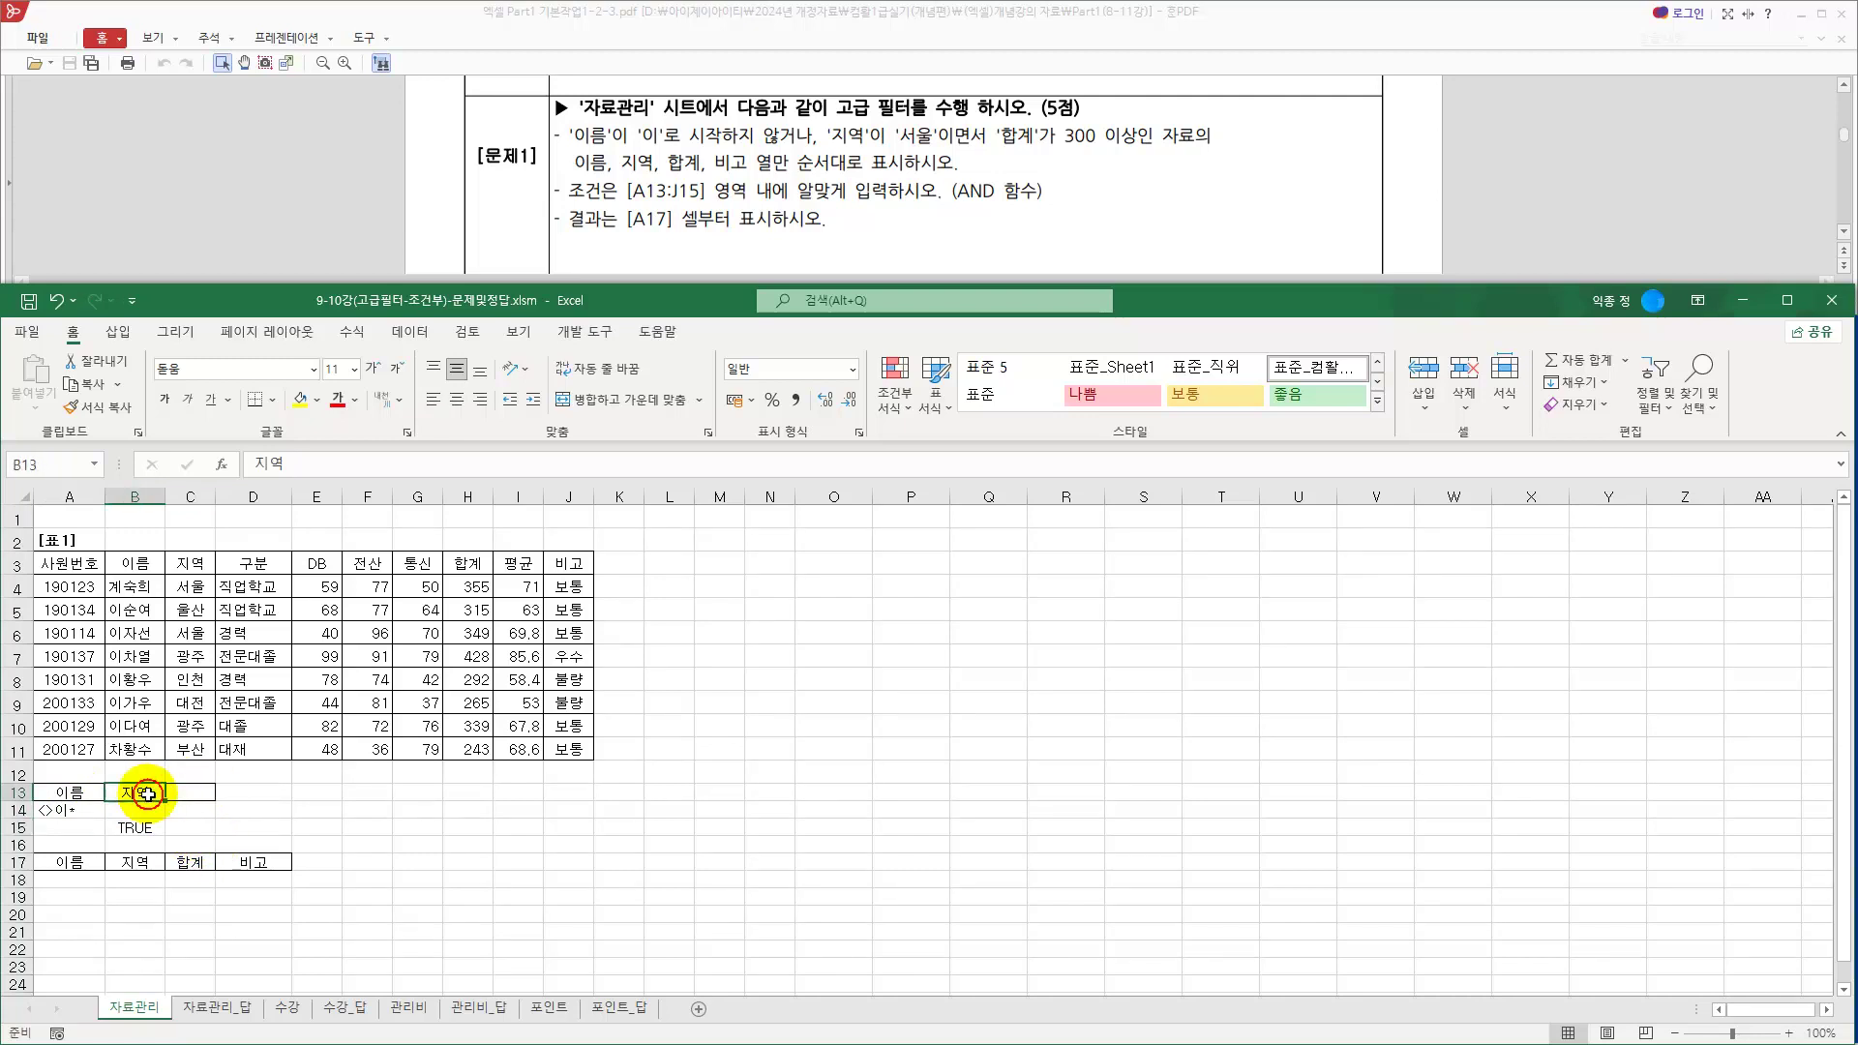
click(195, 794)
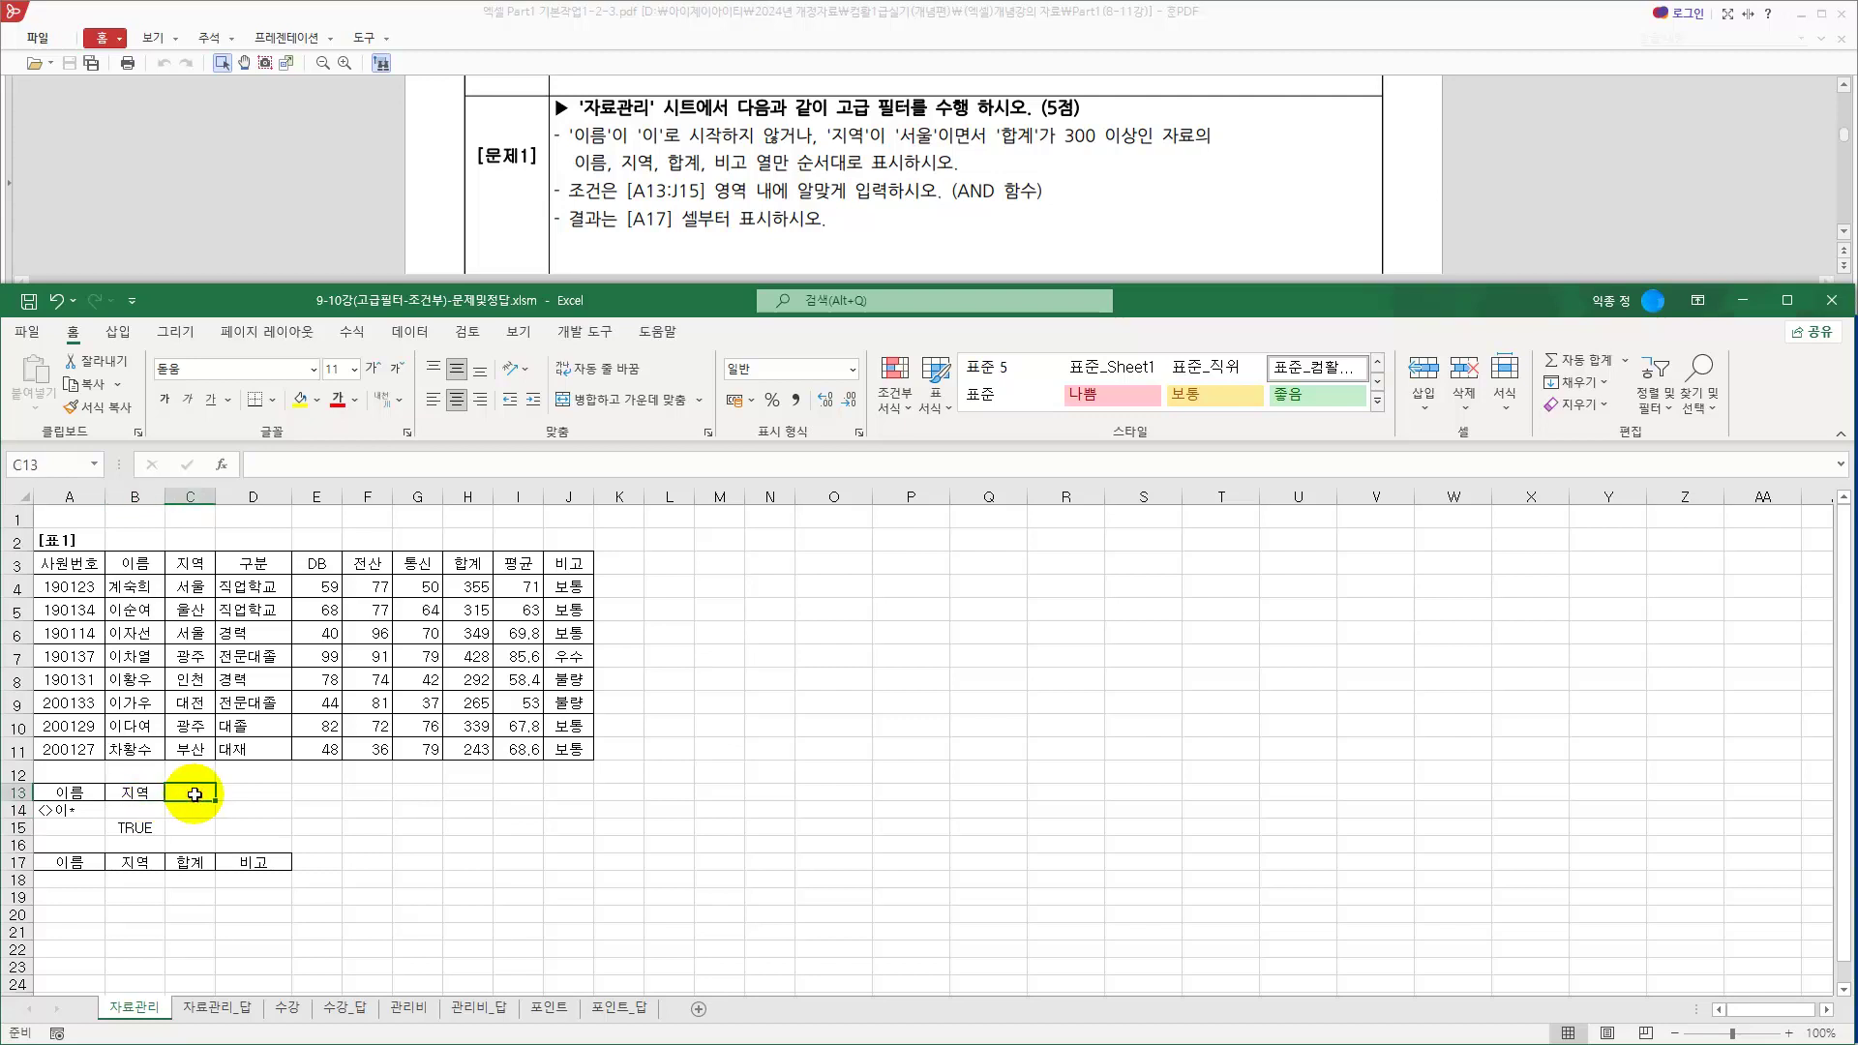
click(136, 794)
click(191, 795)
click(133, 793)
click(192, 795)
click(127, 796)
click(200, 796)
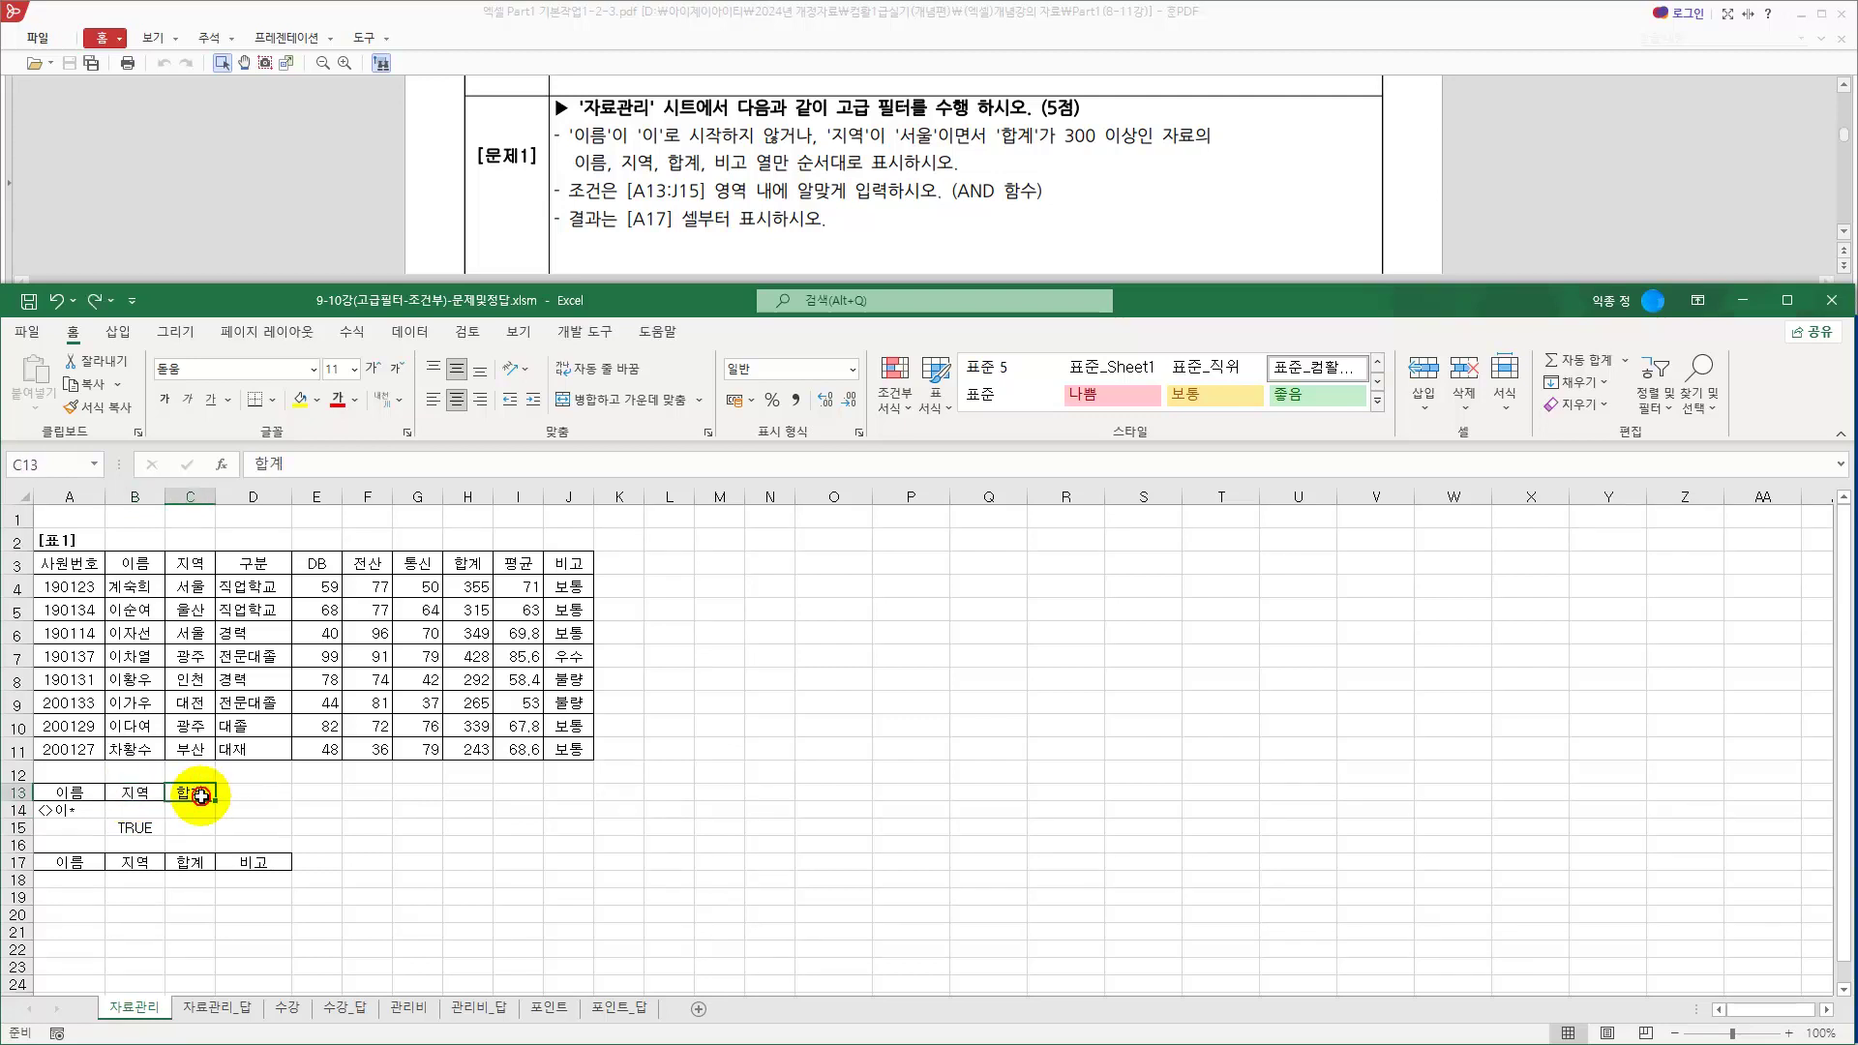
Review the B15 formula against the headings and replace the heading above it in B13 with 조건
click(73, 793)
click(141, 567)
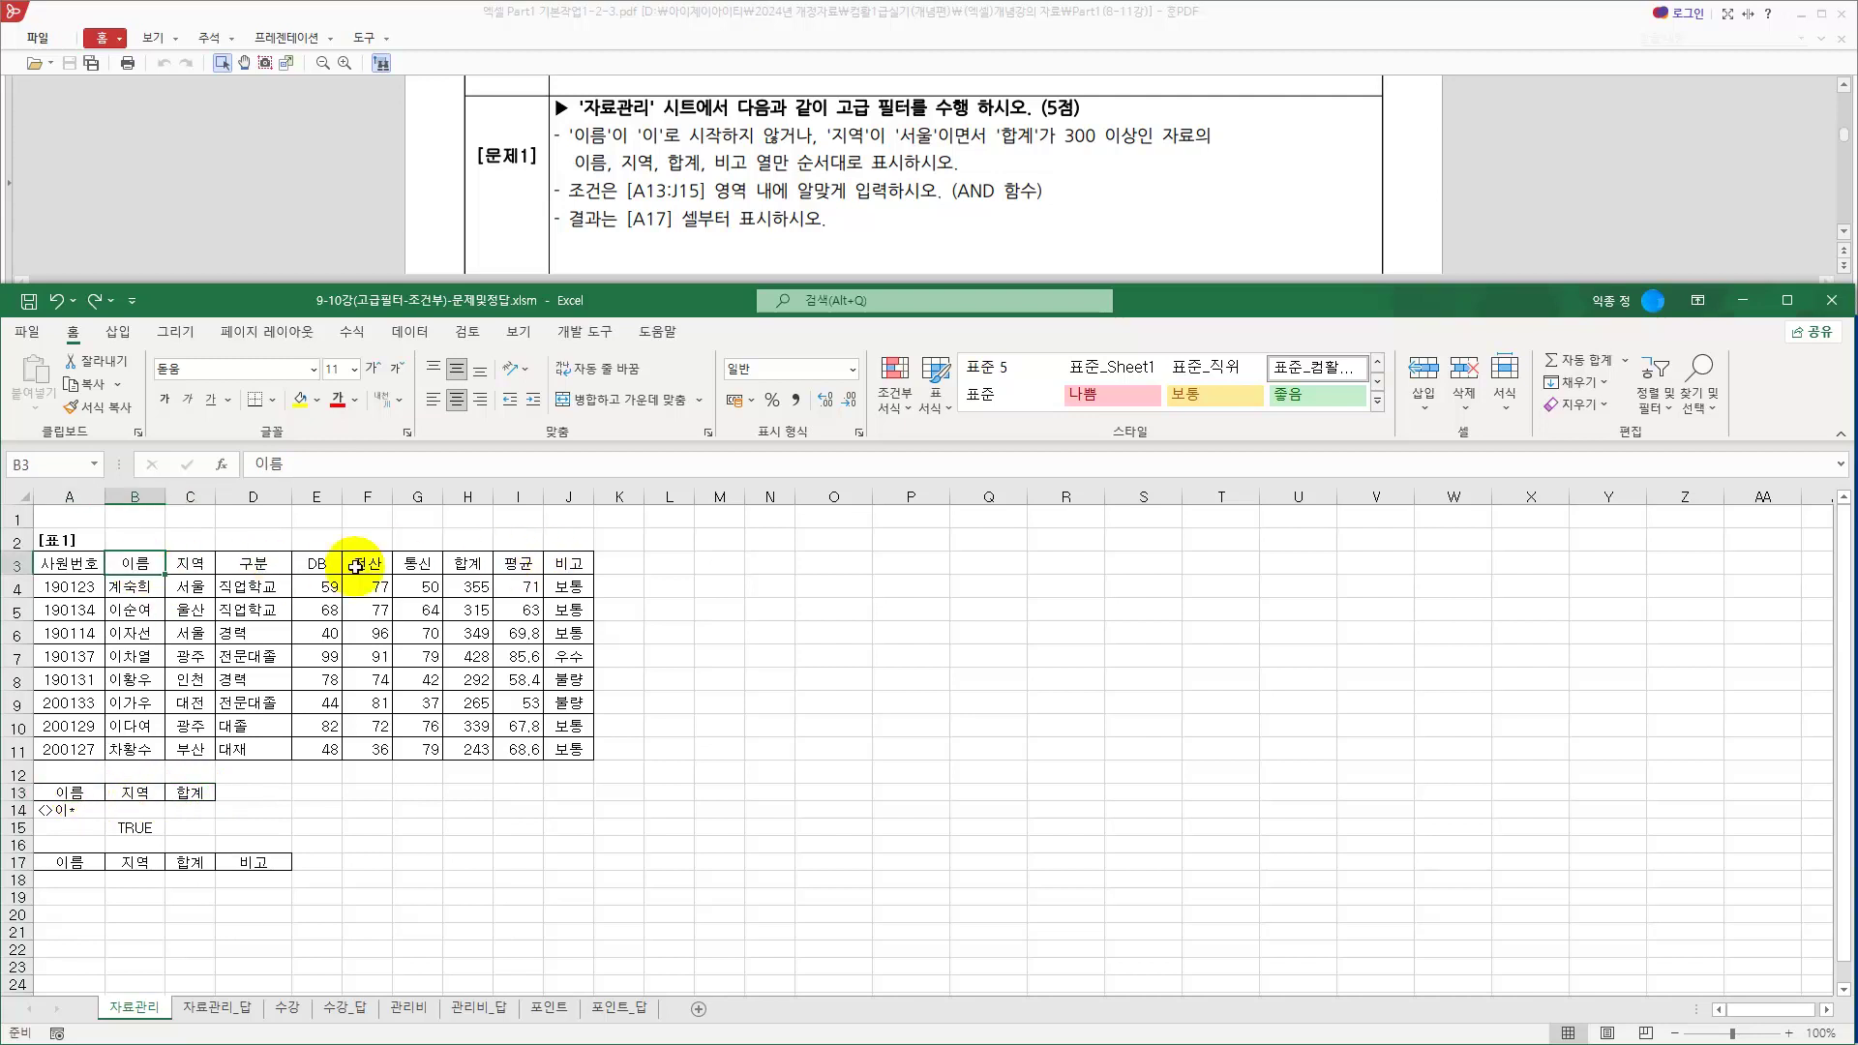
click(136, 841)
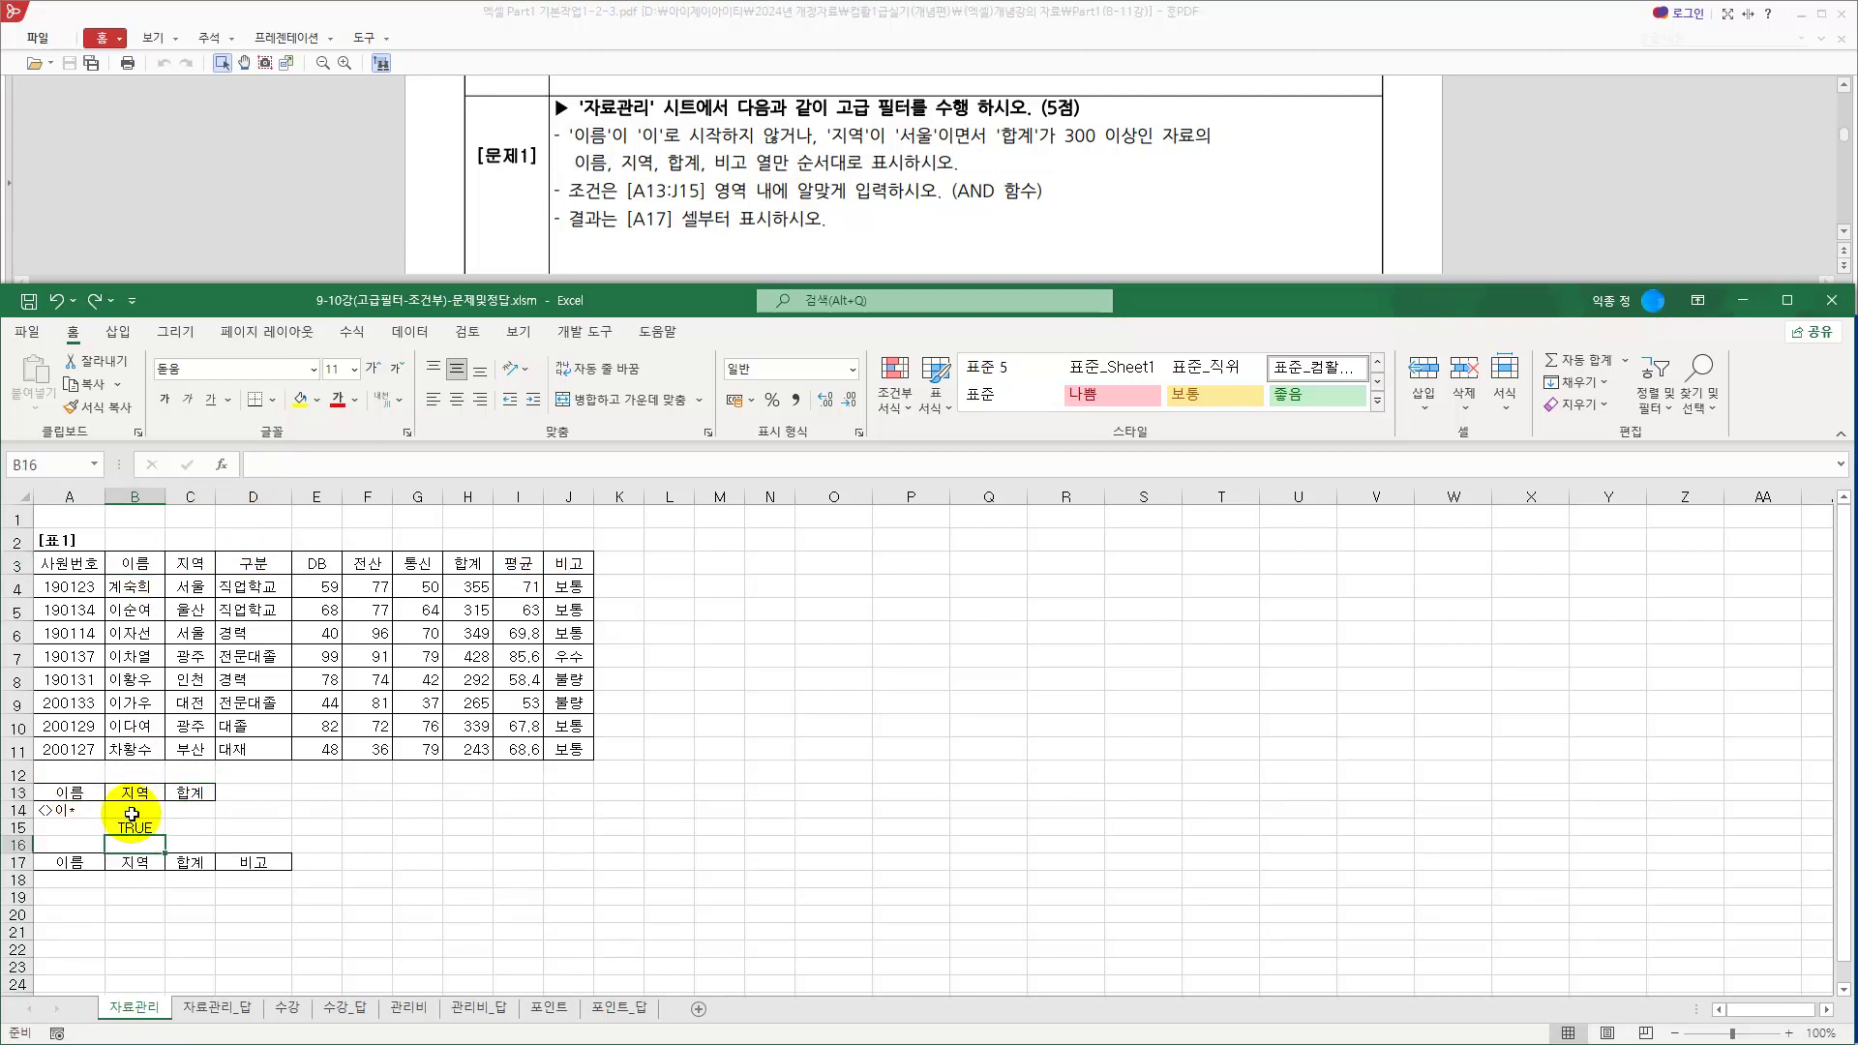
click(138, 828)
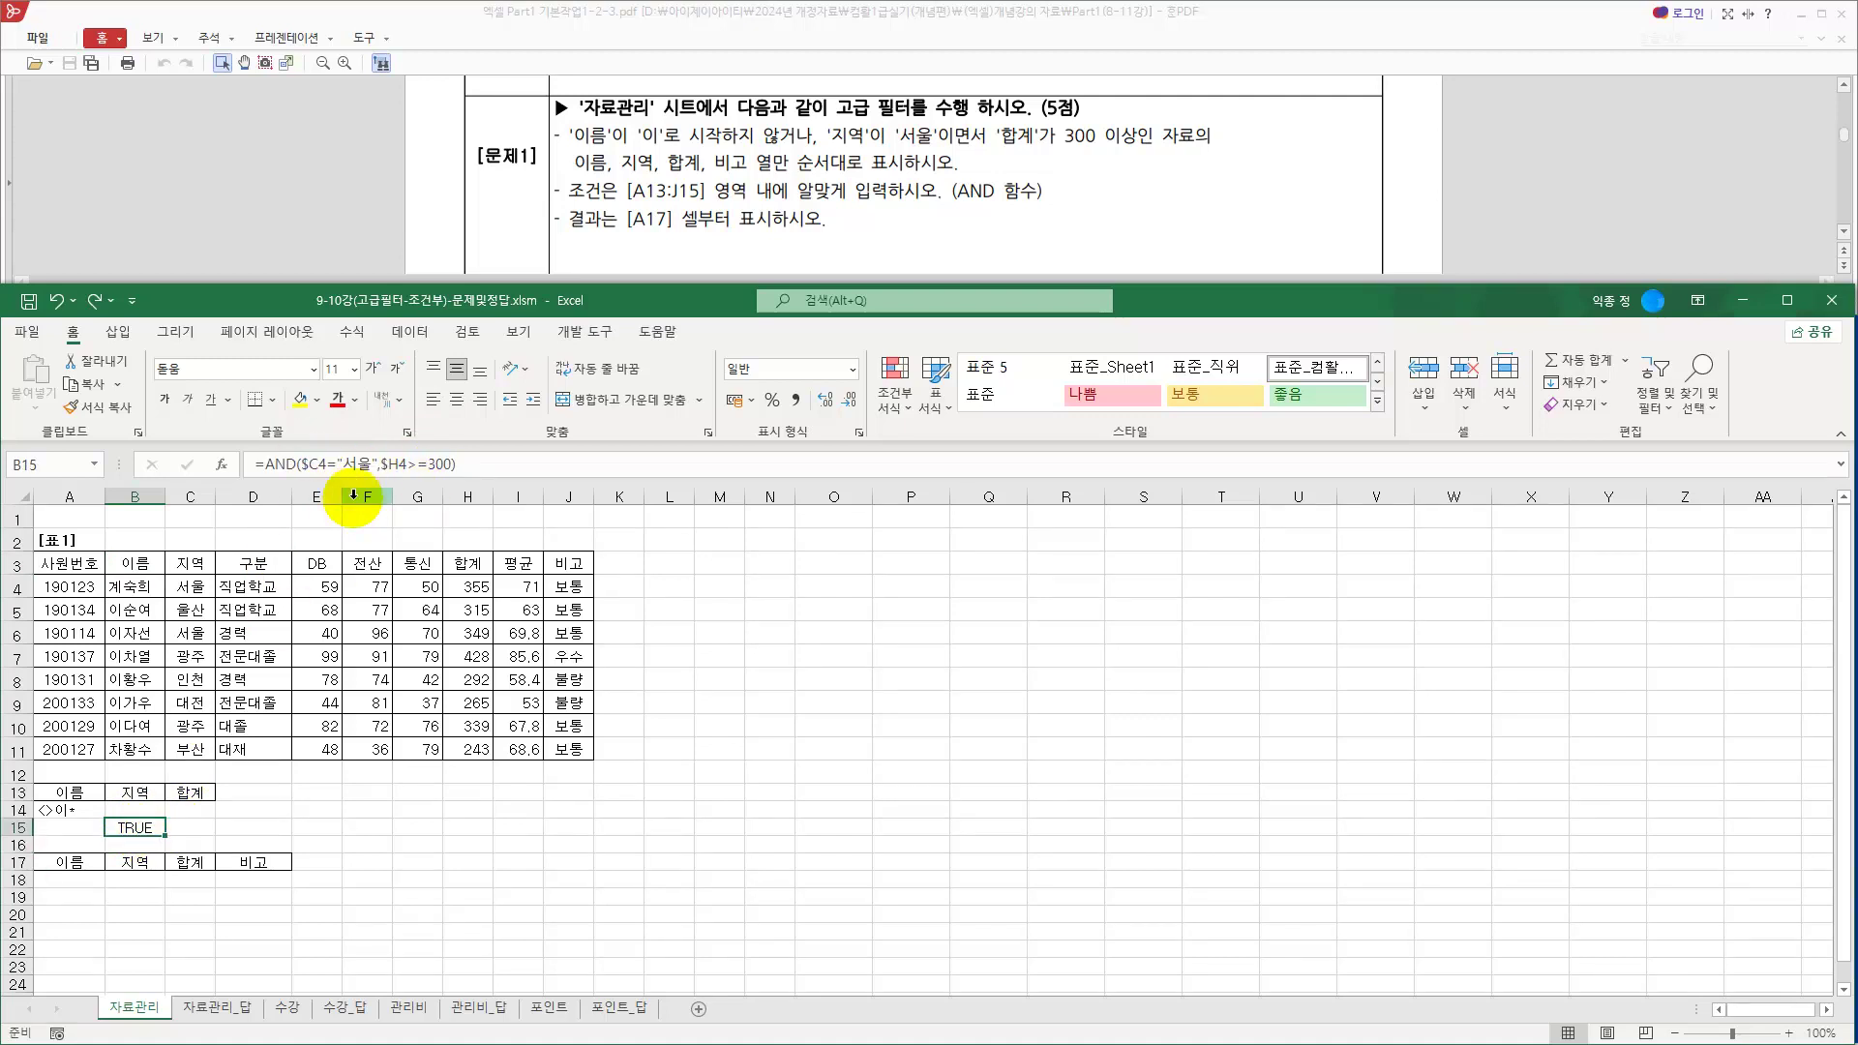
drag(135, 792, 180, 793)
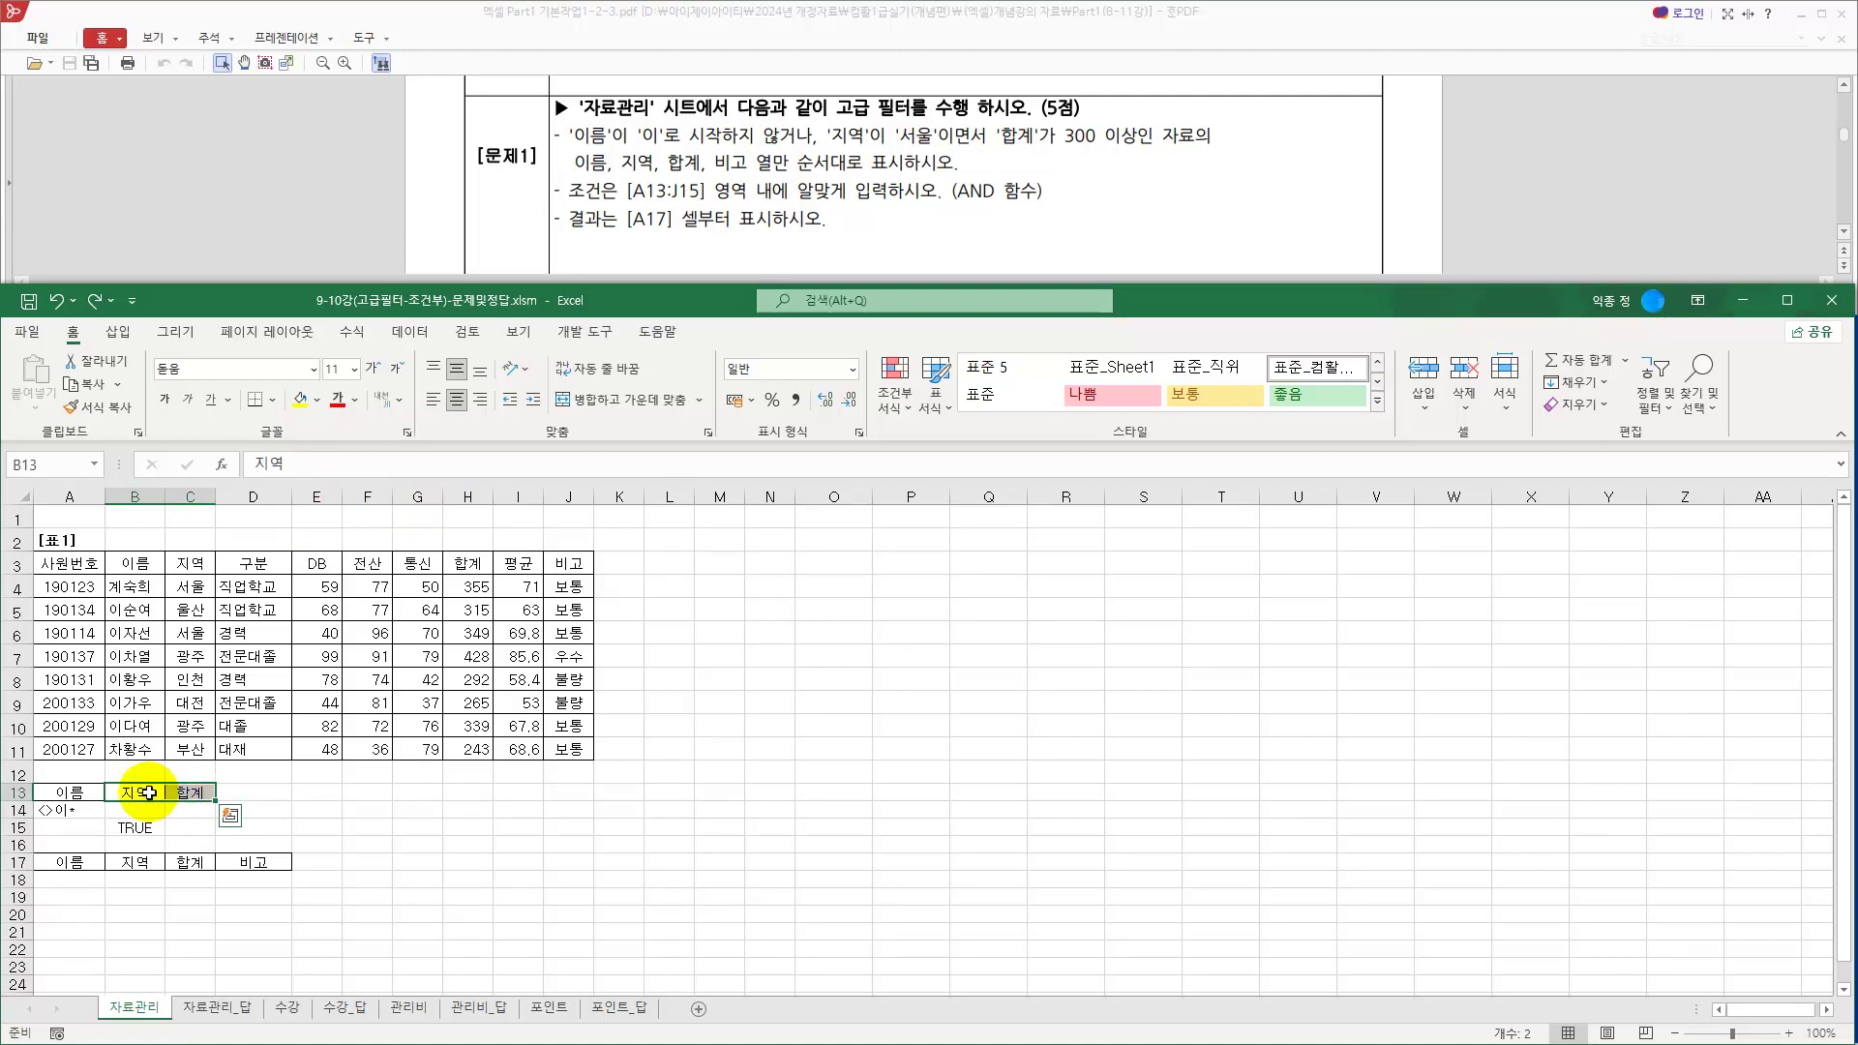
text(ㅈ)
text(건)
key(Return)
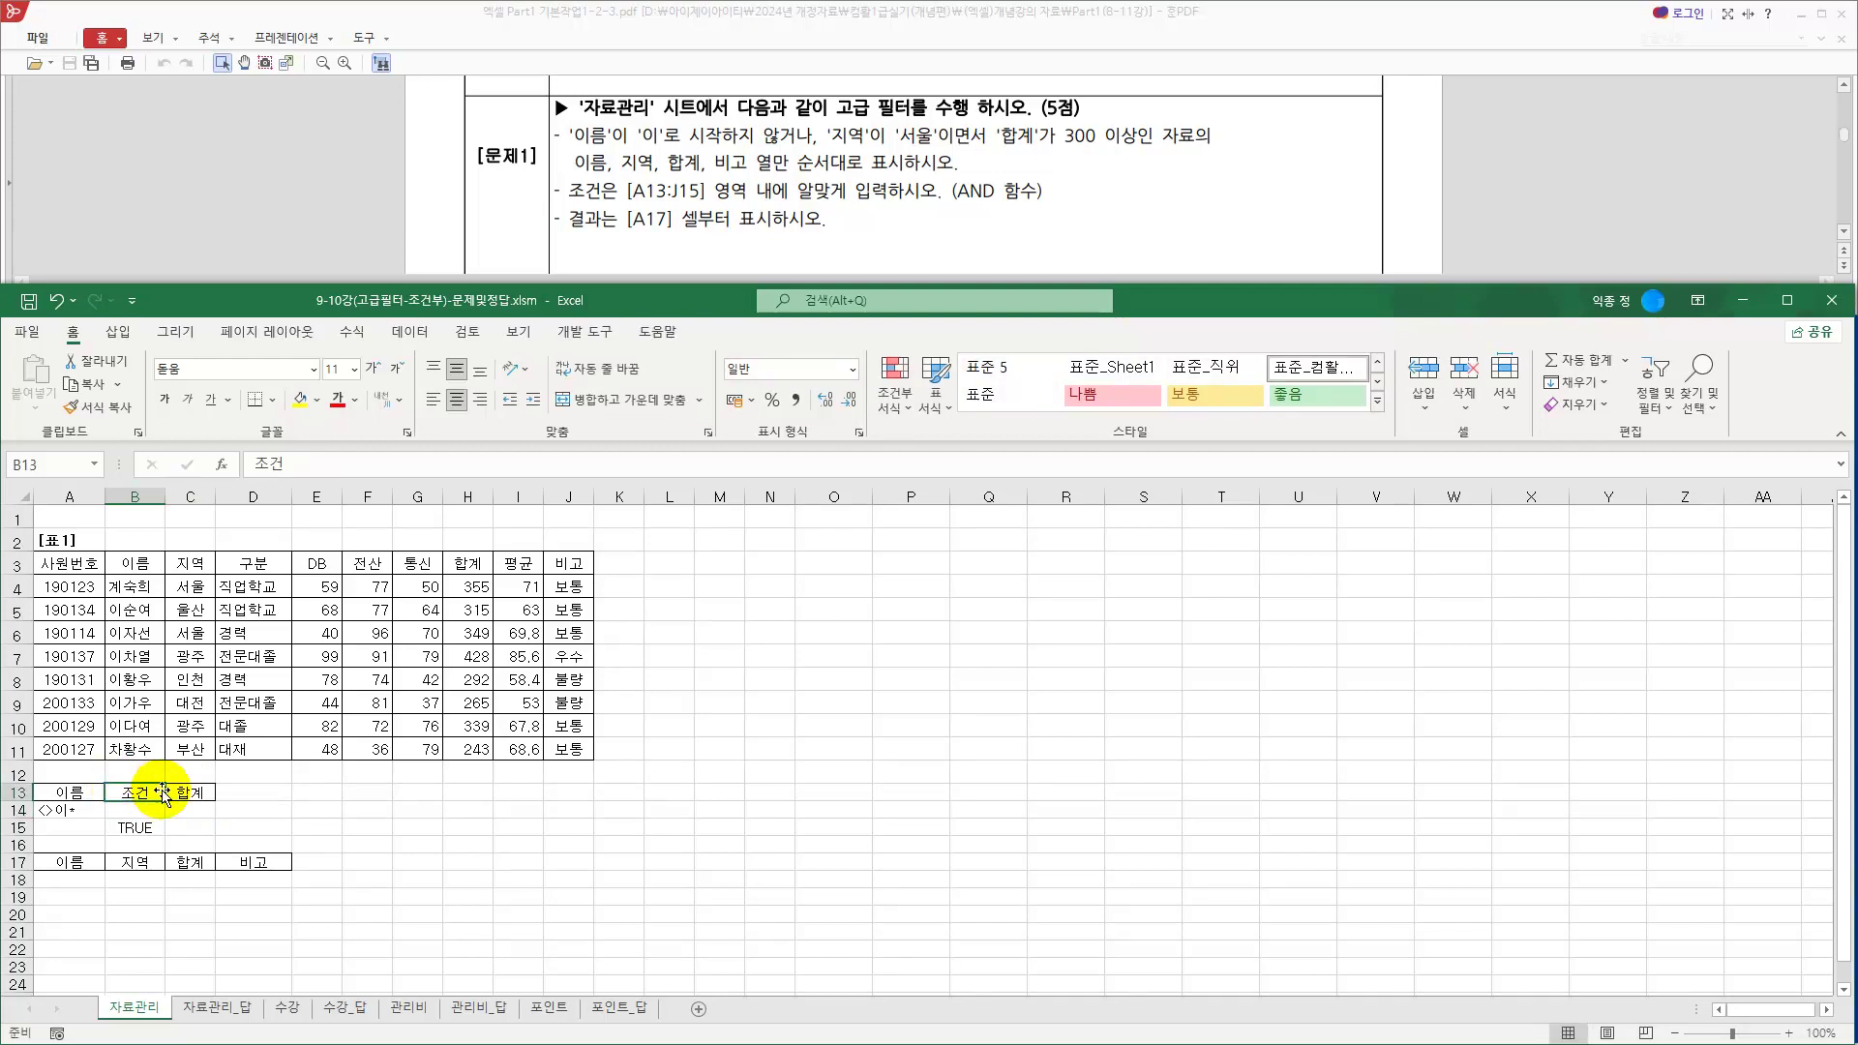
Check the table's header row A3:J3 and rename the criteria heading in B13 as 지역합계
click(192, 792)
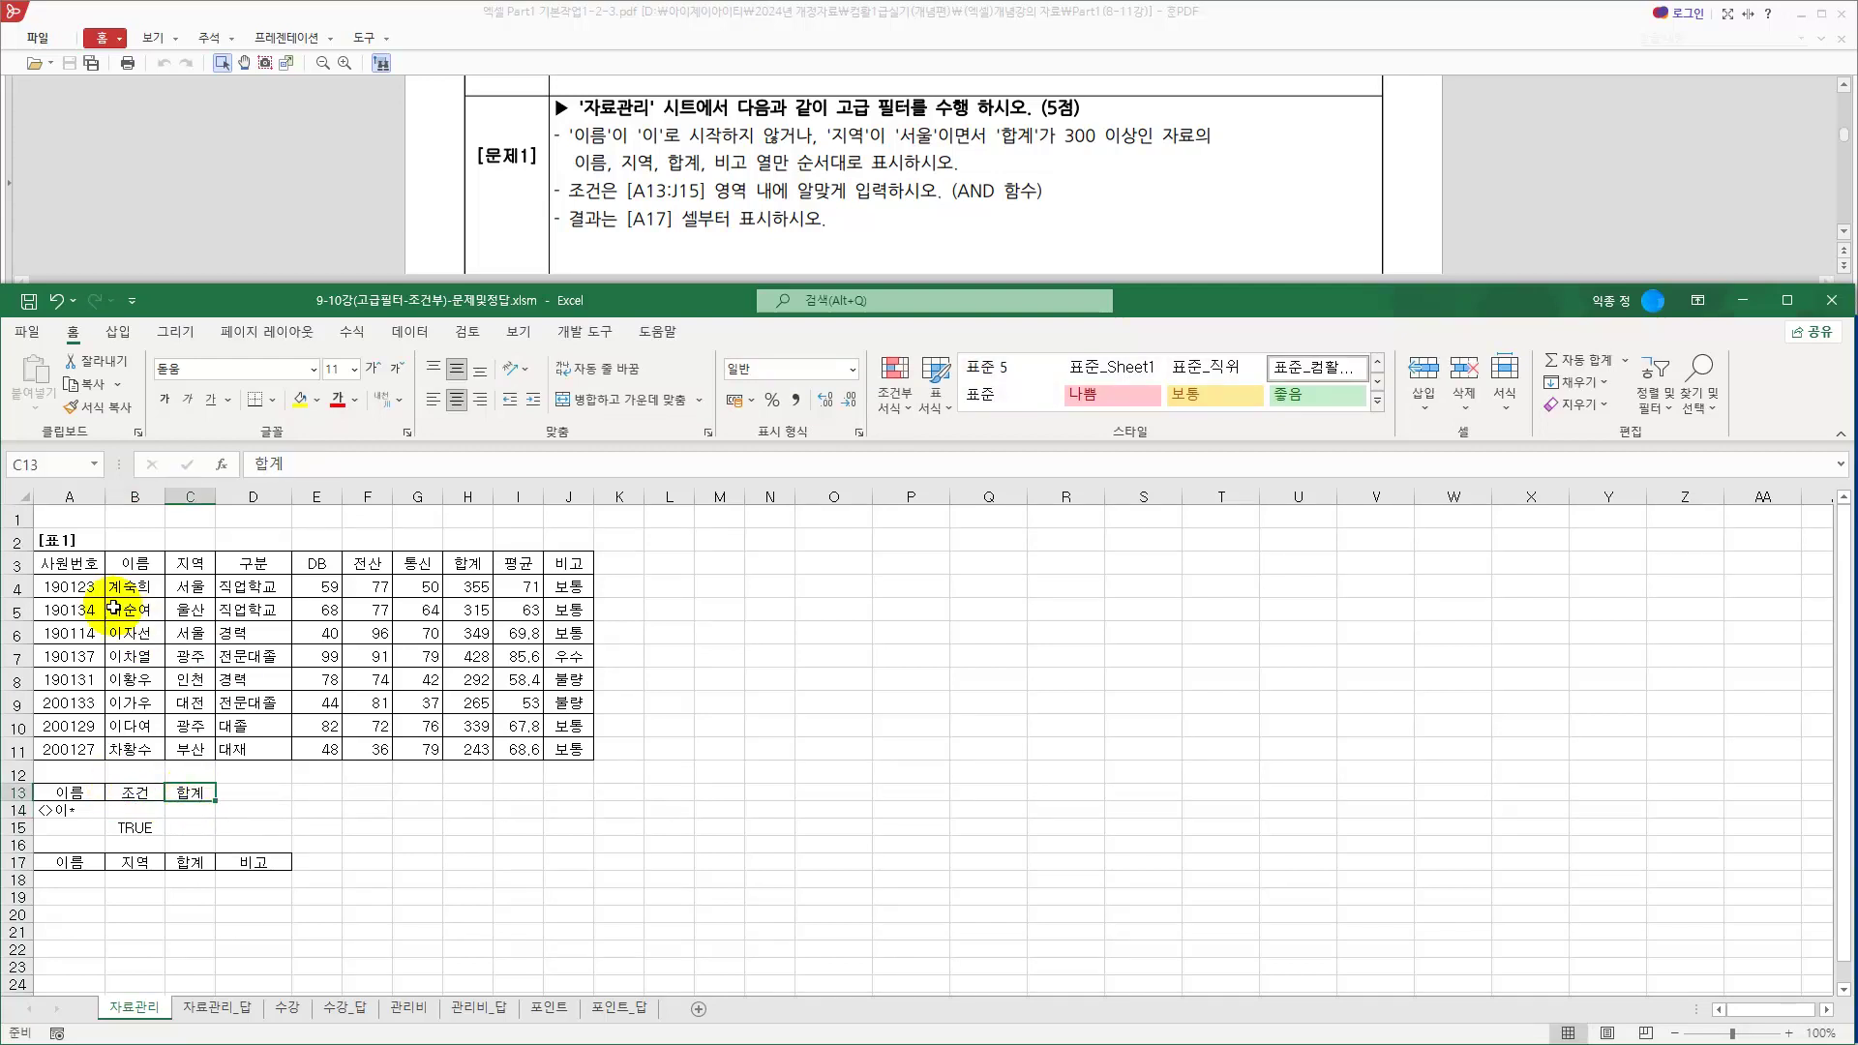
drag(83, 567, 551, 566)
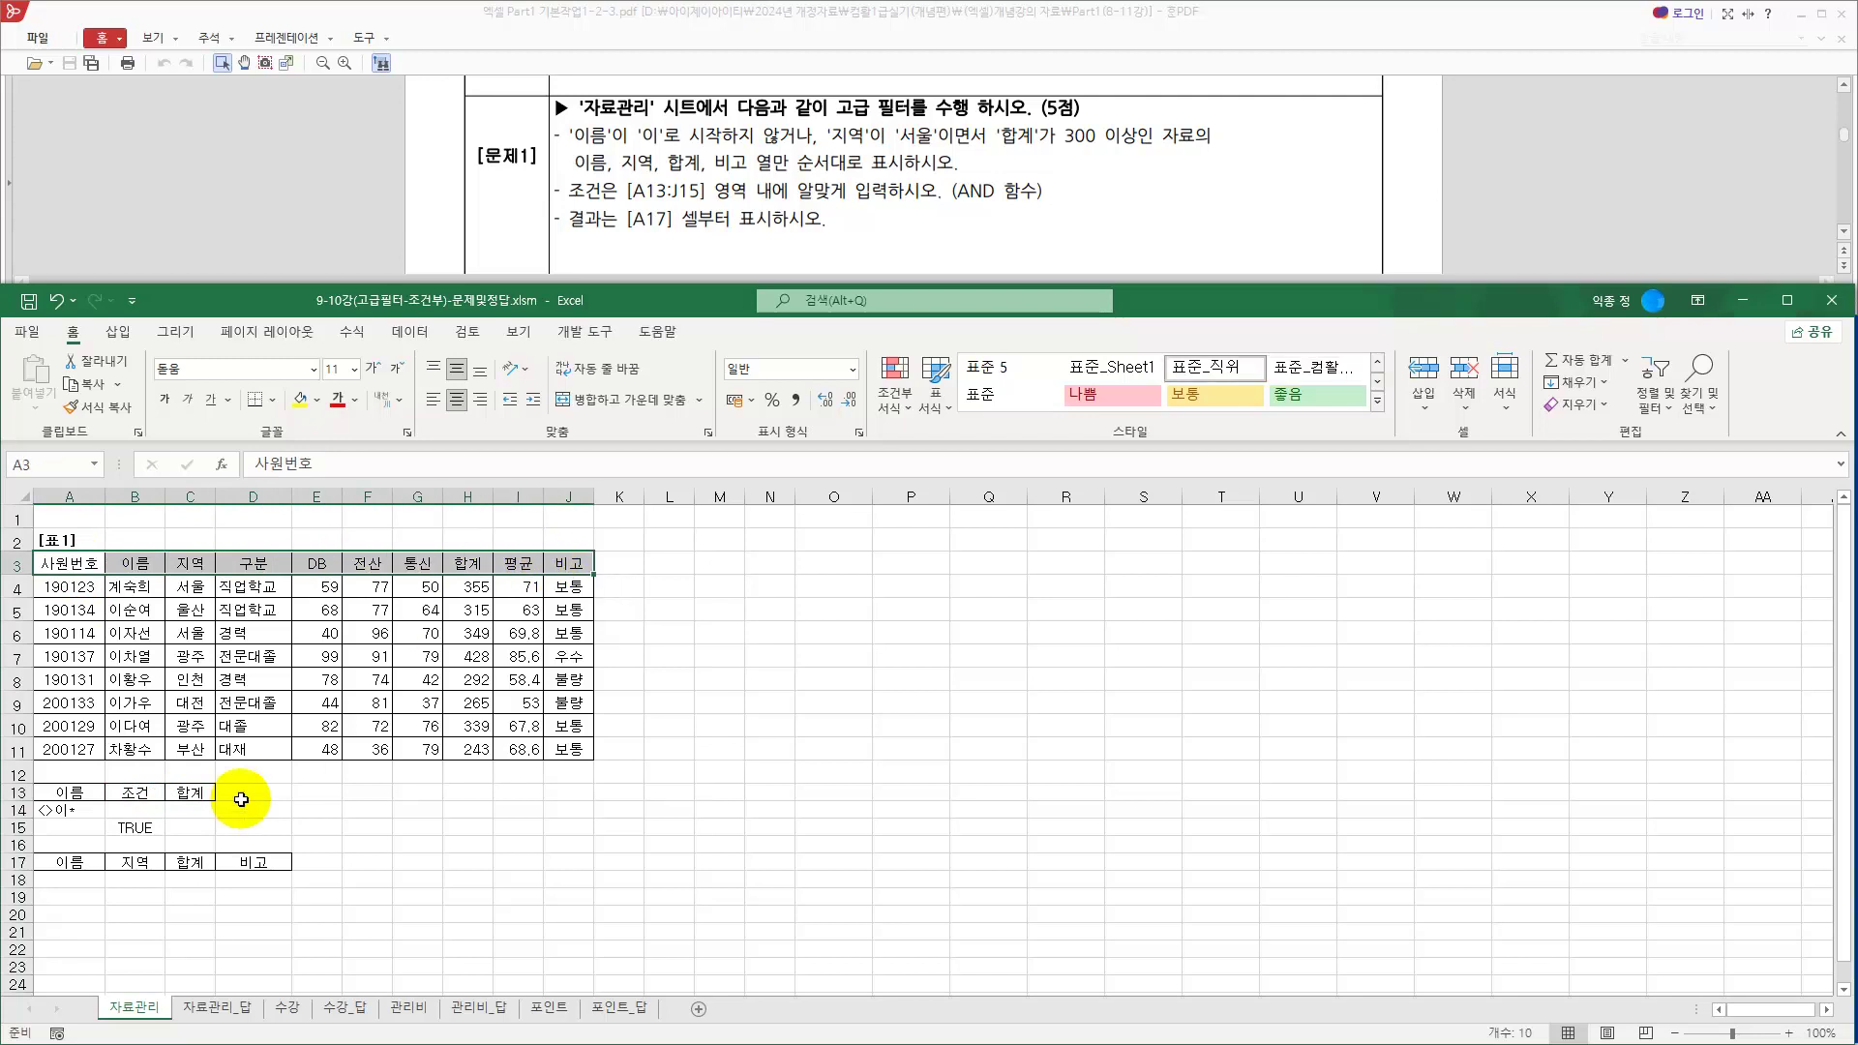
click(152, 794)
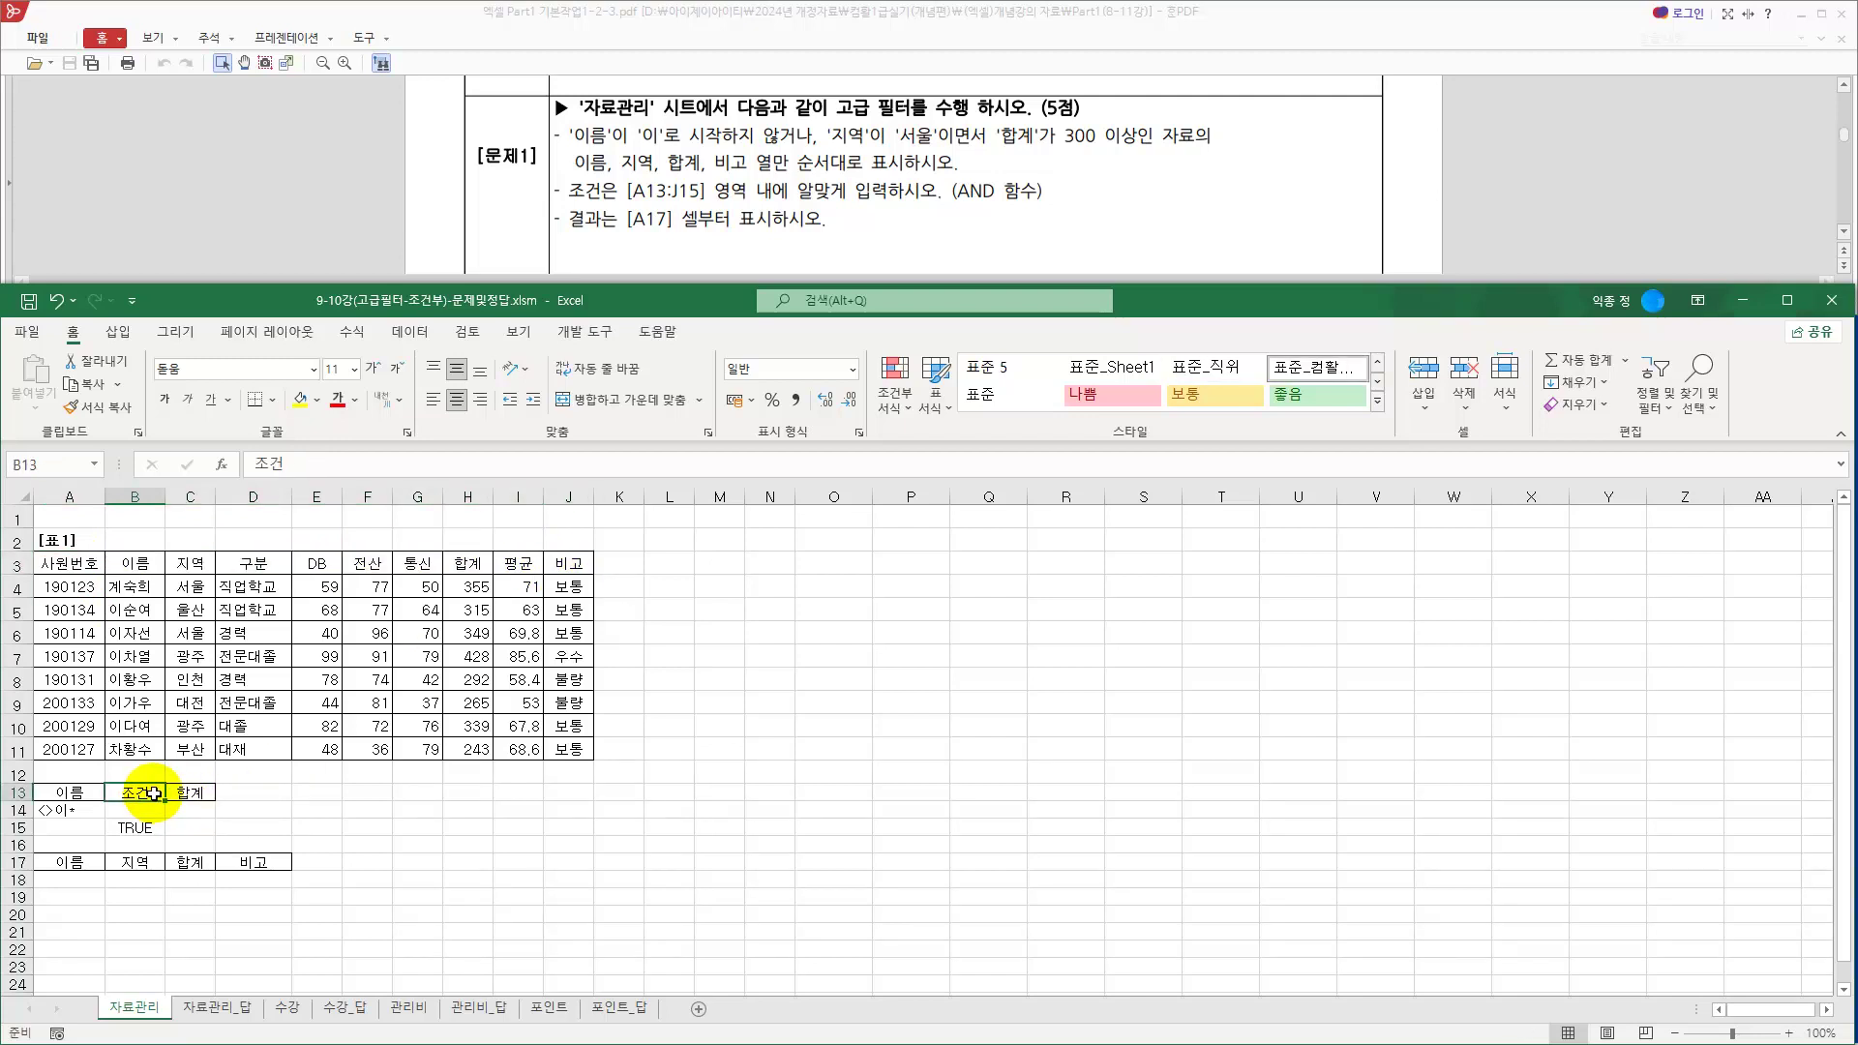
text(지역)
text(합계)
key(Return)
click(154, 794)
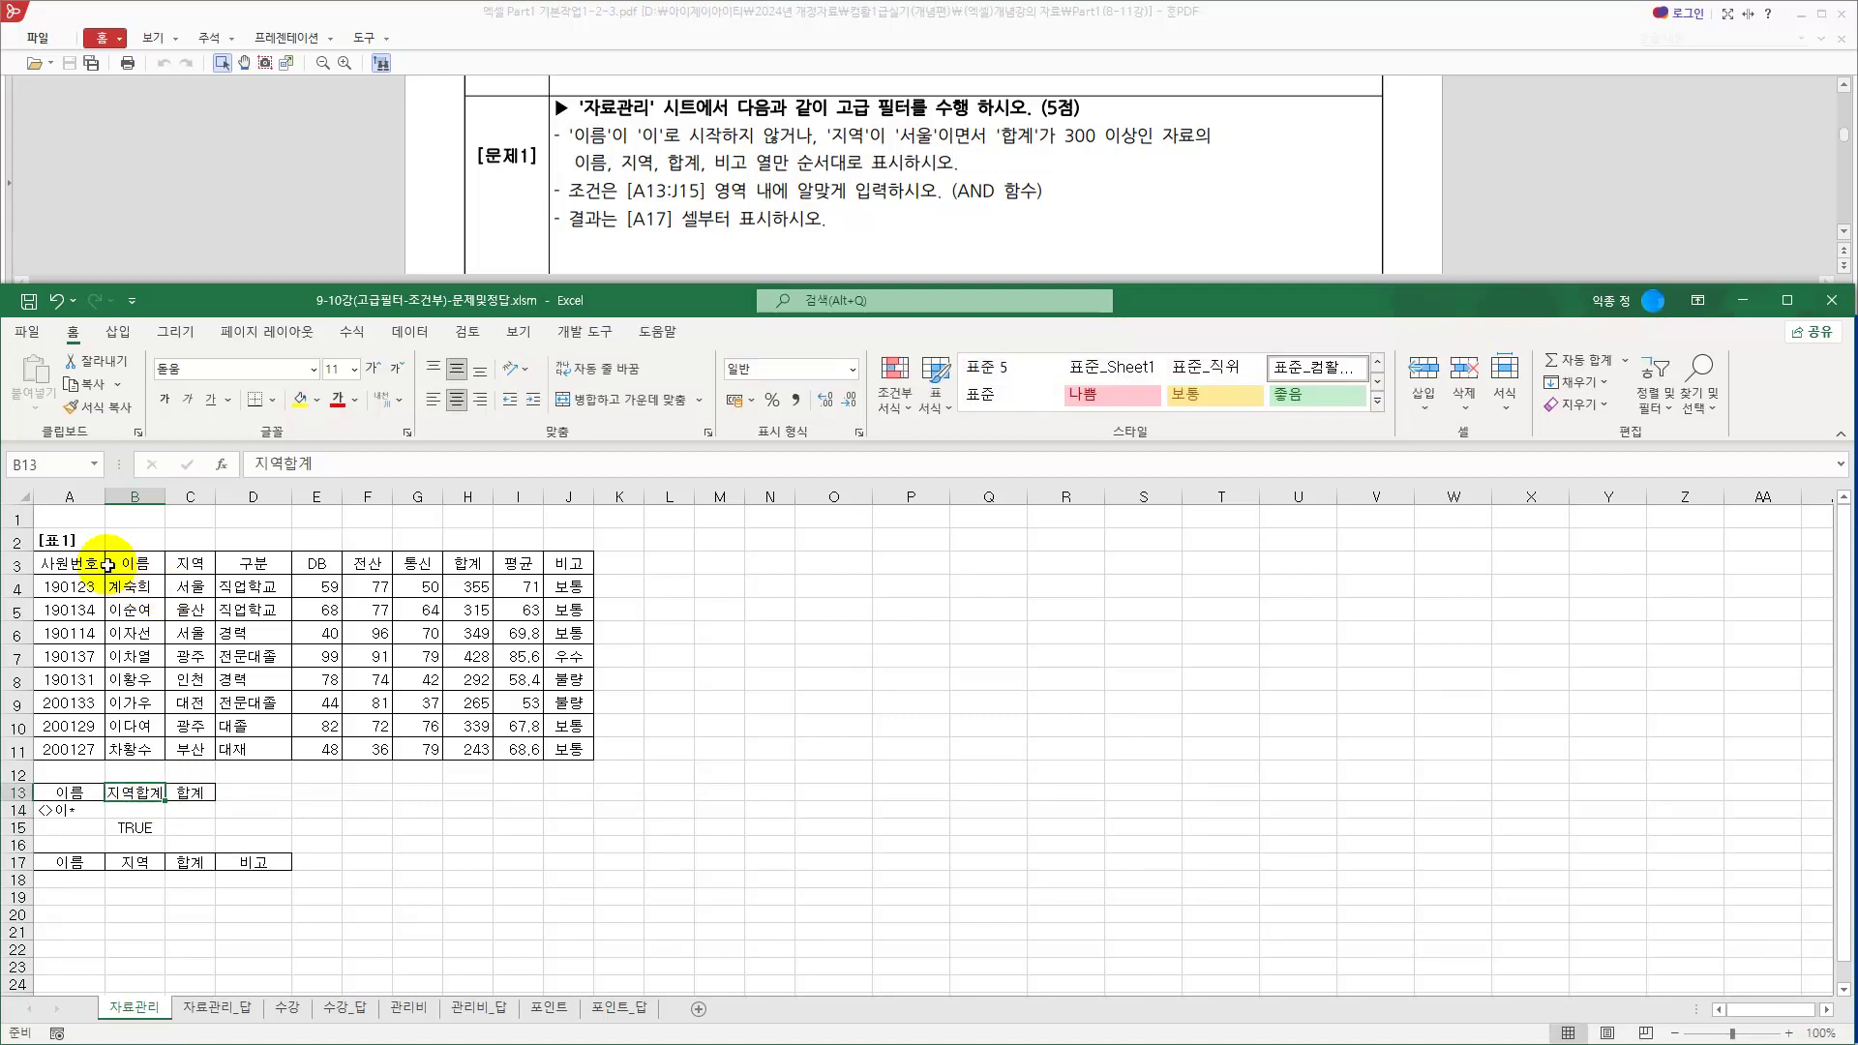
Rename the criteria heading in B13 as 조건 and clear the 합계 heading from C13
text(조거)
key(Return)
click(184, 791)
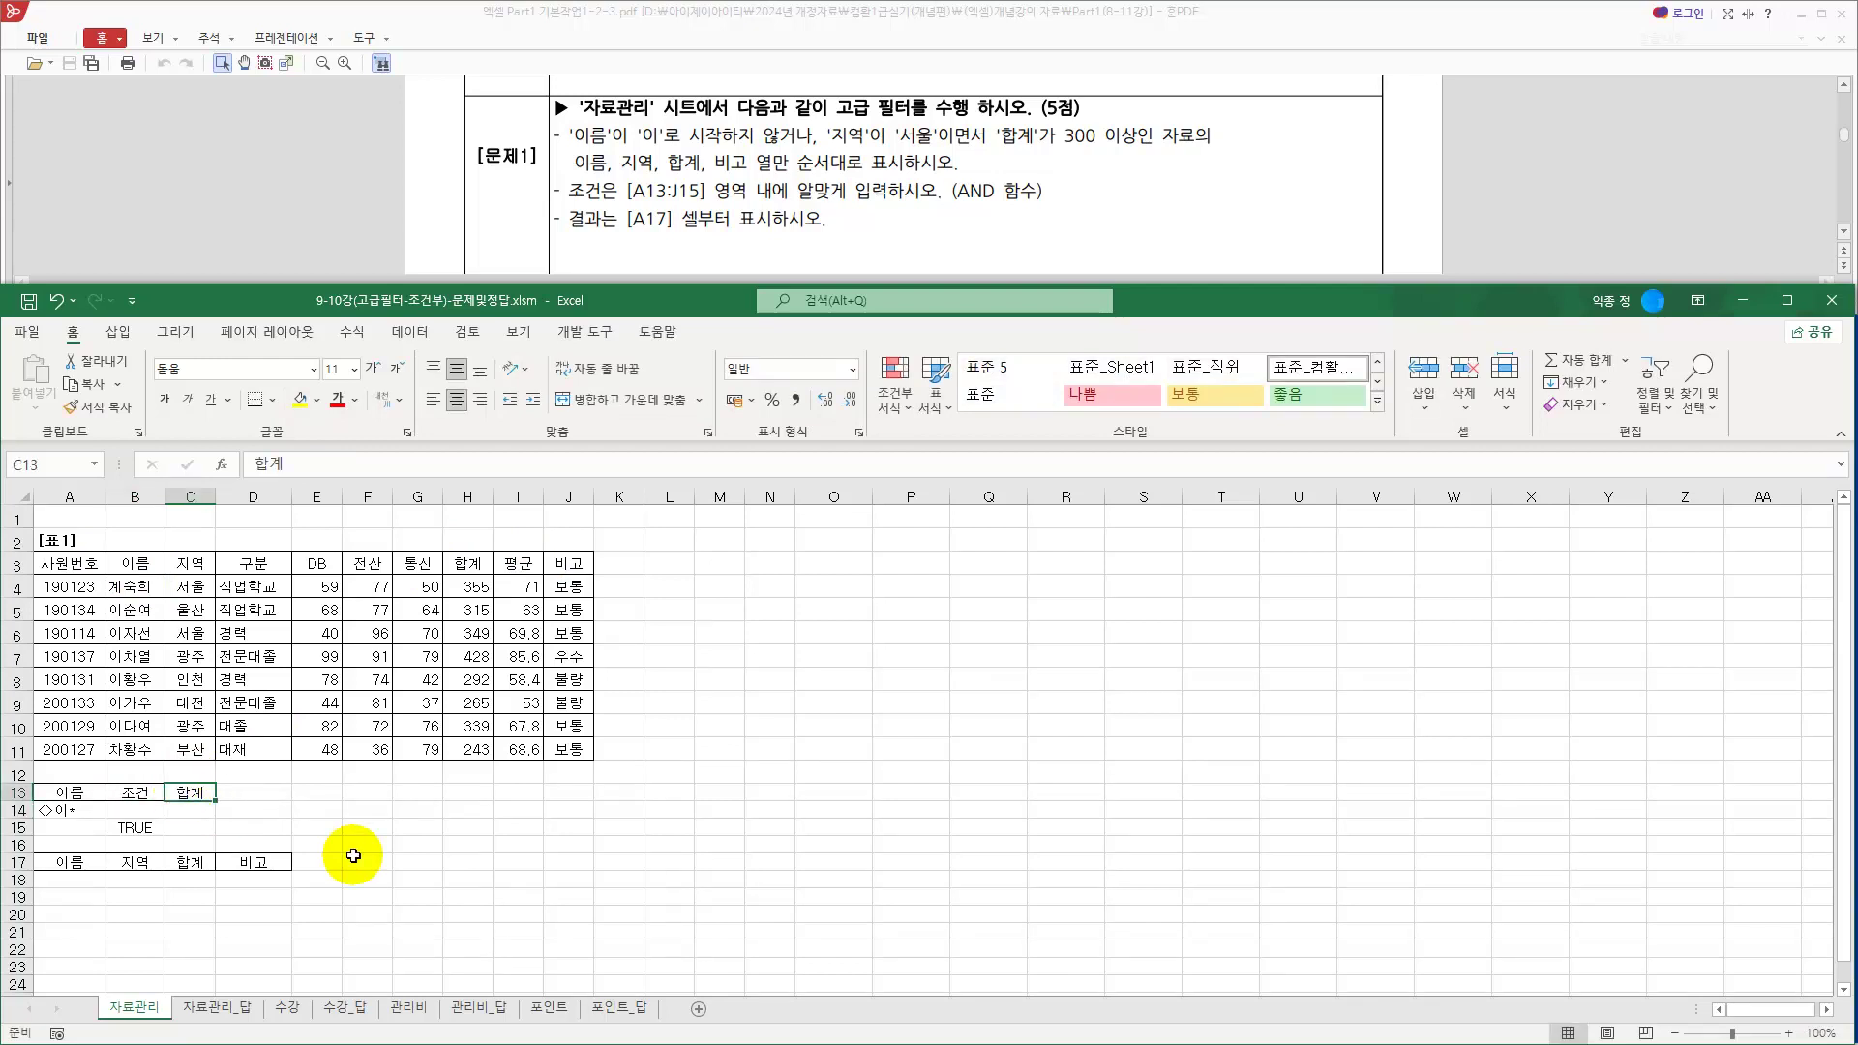
click(261, 829)
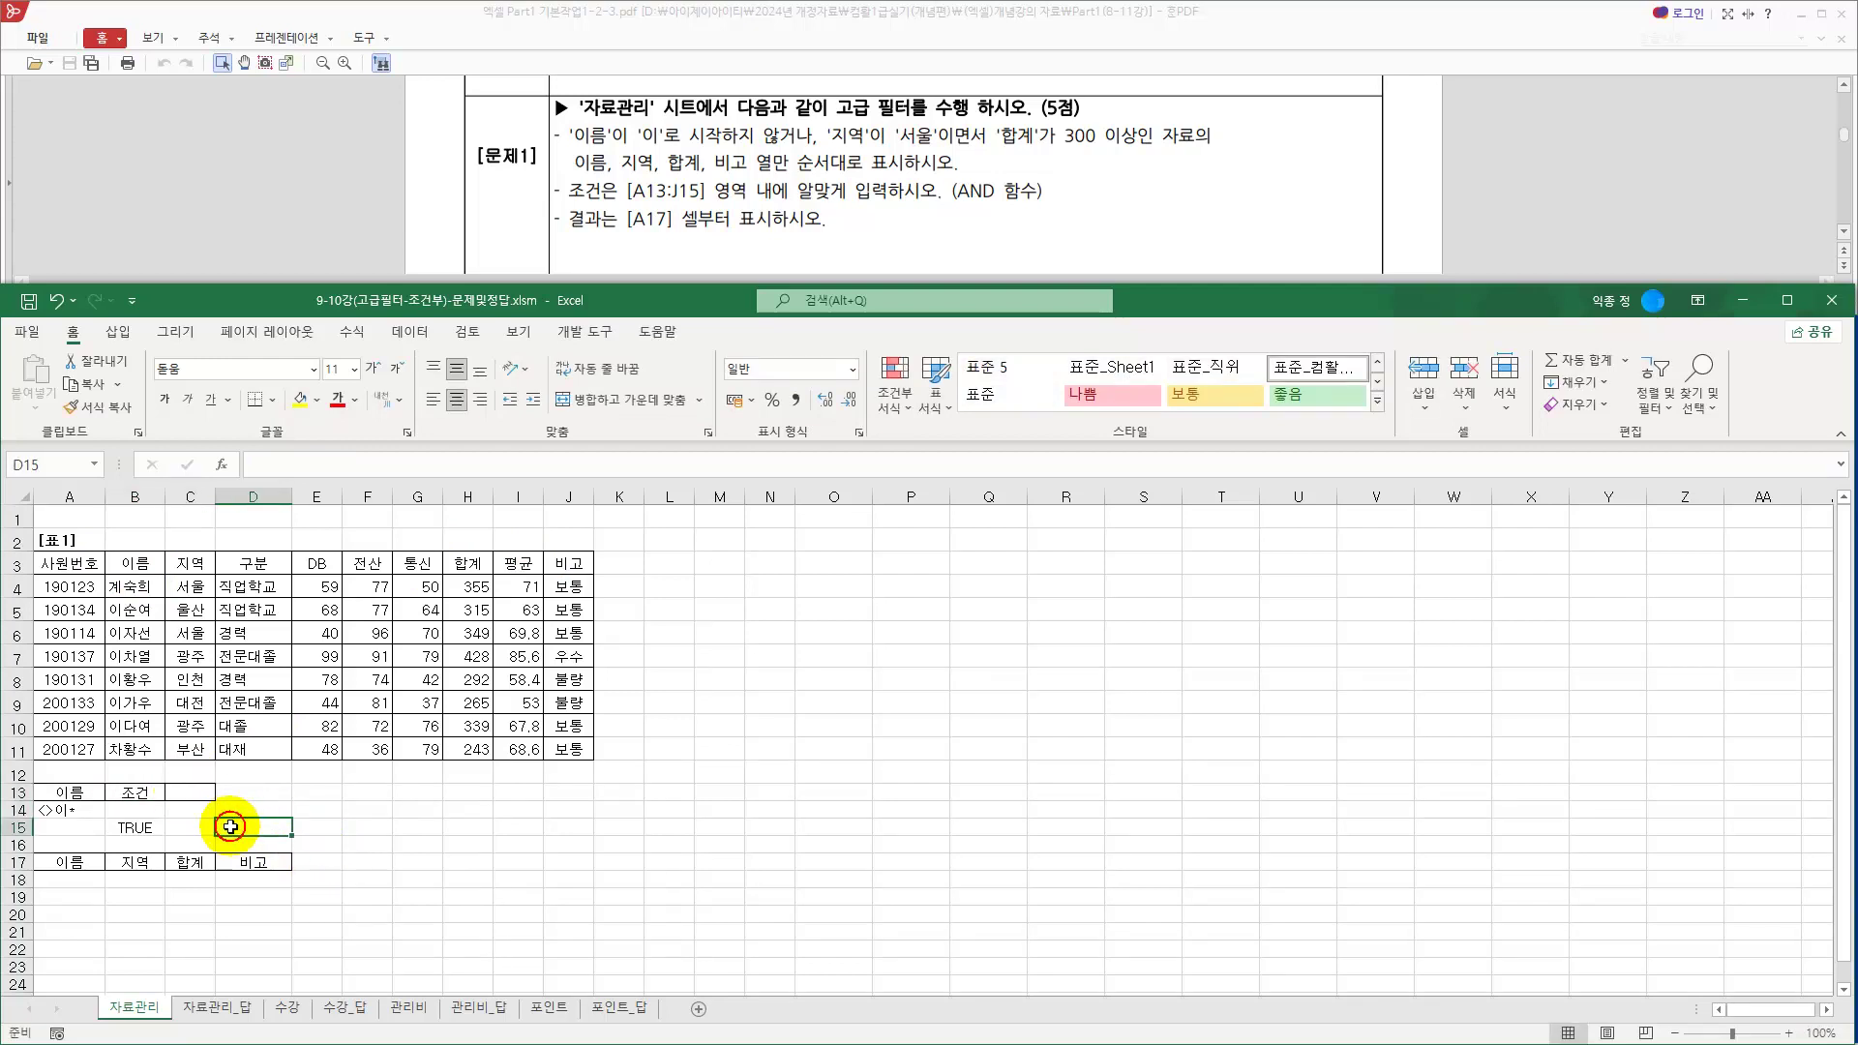
Remove all borders from C13 and from the criteria headings in A13:B13
click(188, 793)
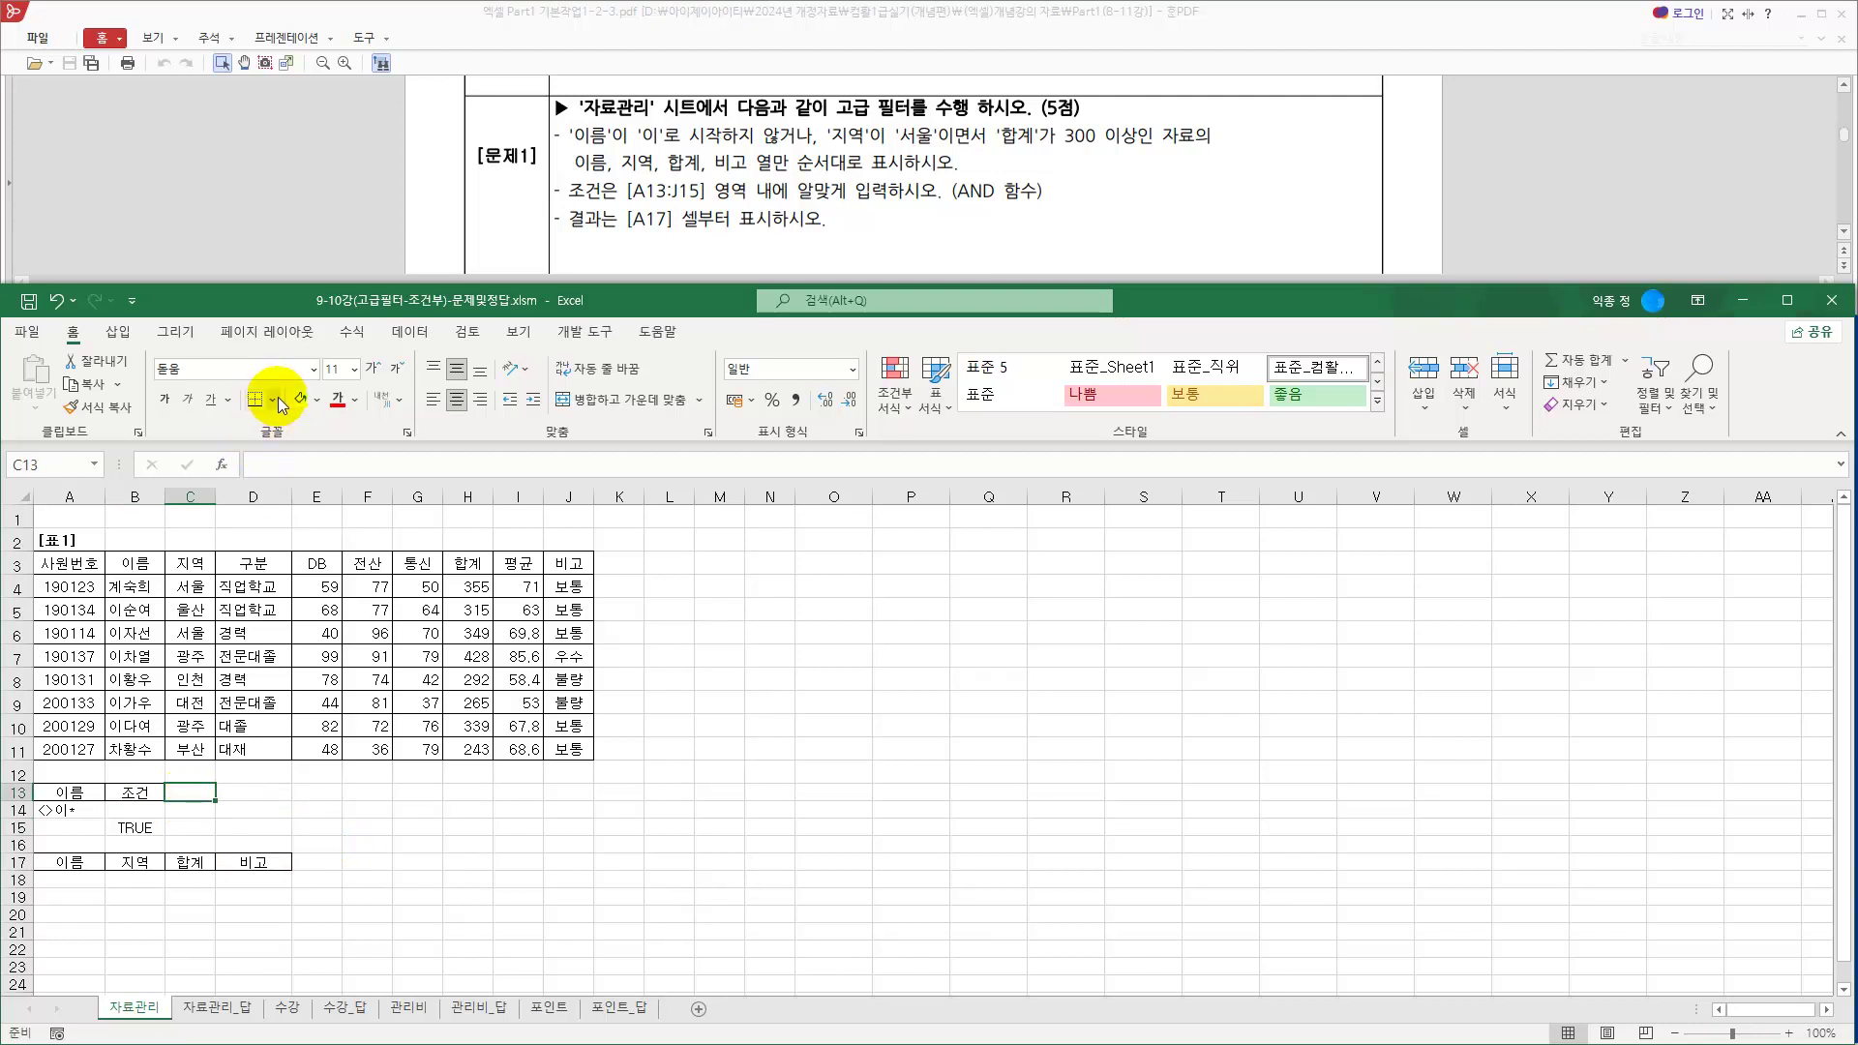
click(275, 401)
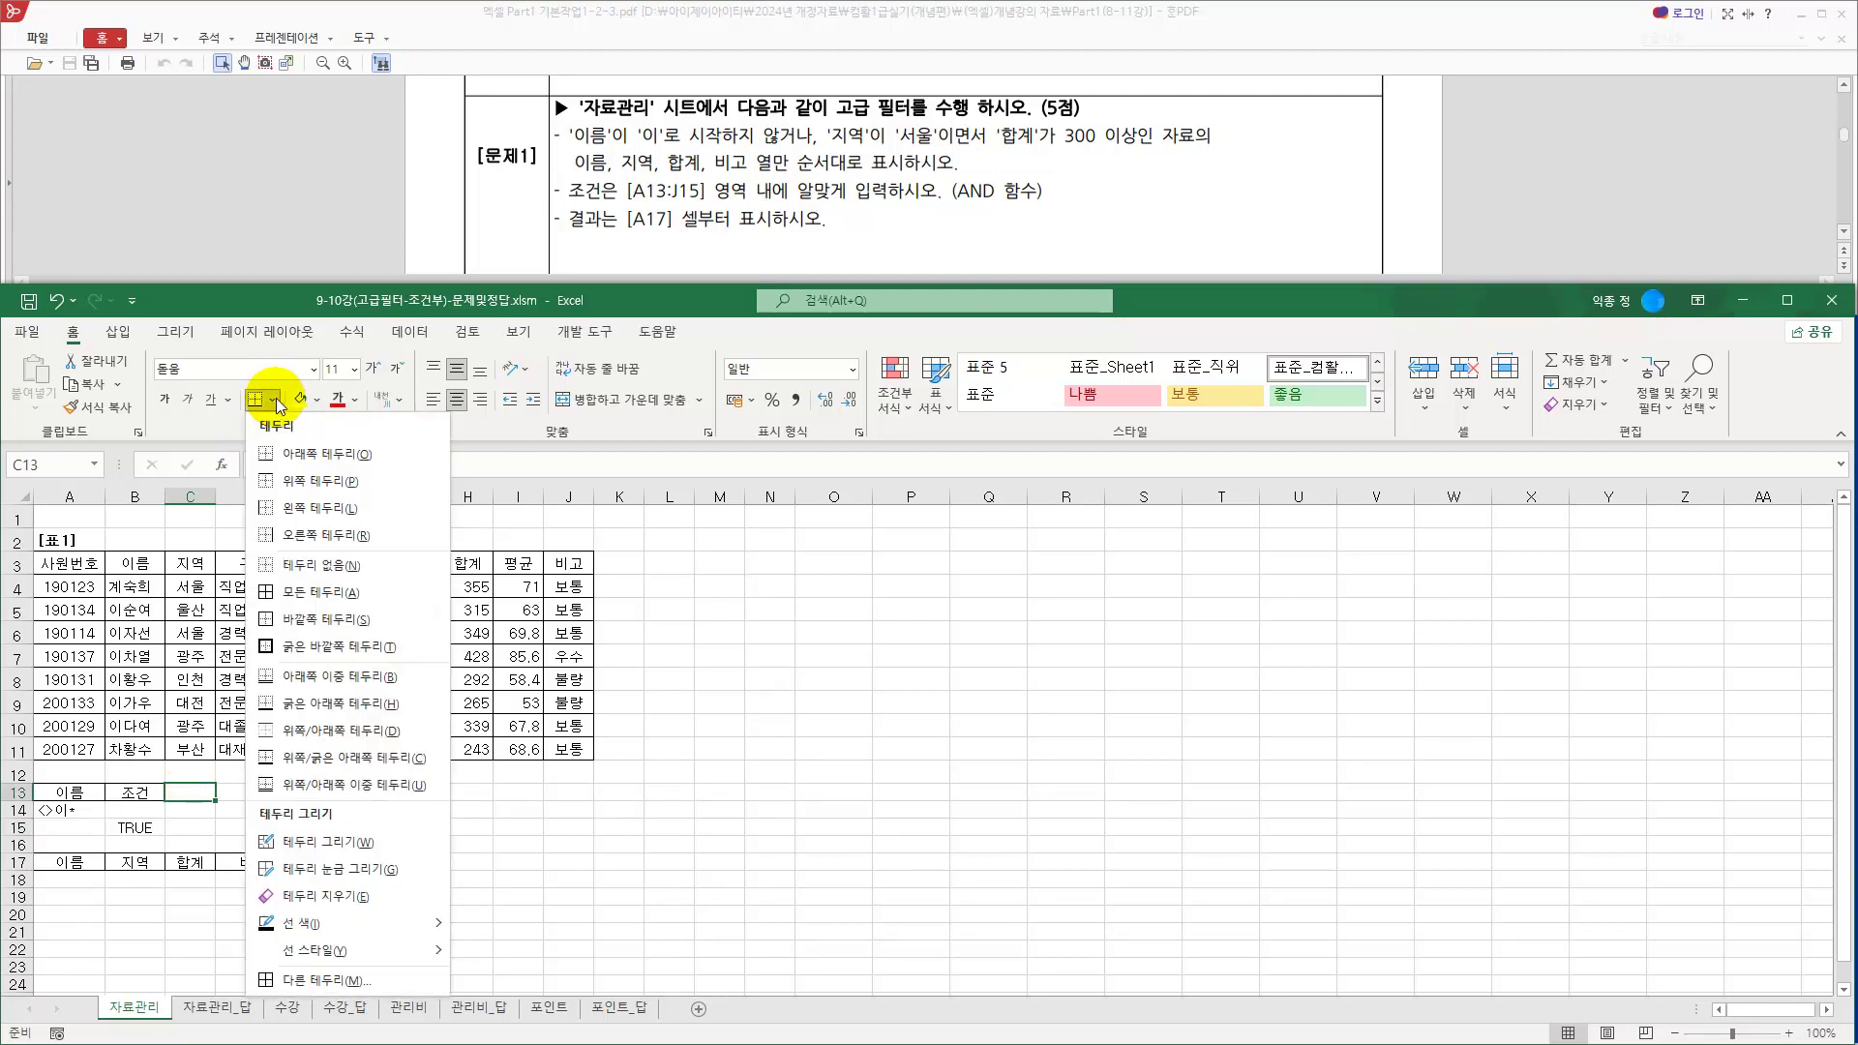
click(276, 577)
click(308, 809)
drag(67, 793, 136, 794)
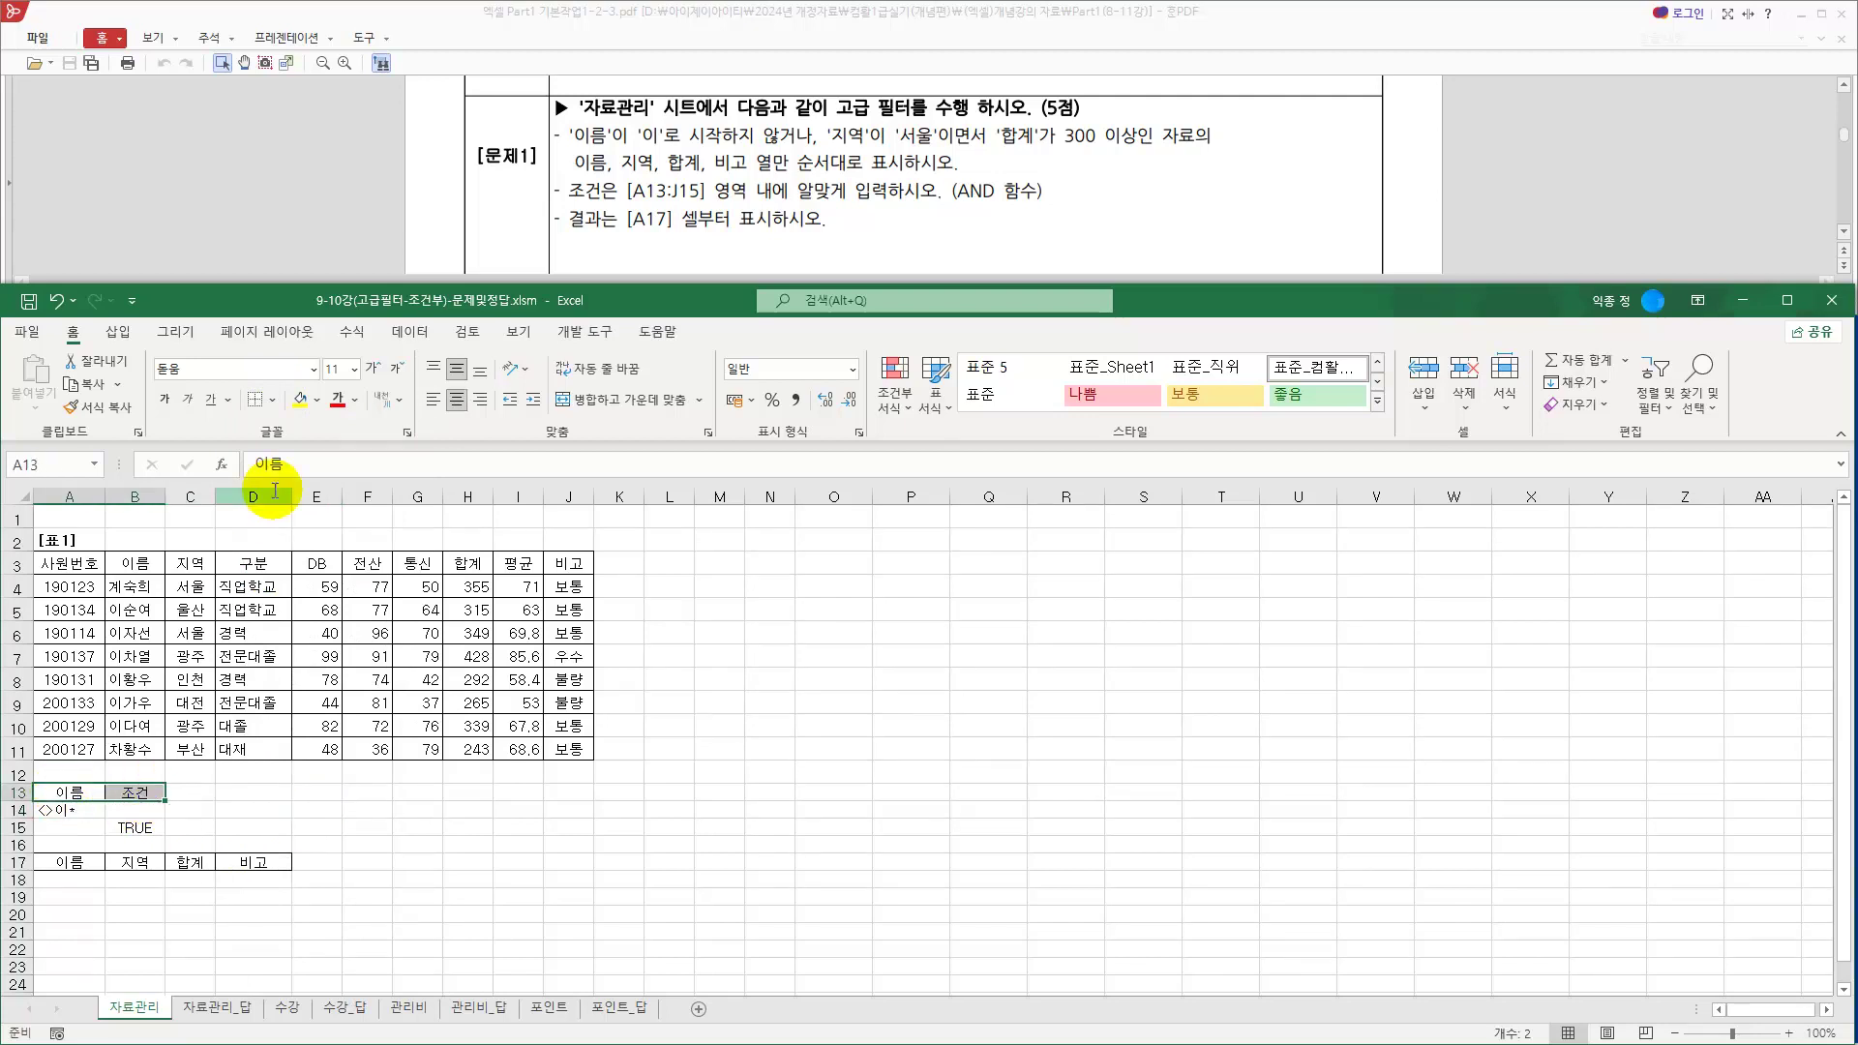
click(253, 400)
click(306, 809)
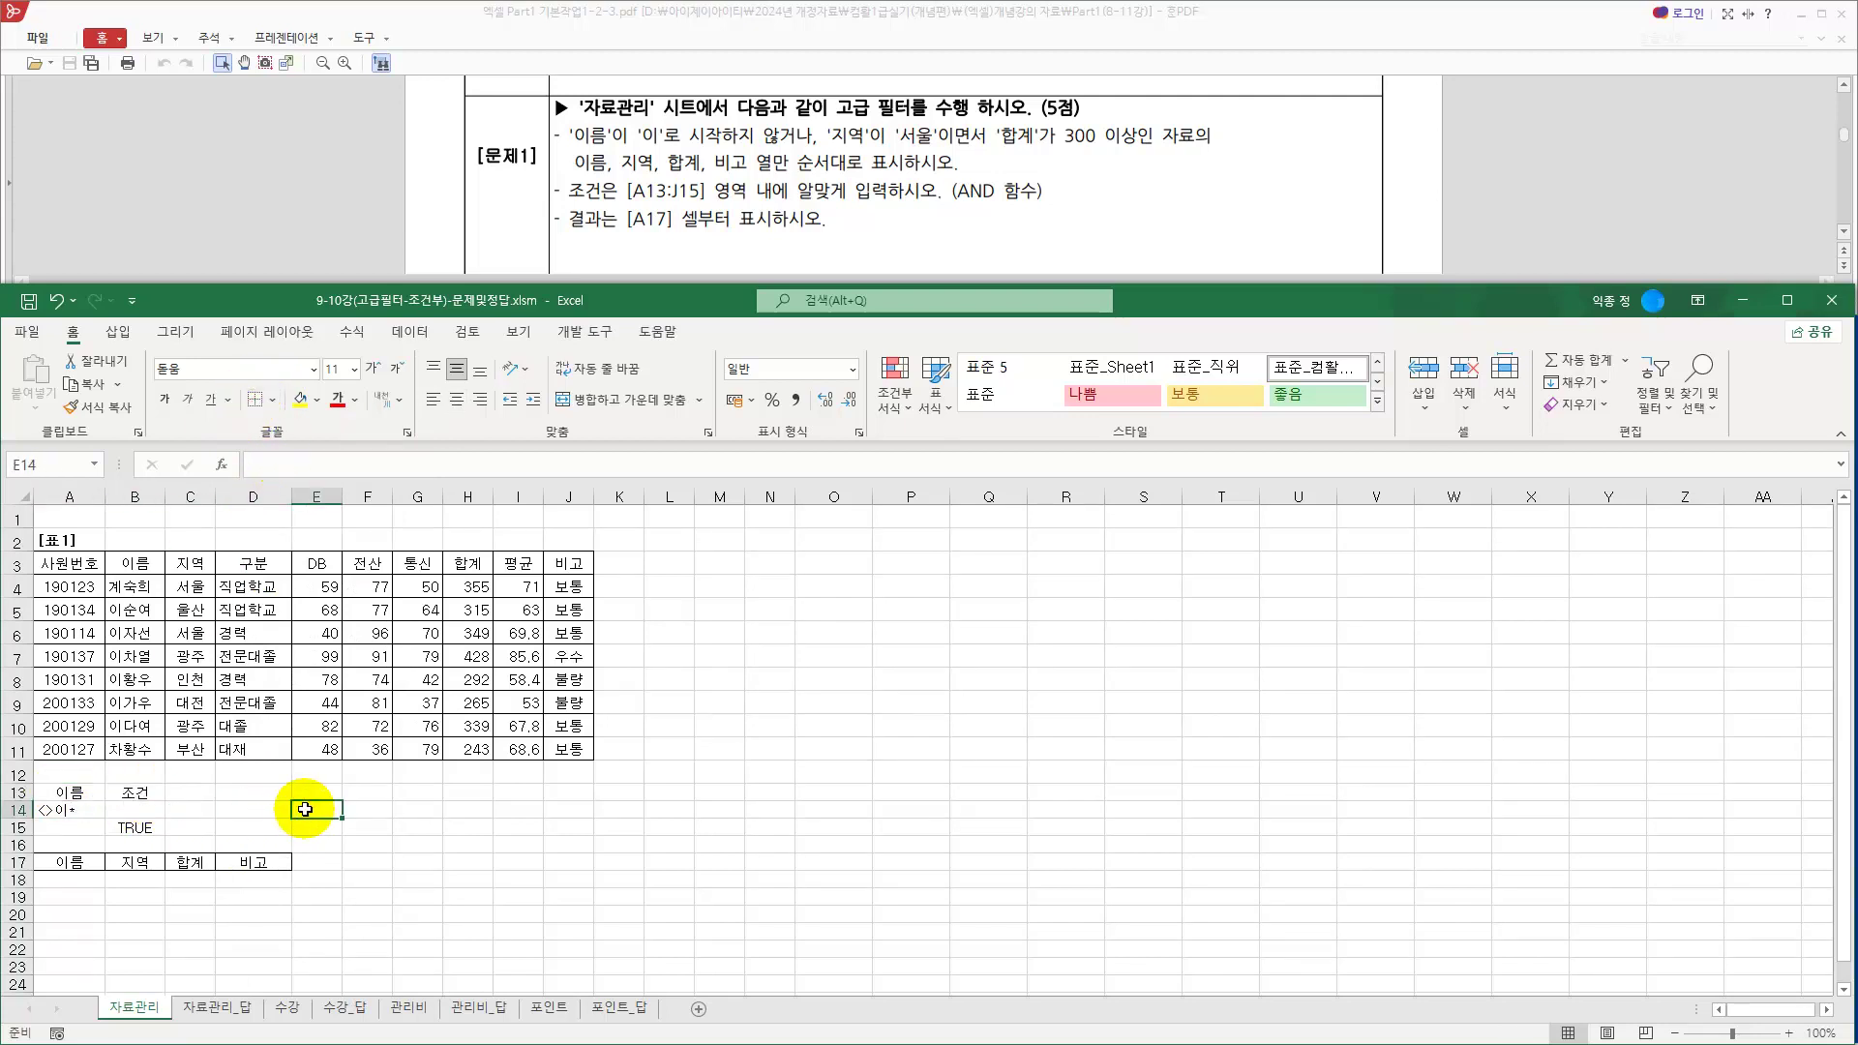
Start an advanced filter from inside the table and set its list range to A3:J11, including the header row
click(308, 679)
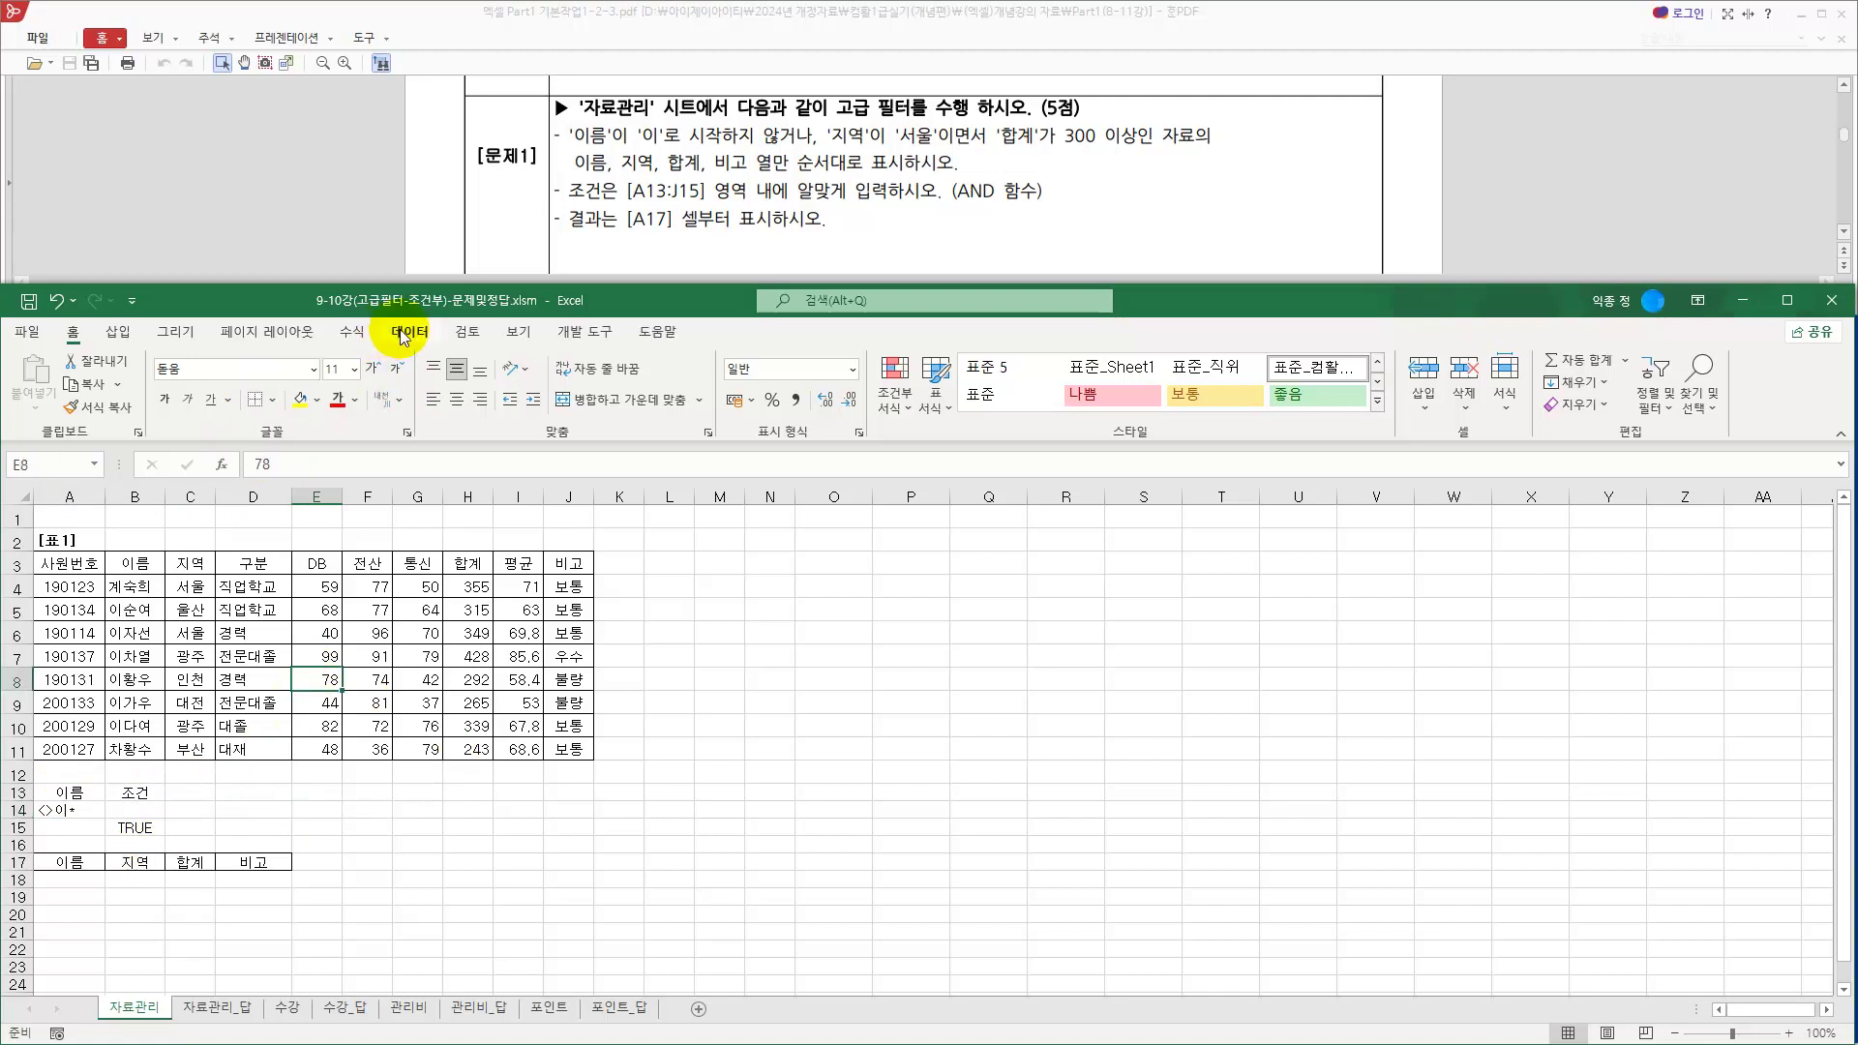
click(186, 648)
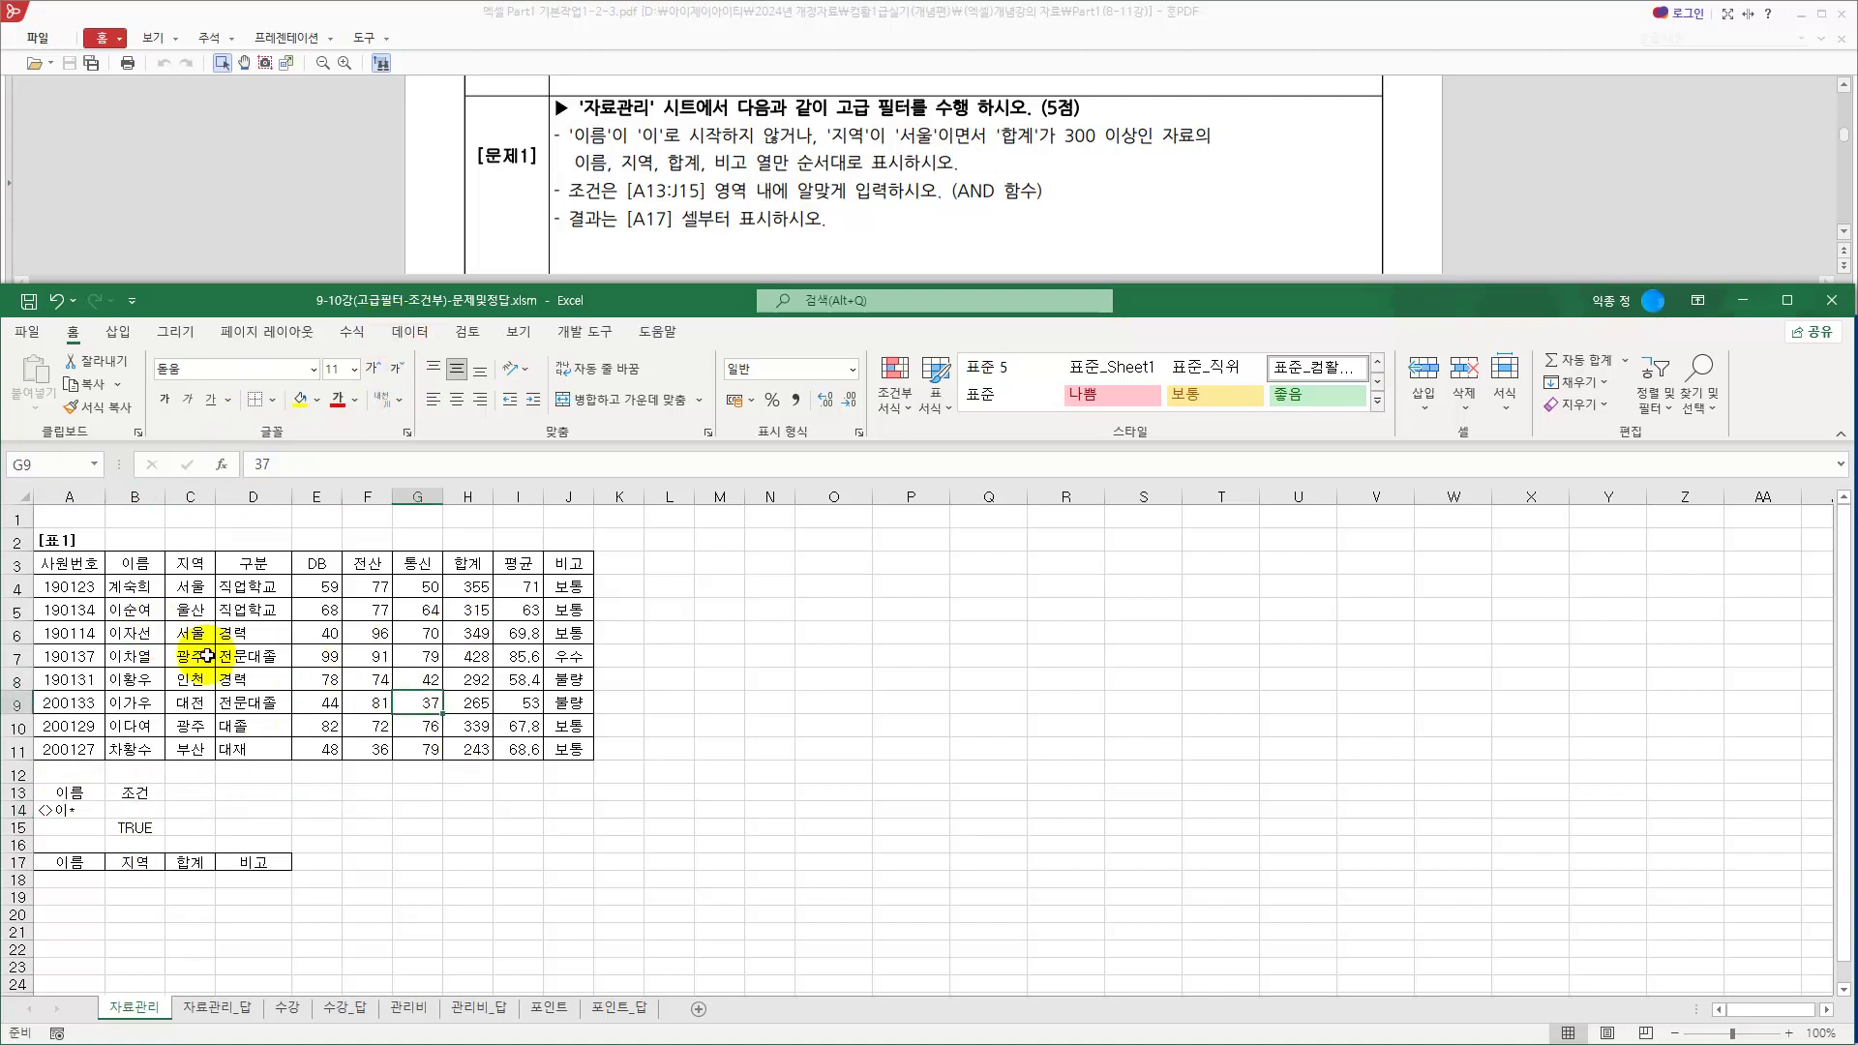
click(410, 331)
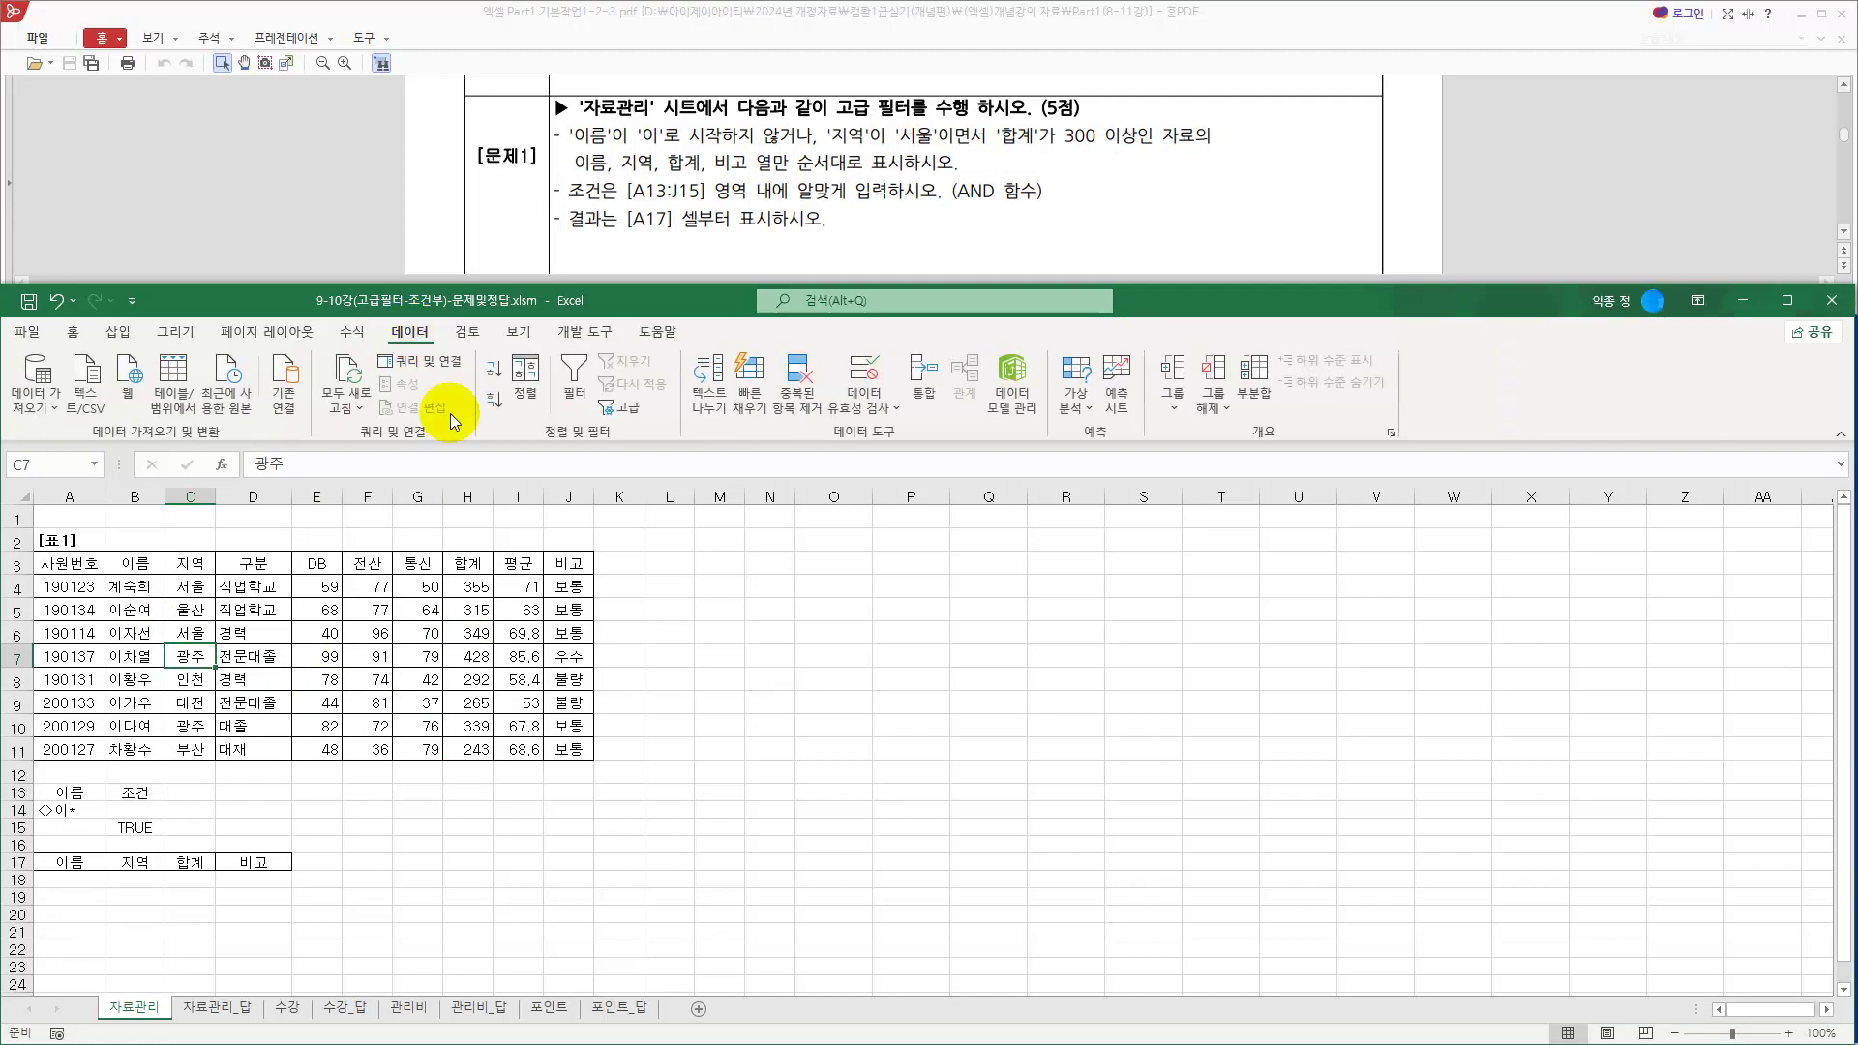
click(623, 410)
click(1089, 608)
drag(1089, 609, 962, 610)
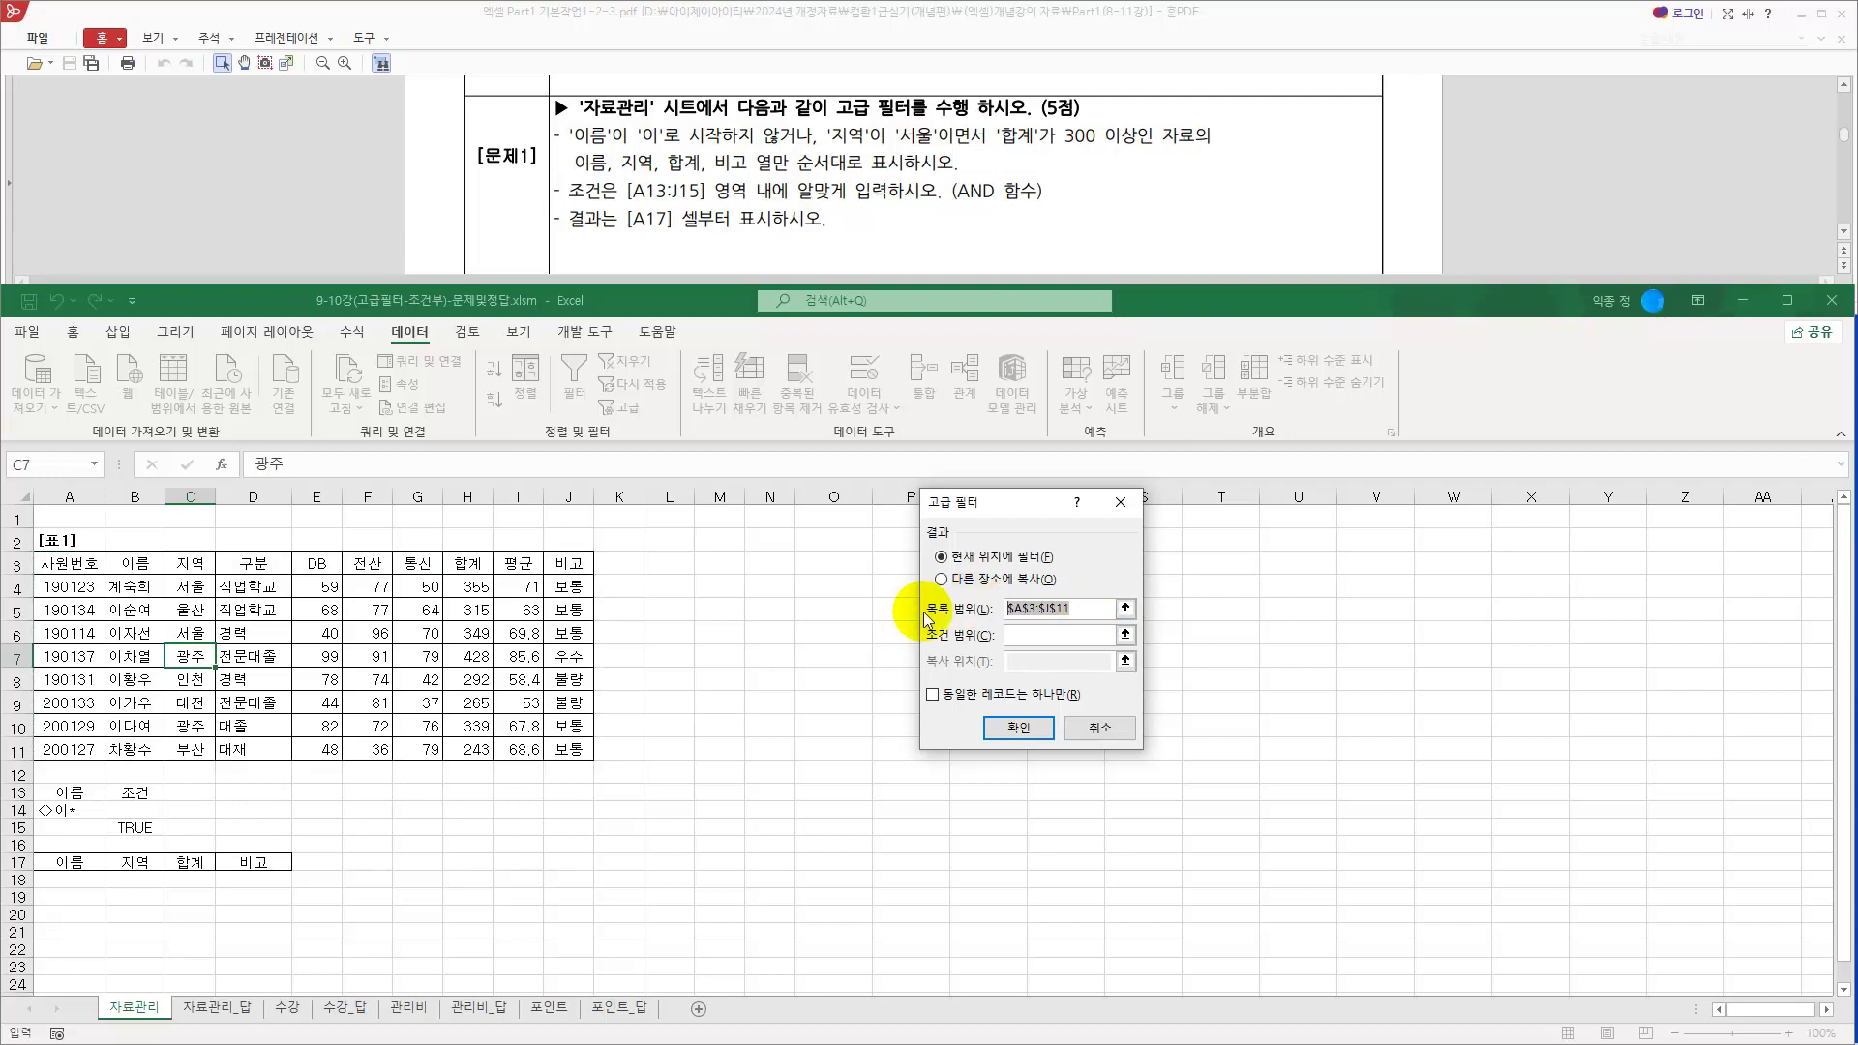
drag(67, 586, 567, 749)
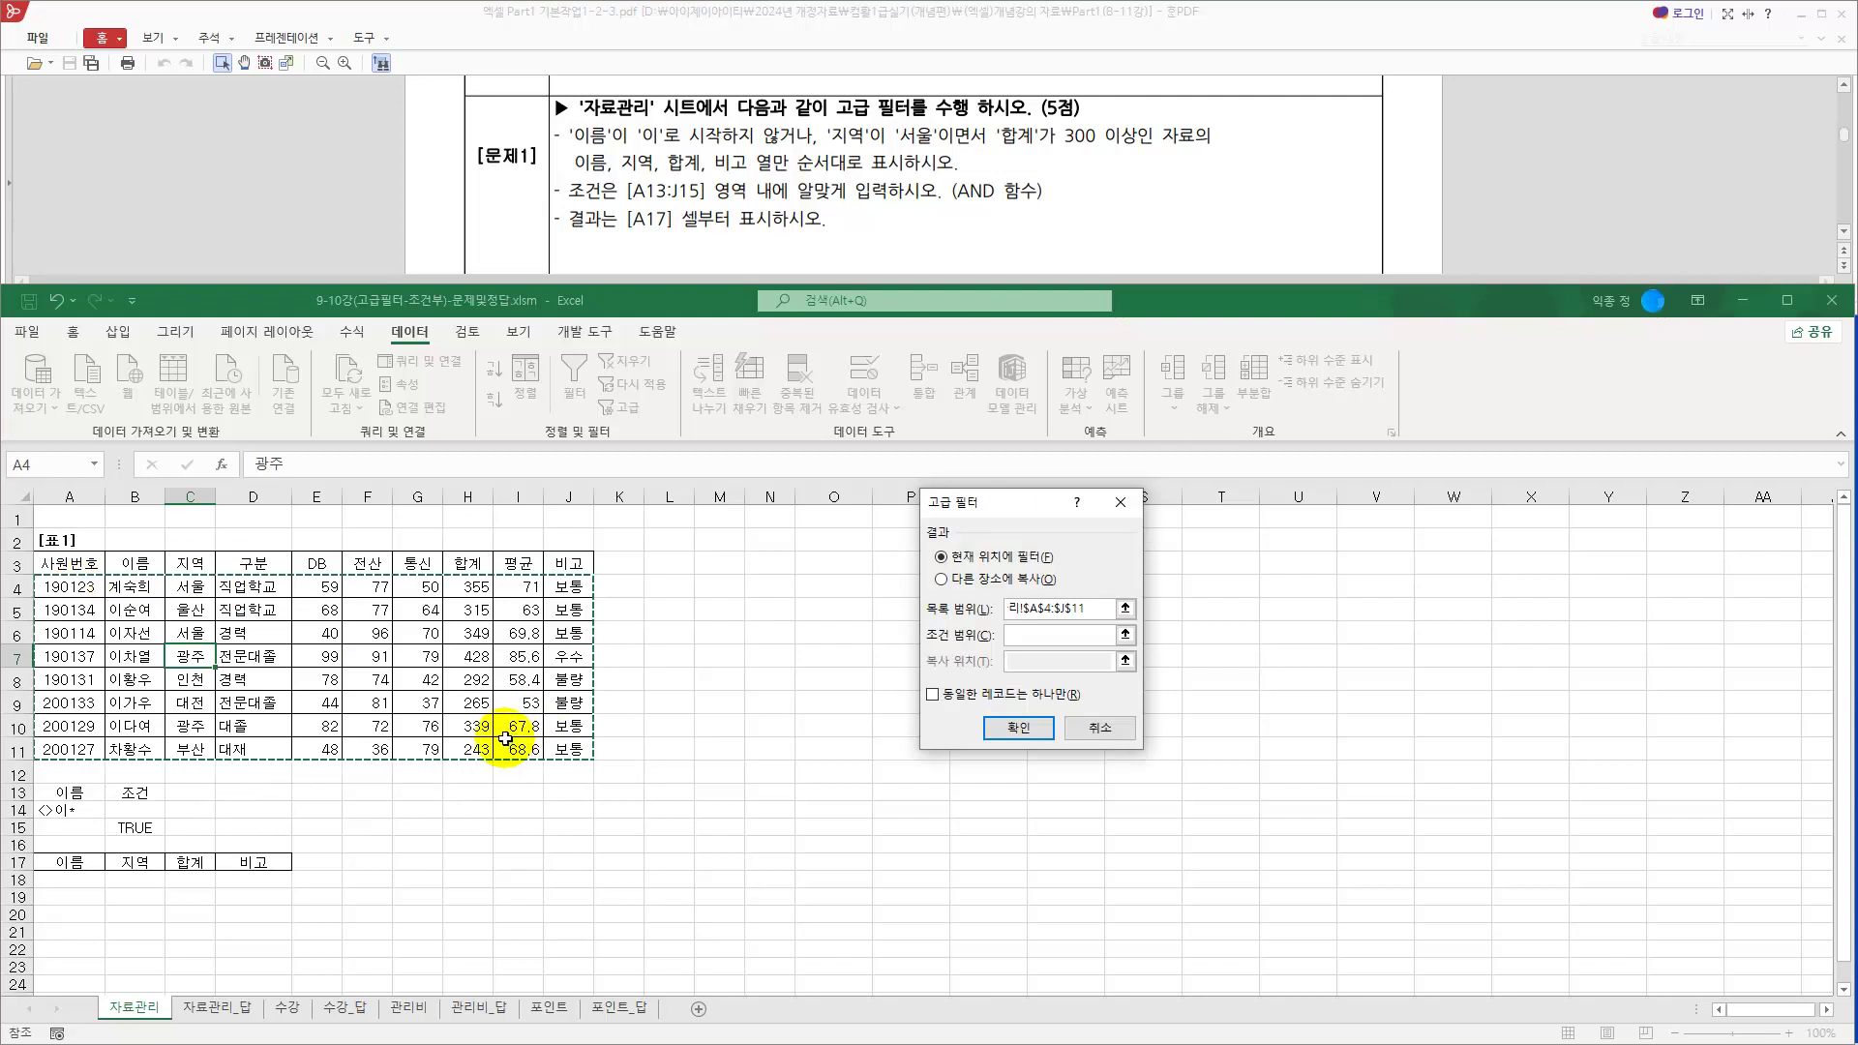
key(BackSpace)
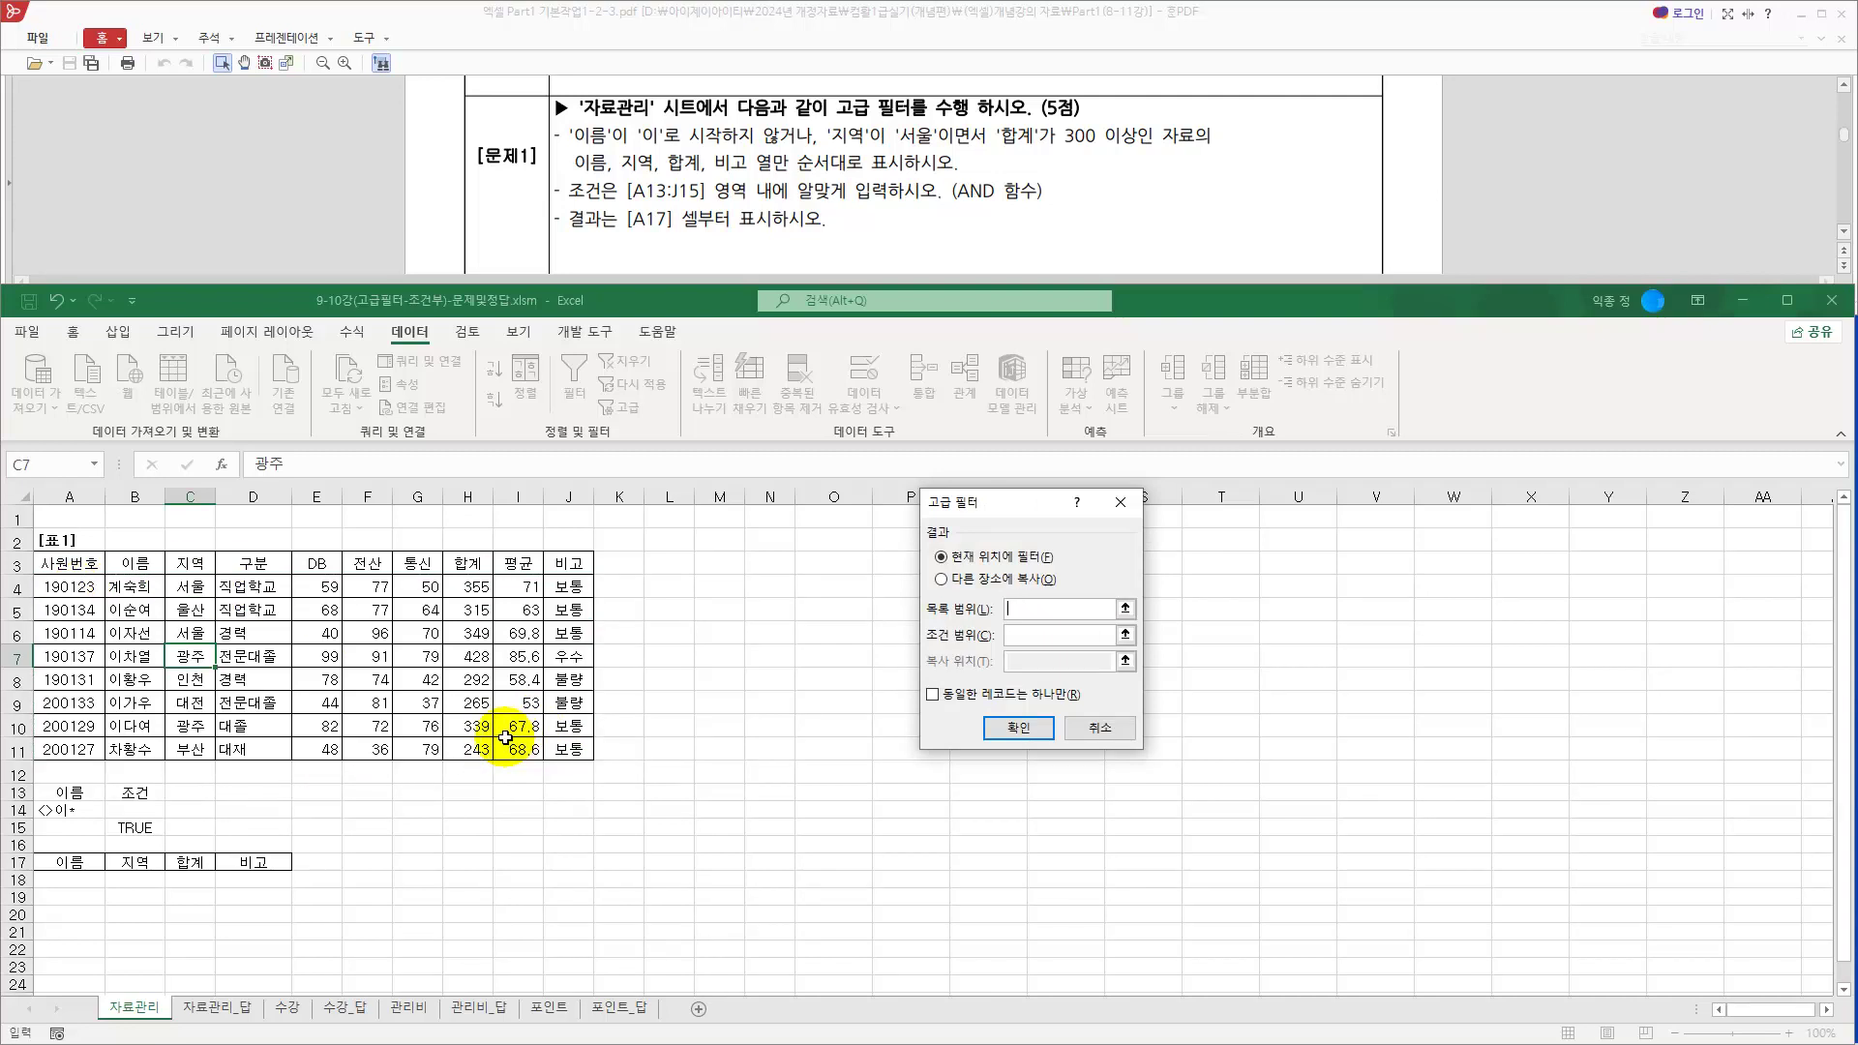
drag(96, 563, 562, 745)
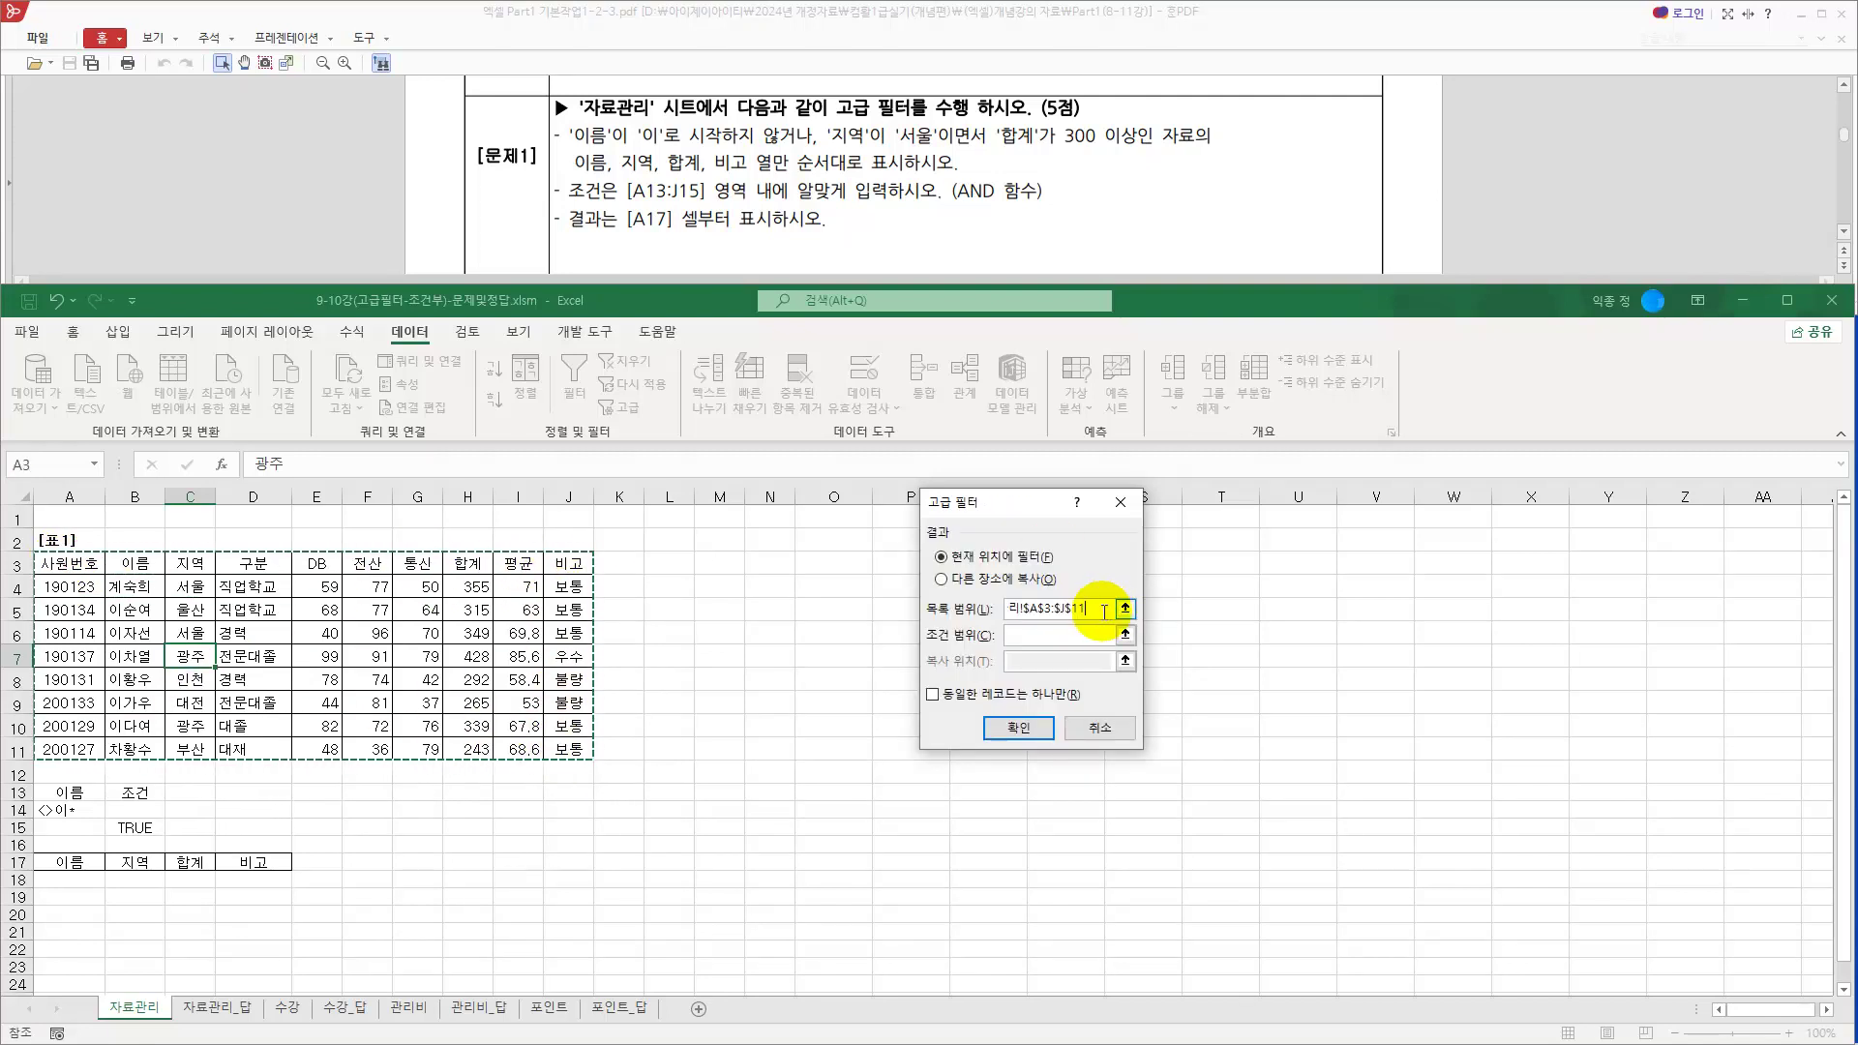
Set the advanced filter's criteria range to A13:B15 and choose to copy the results to another location
click(1035, 636)
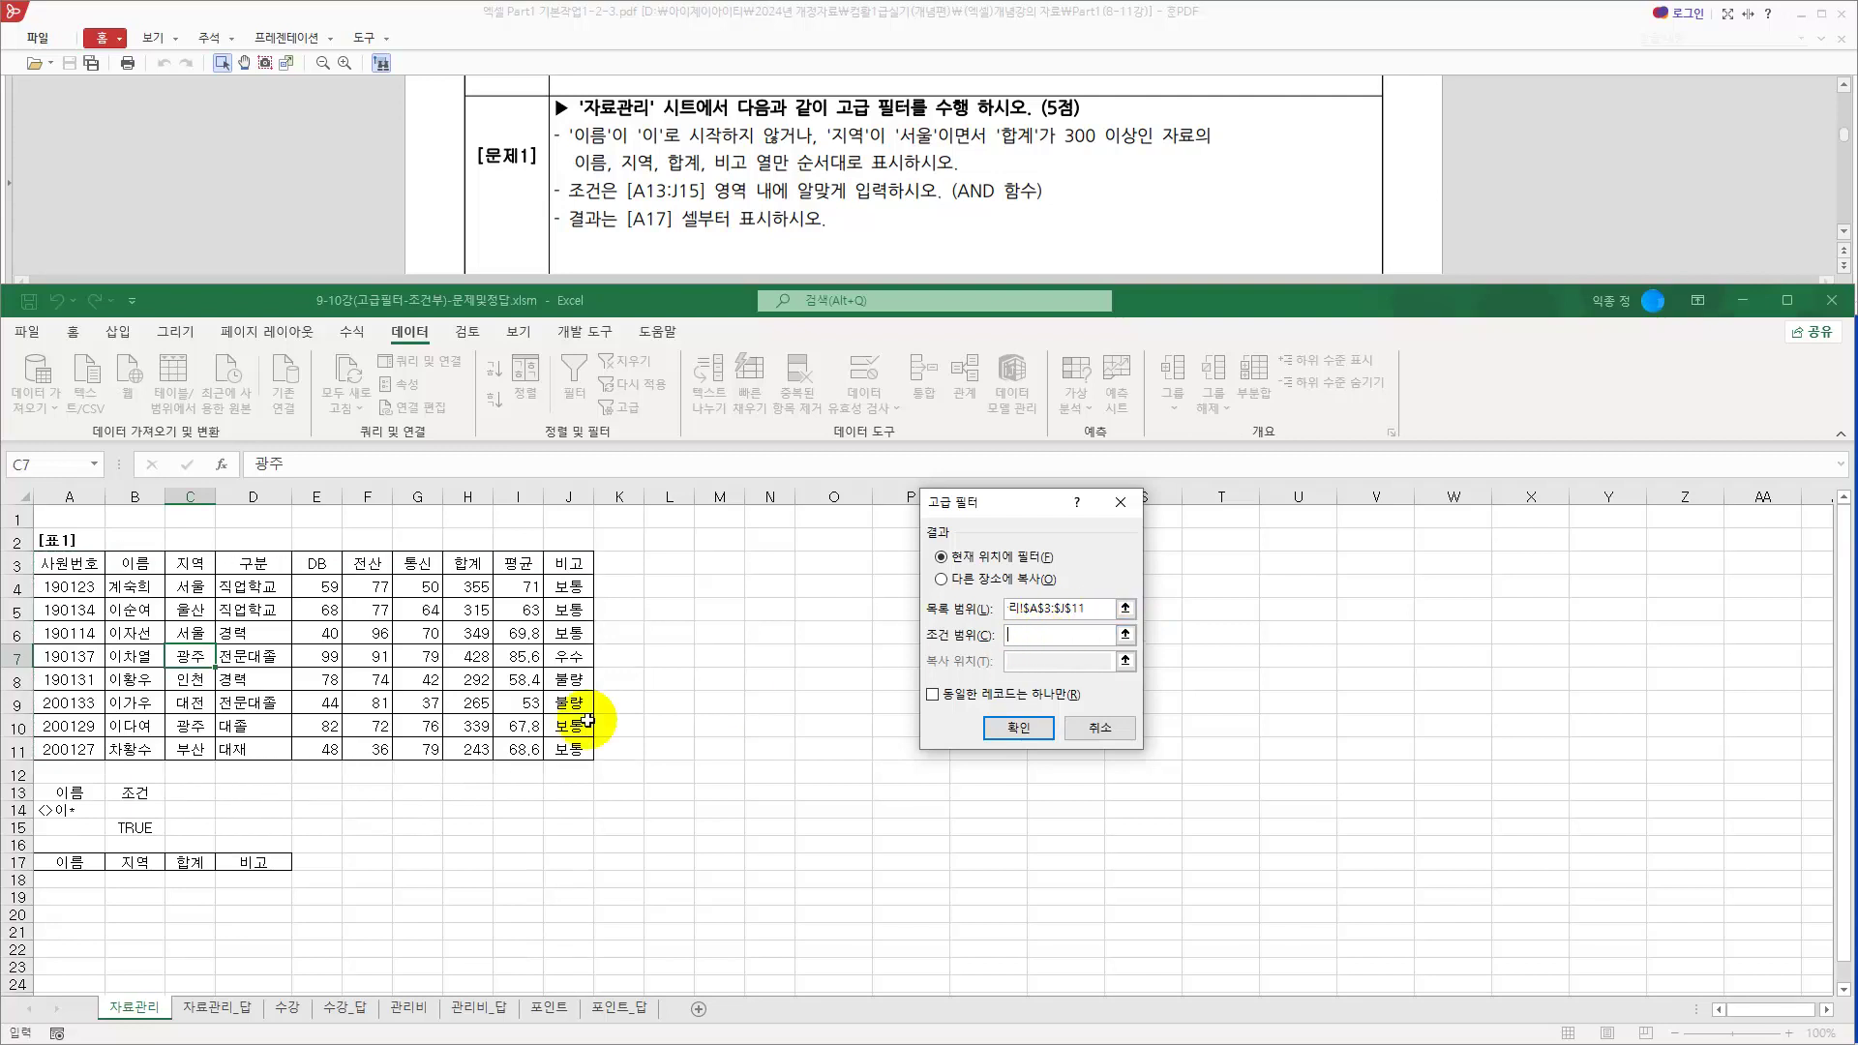
drag(68, 794, 157, 832)
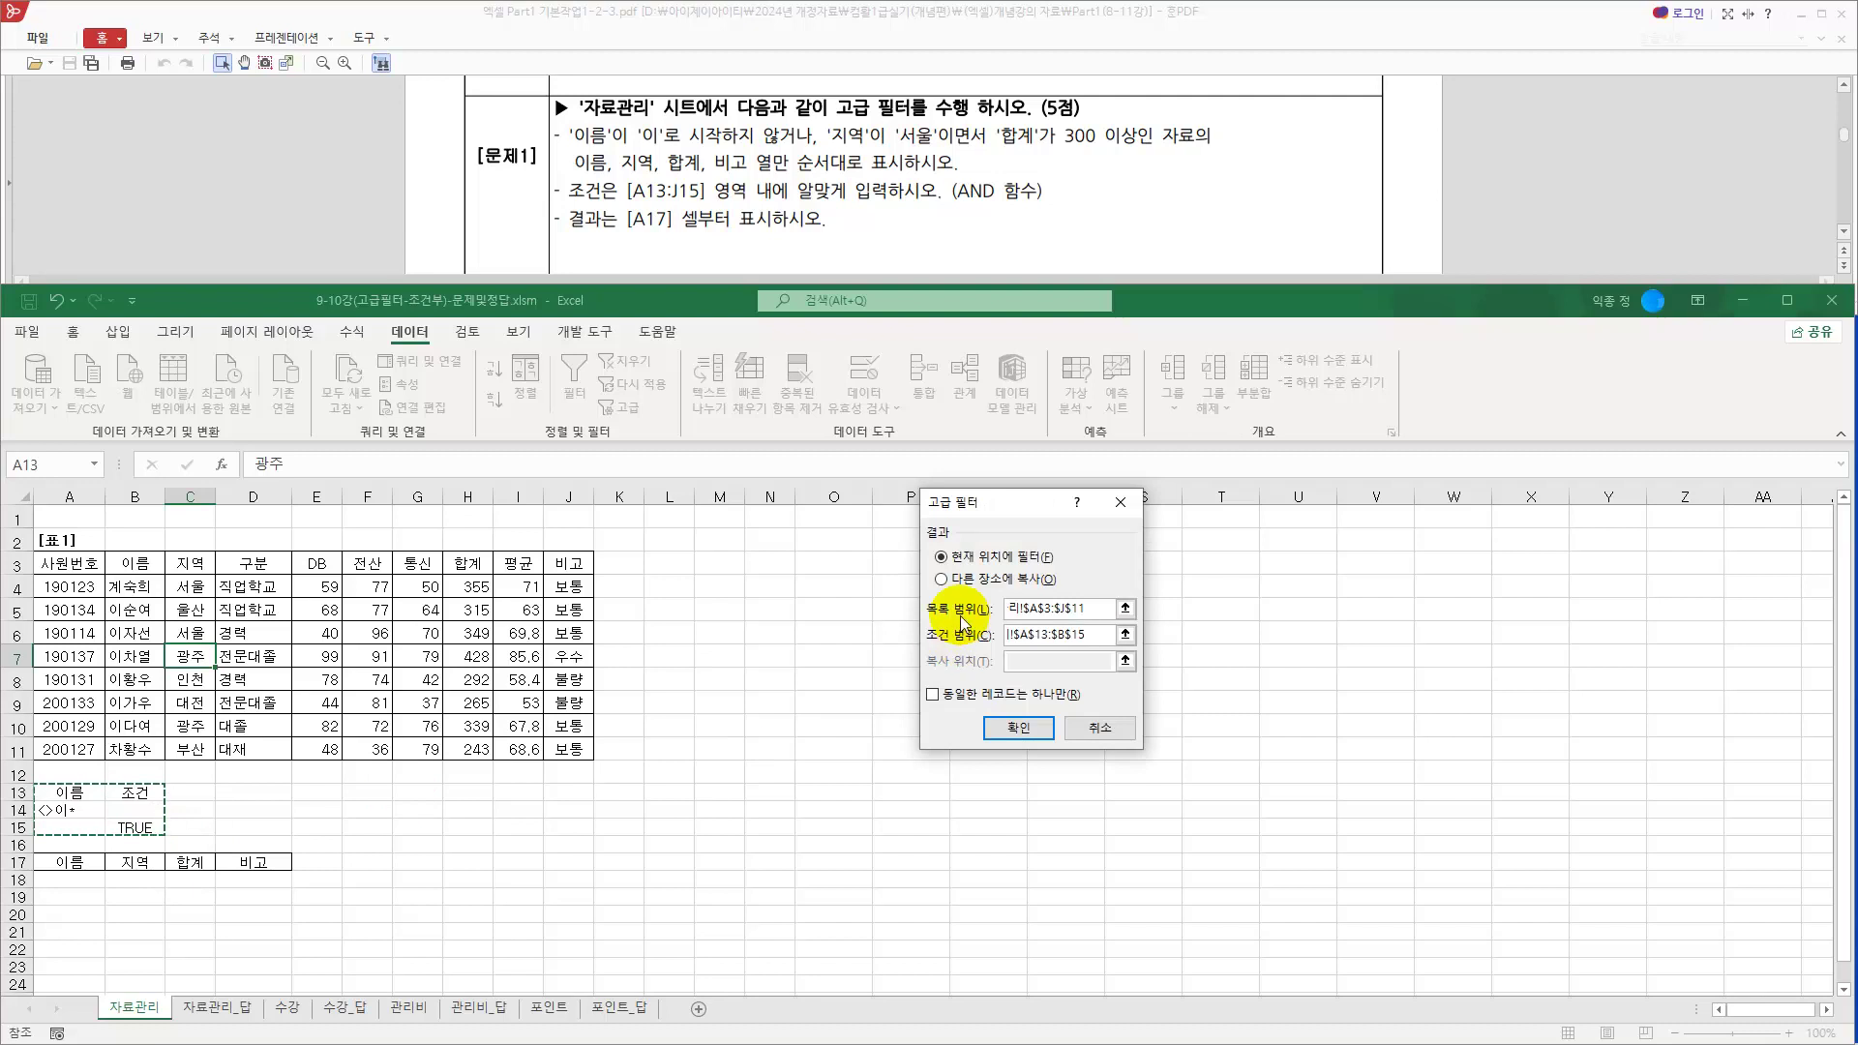
click(943, 581)
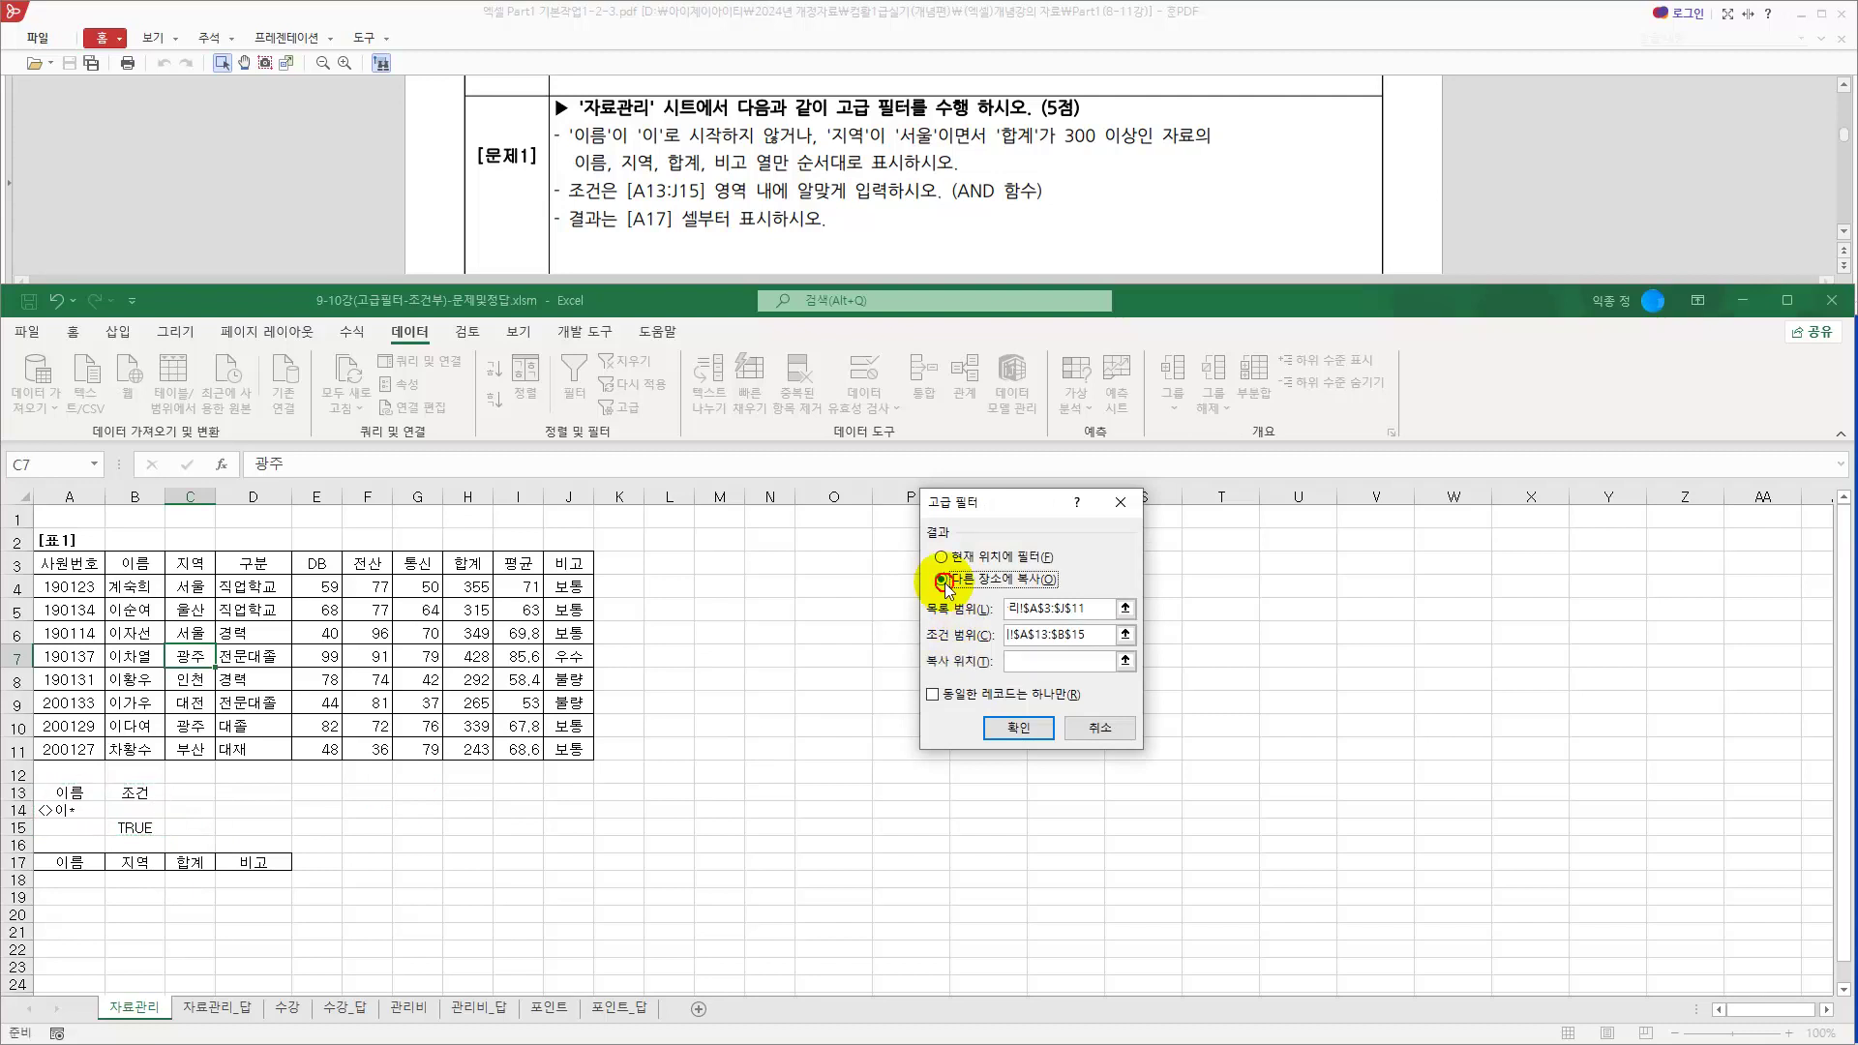
Set the copy destination to the output headings in A17:D17 and run the advanced filter
click(1035, 668)
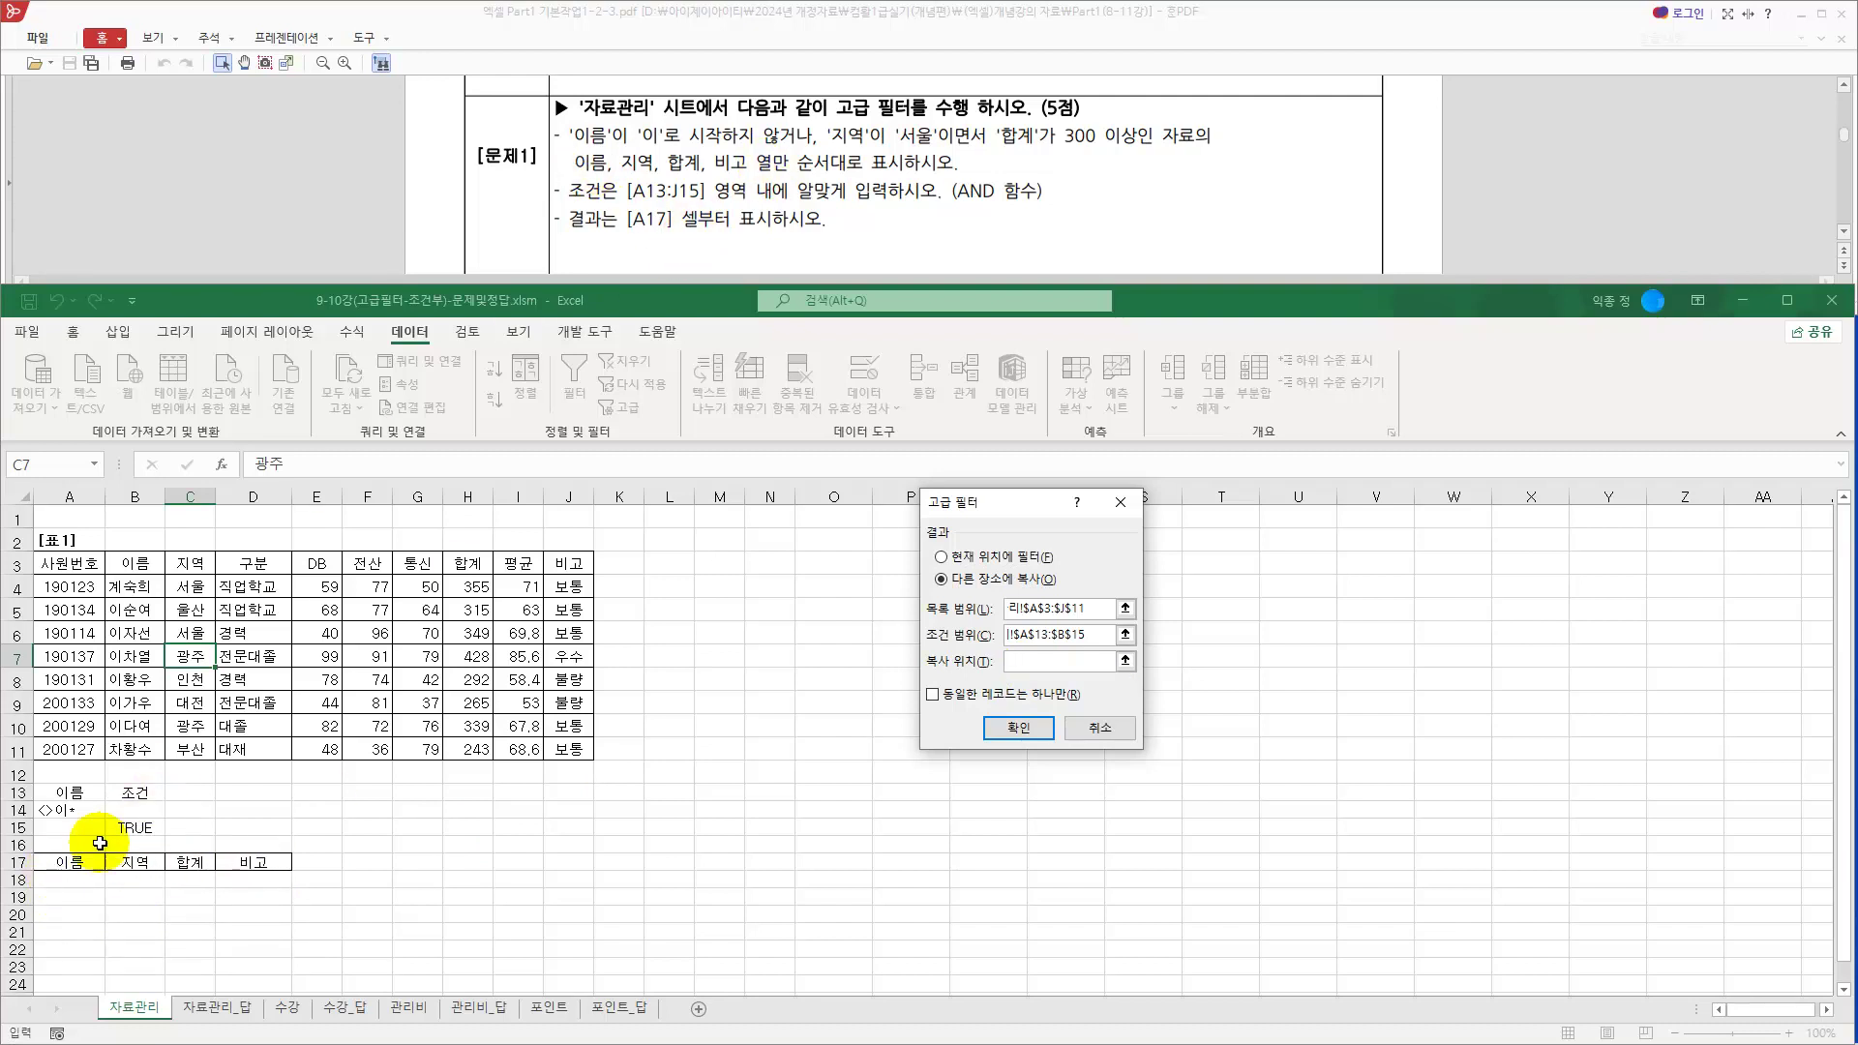
click(71, 896)
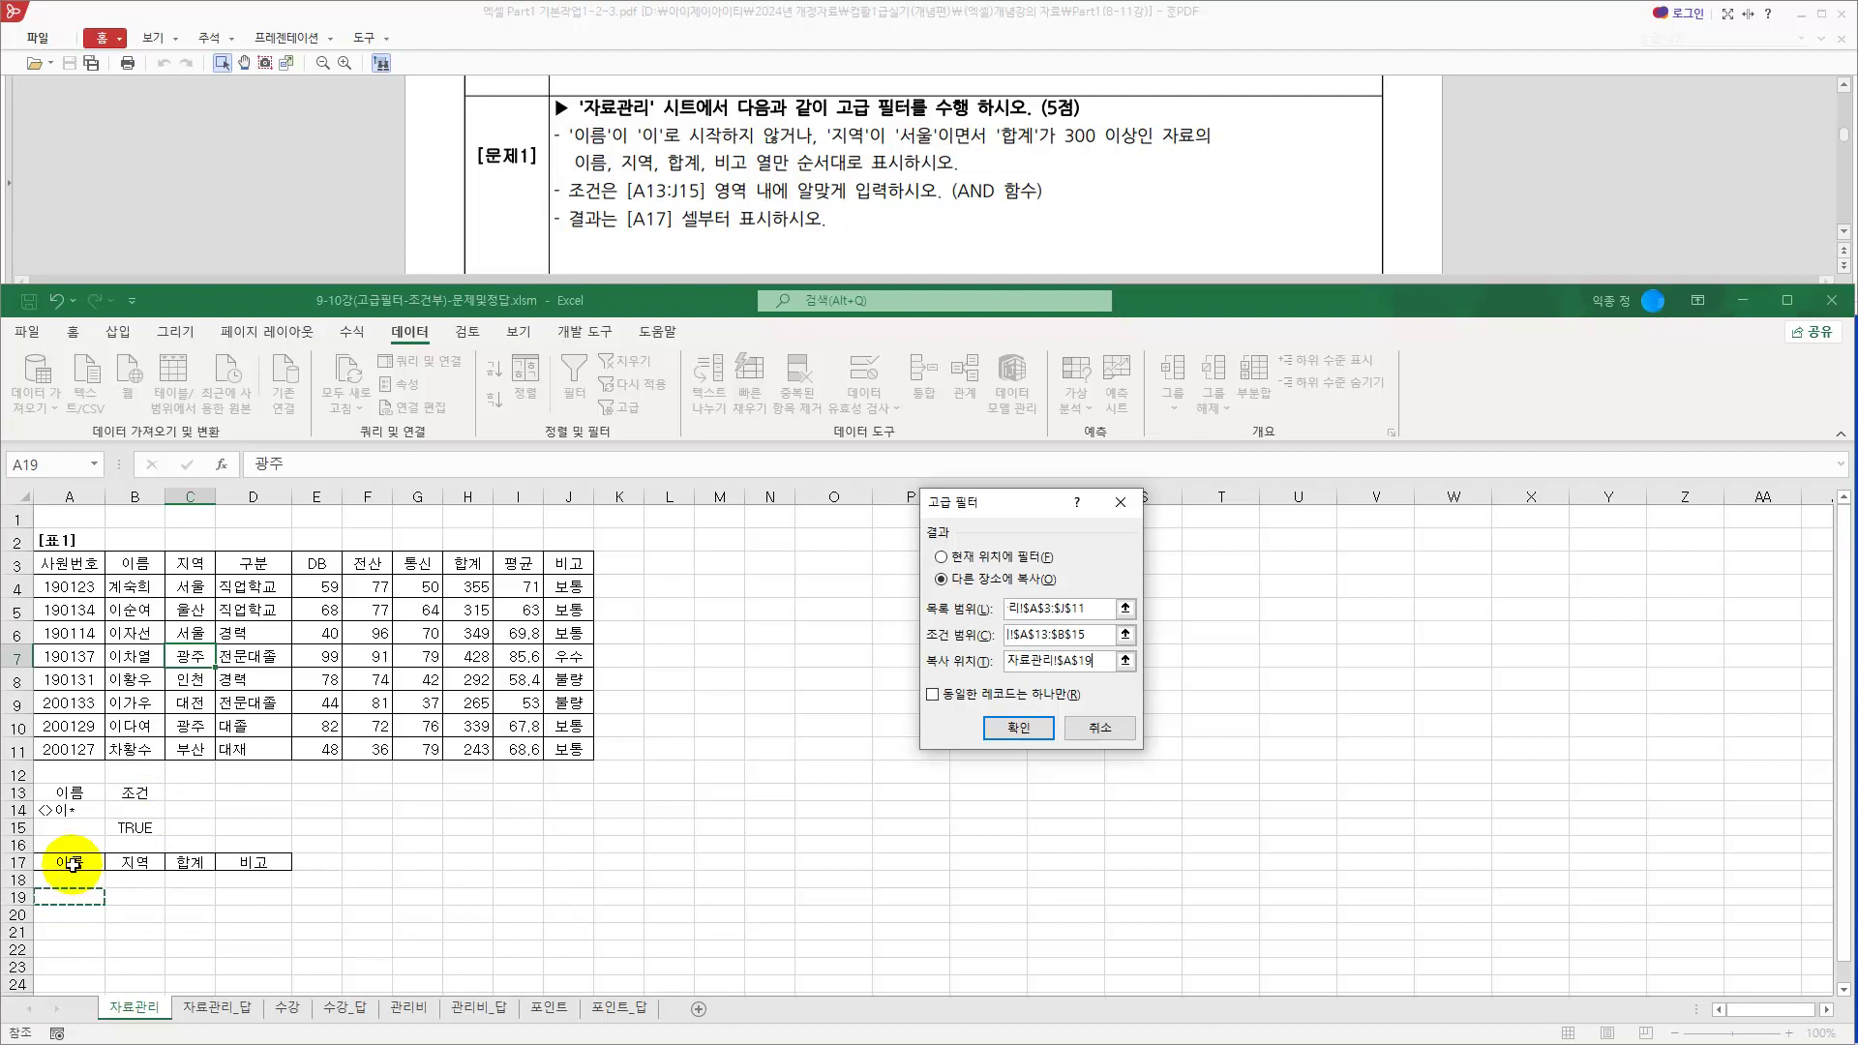
drag(71, 863, 256, 862)
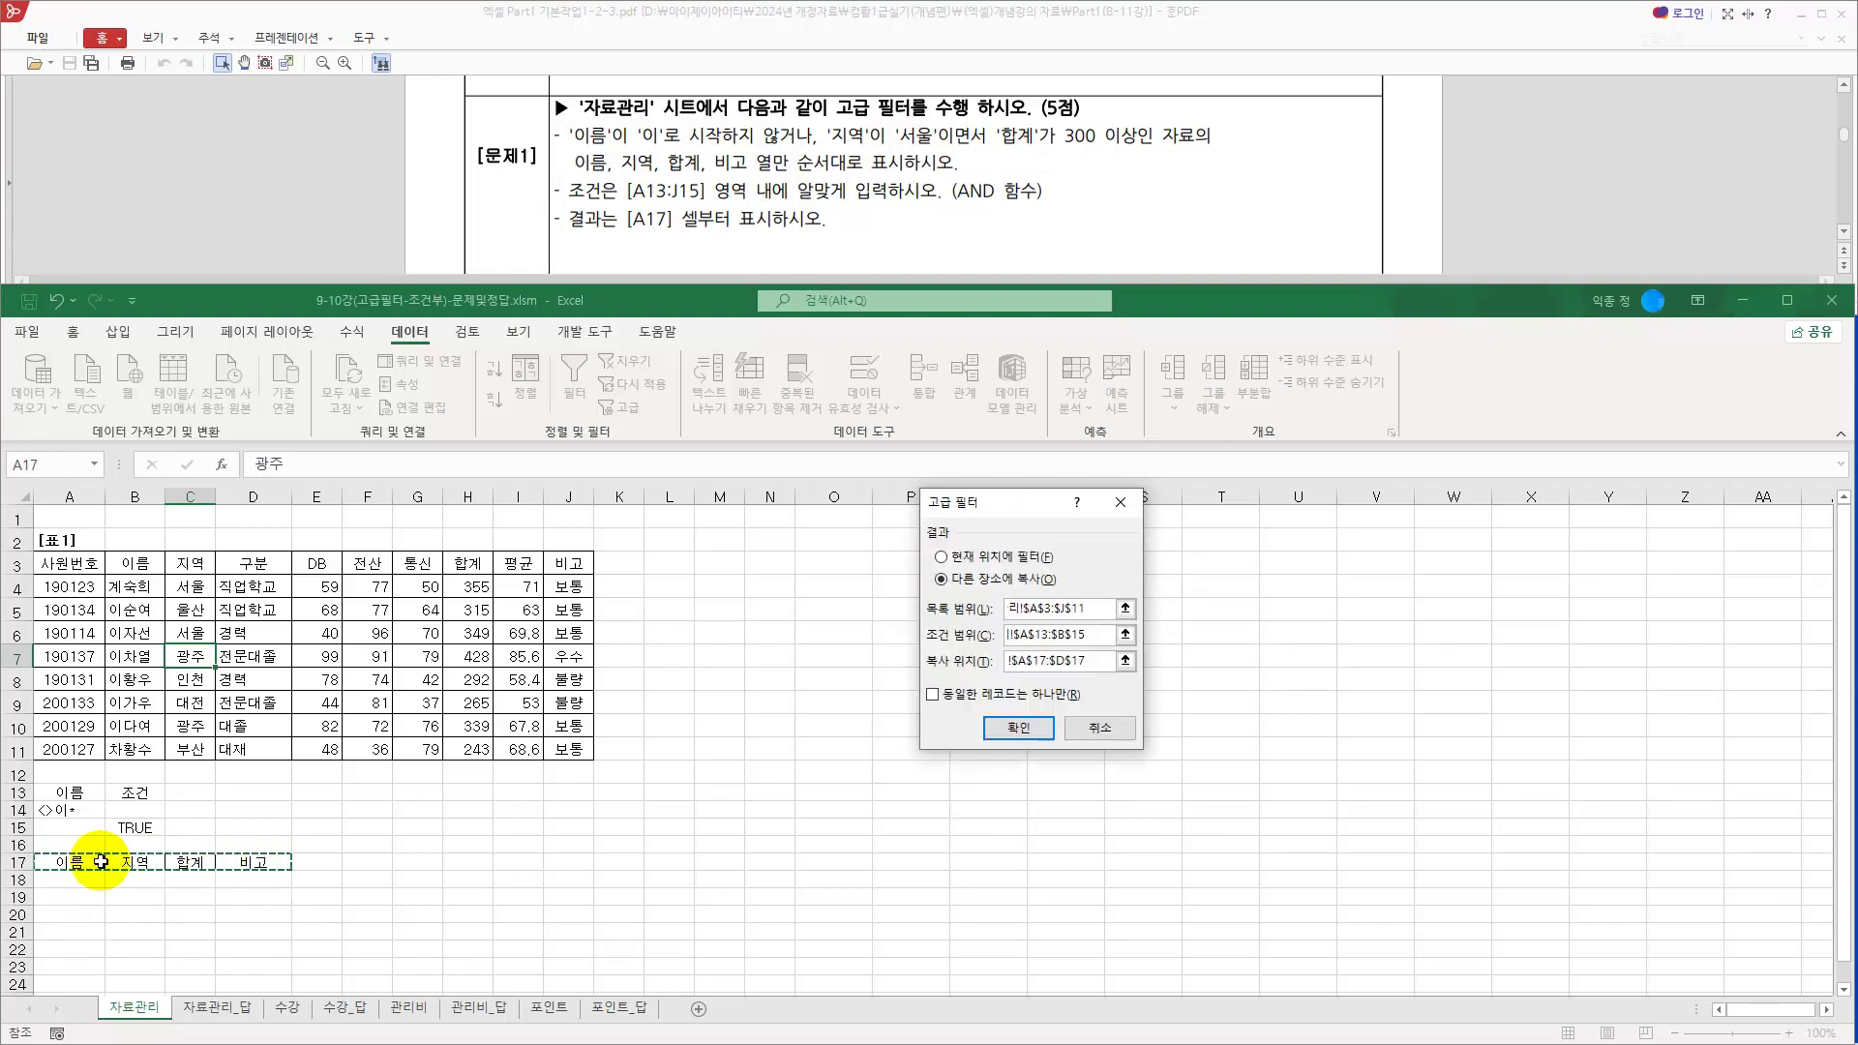
click(1018, 727)
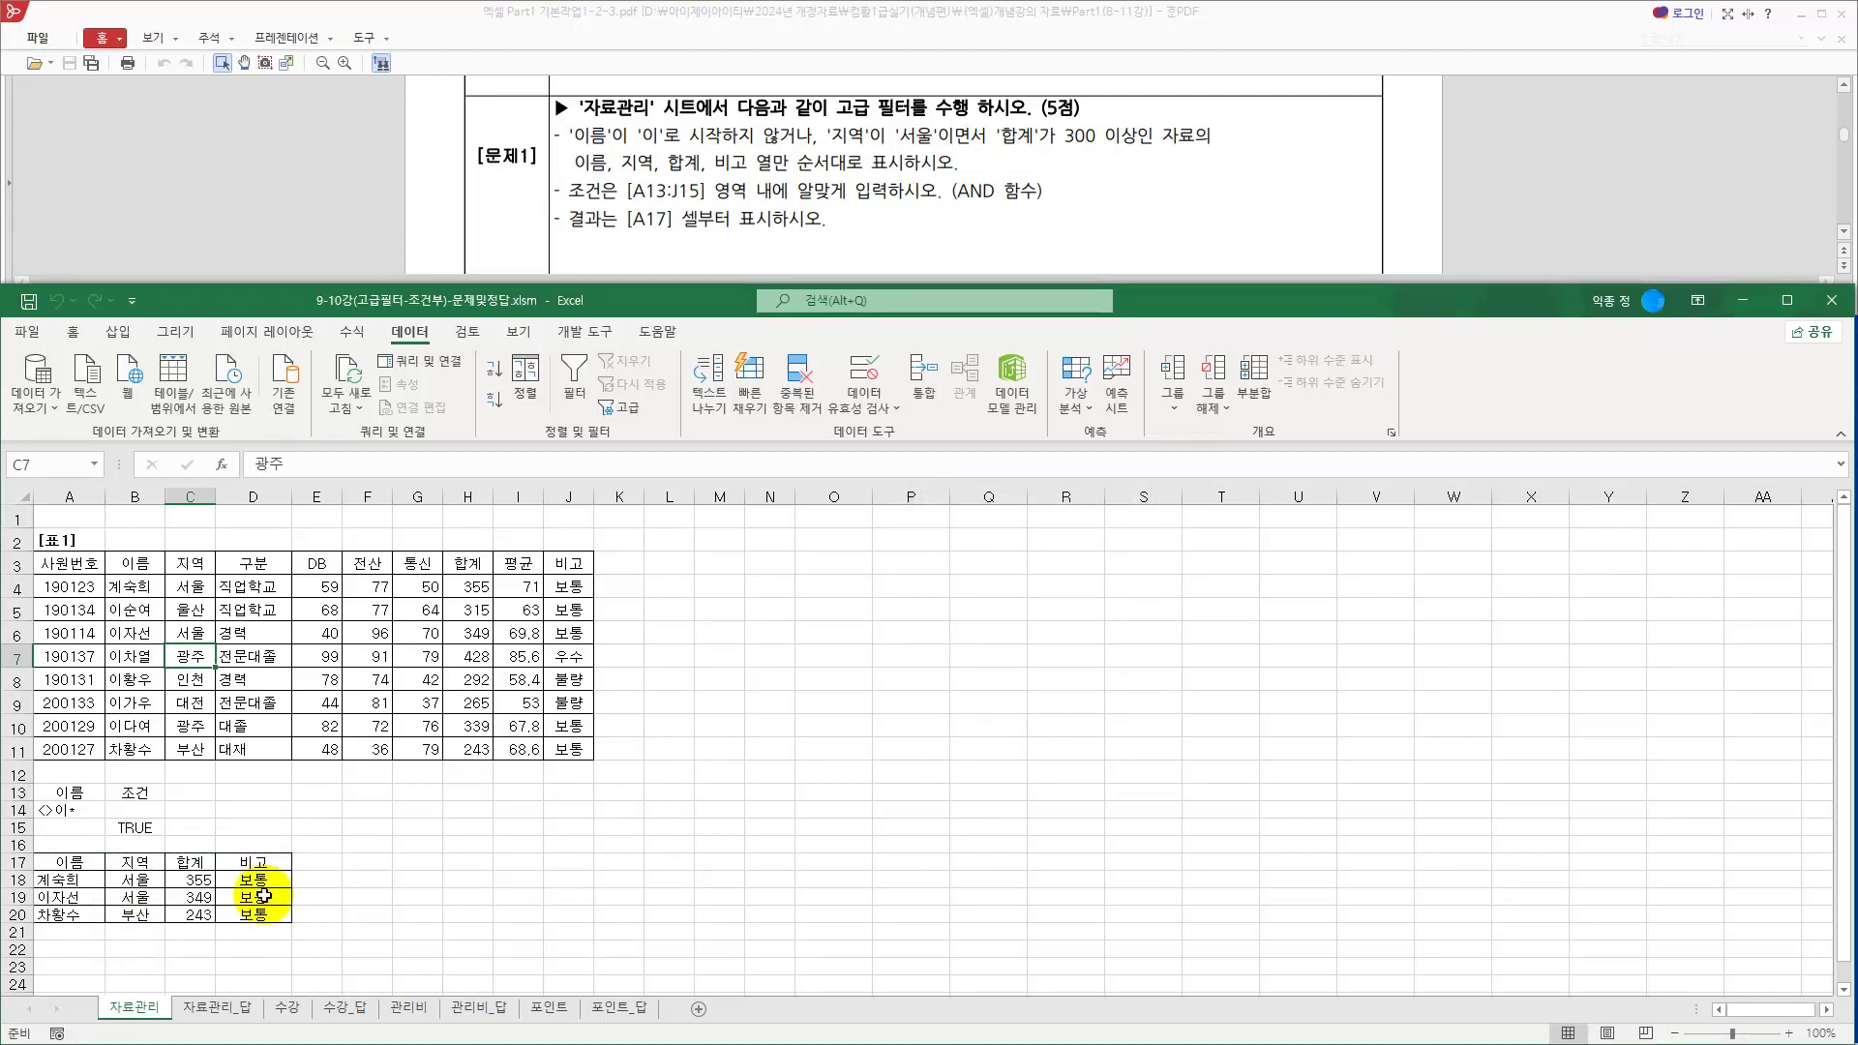
click(408, 808)
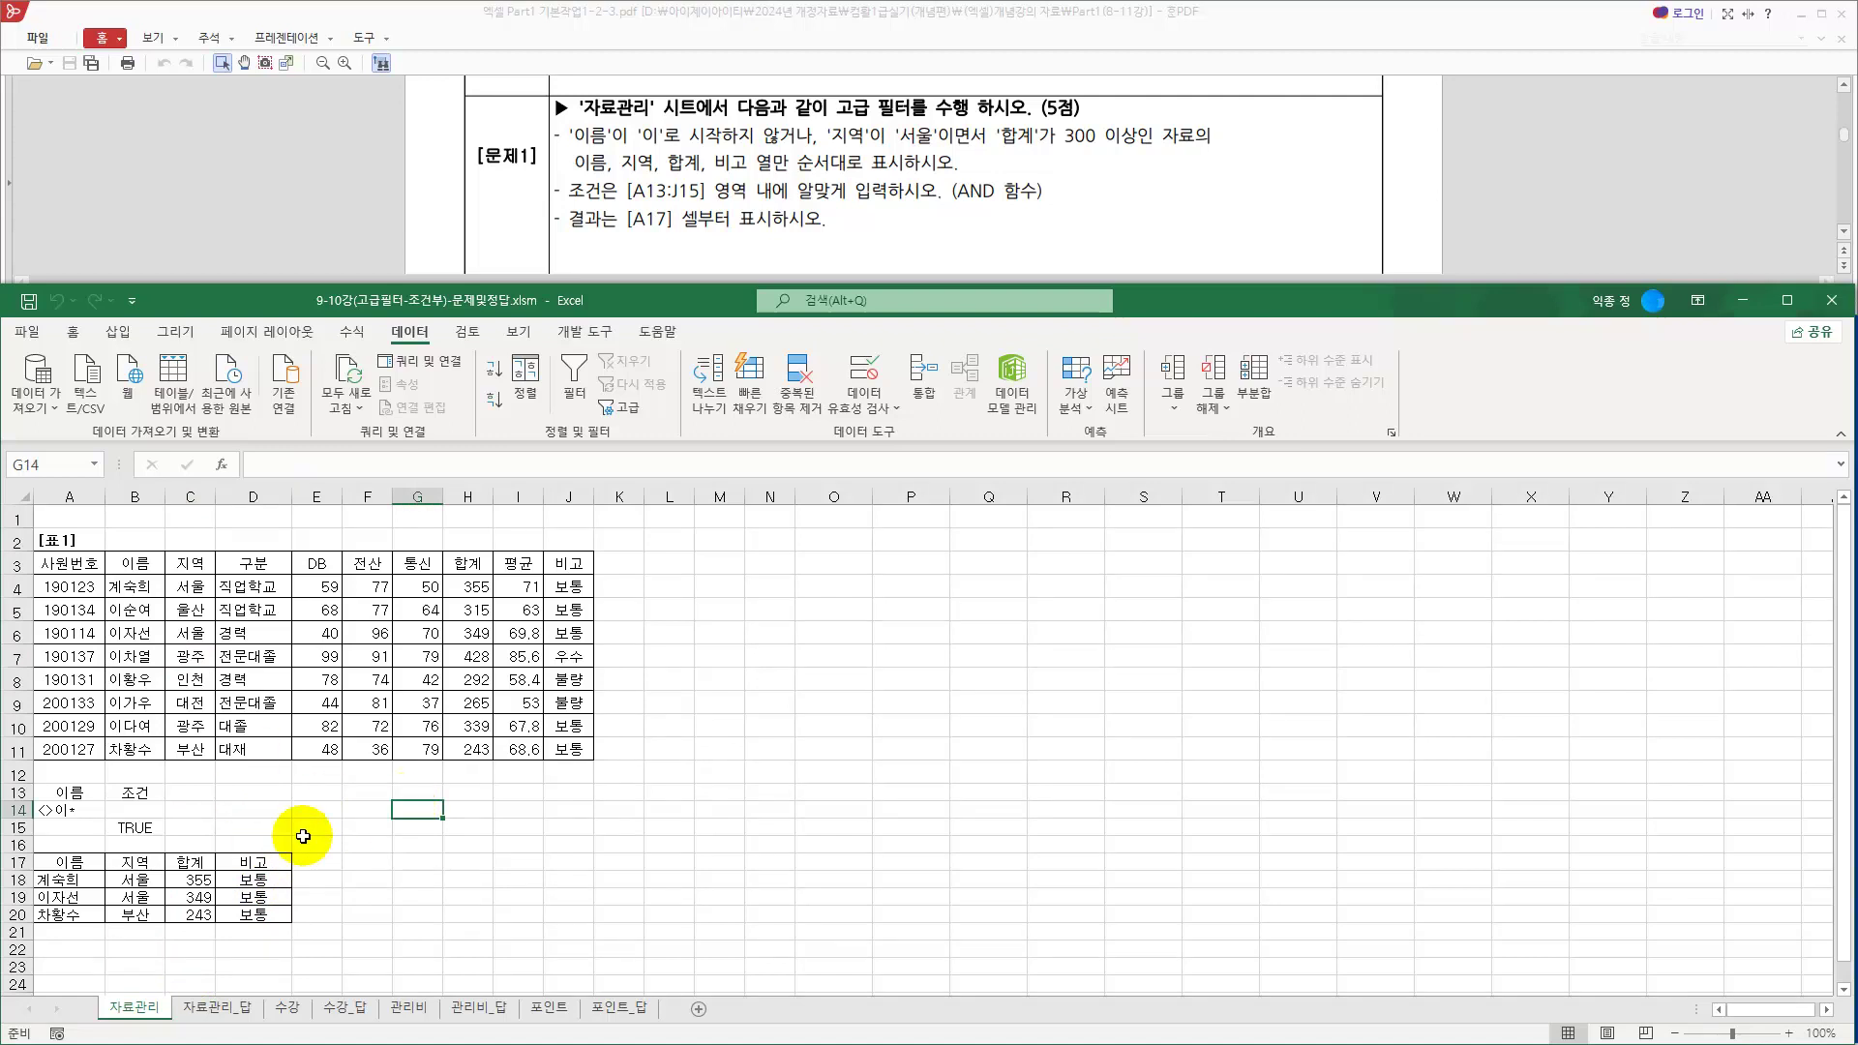
Compare the filtered output and criteria with the solution on the 자료관리_답 sheet
click(223, 1016)
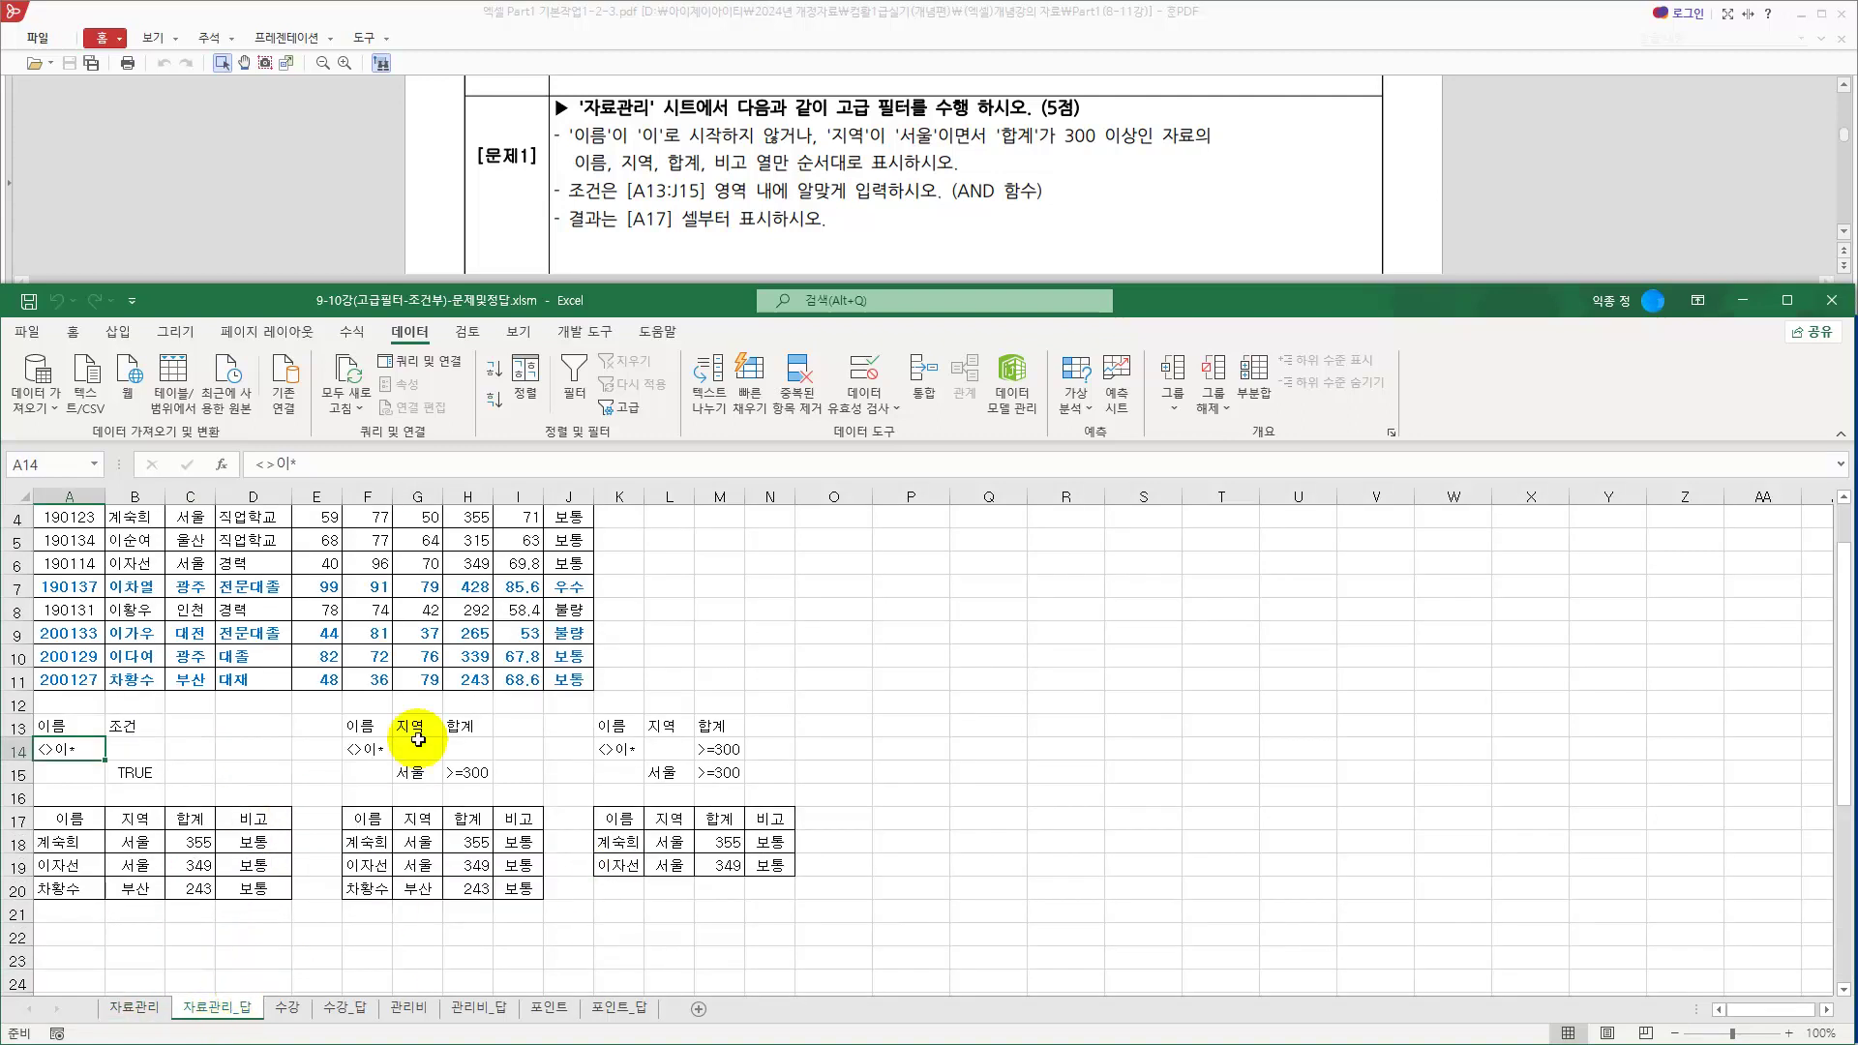
click(148, 1013)
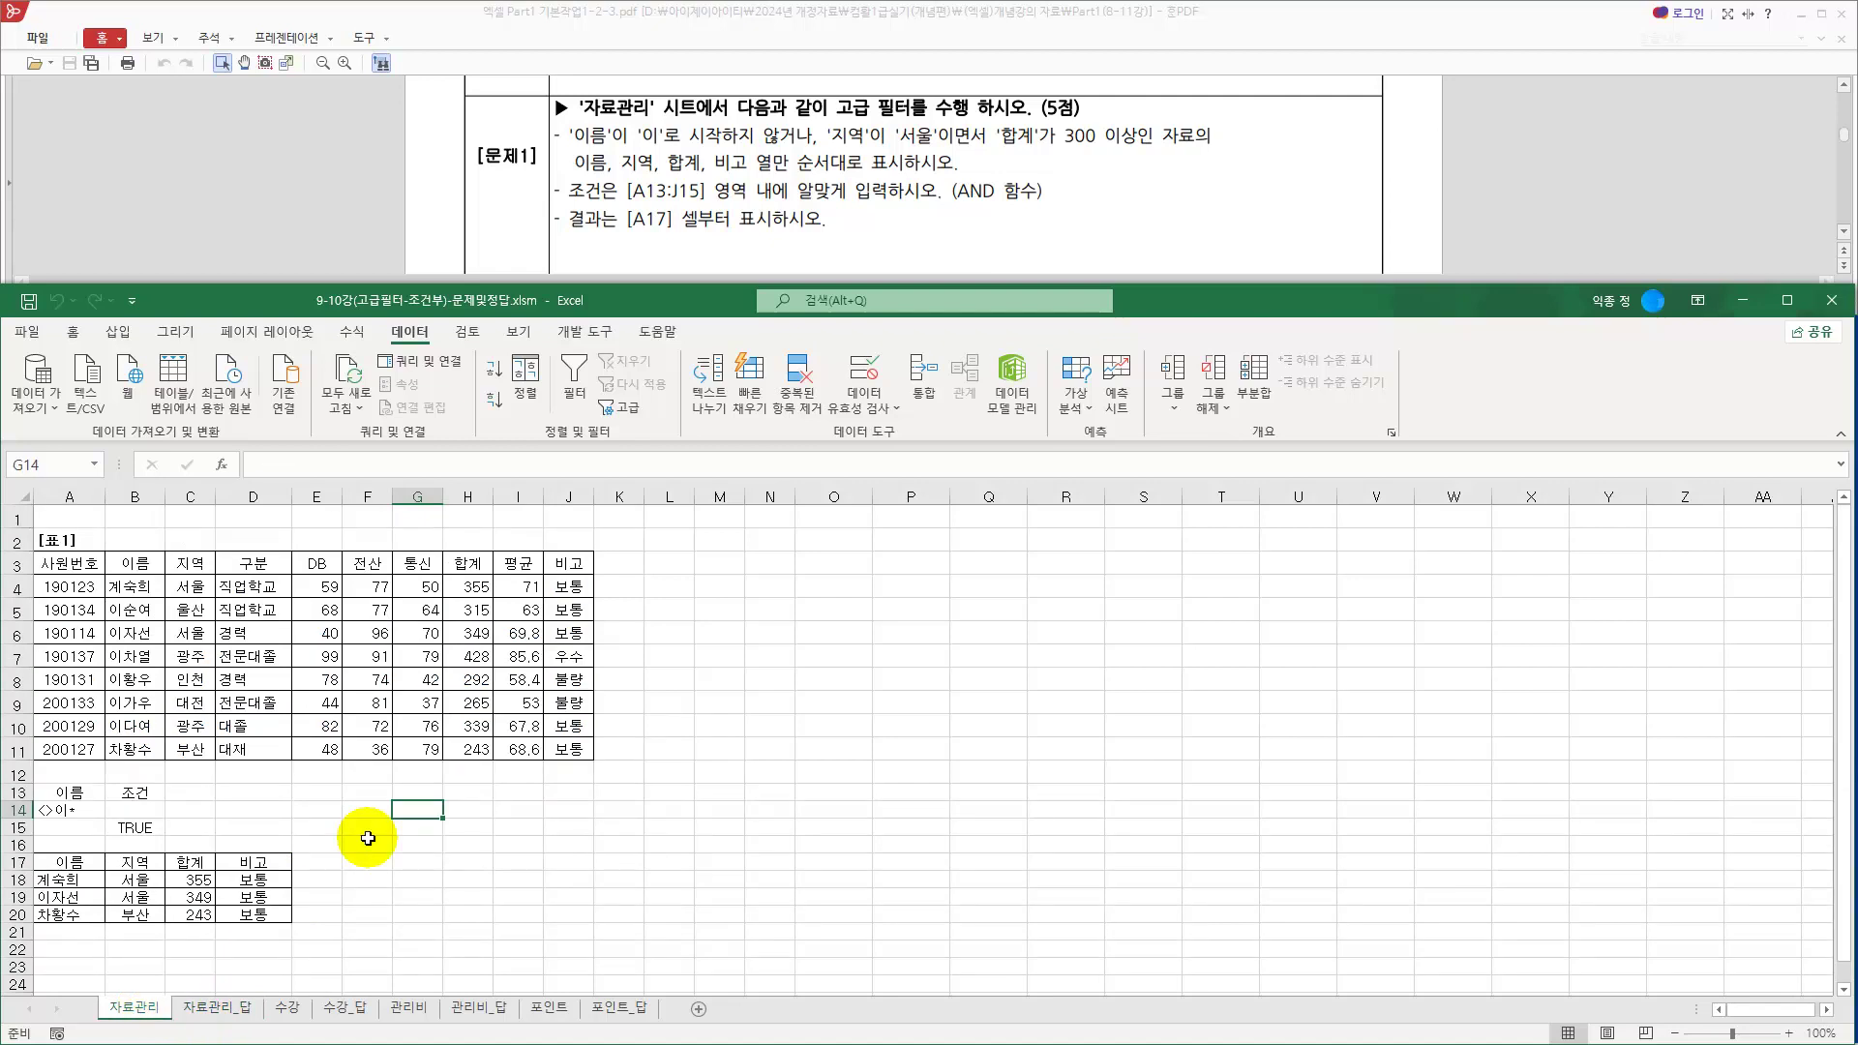
click(205, 1009)
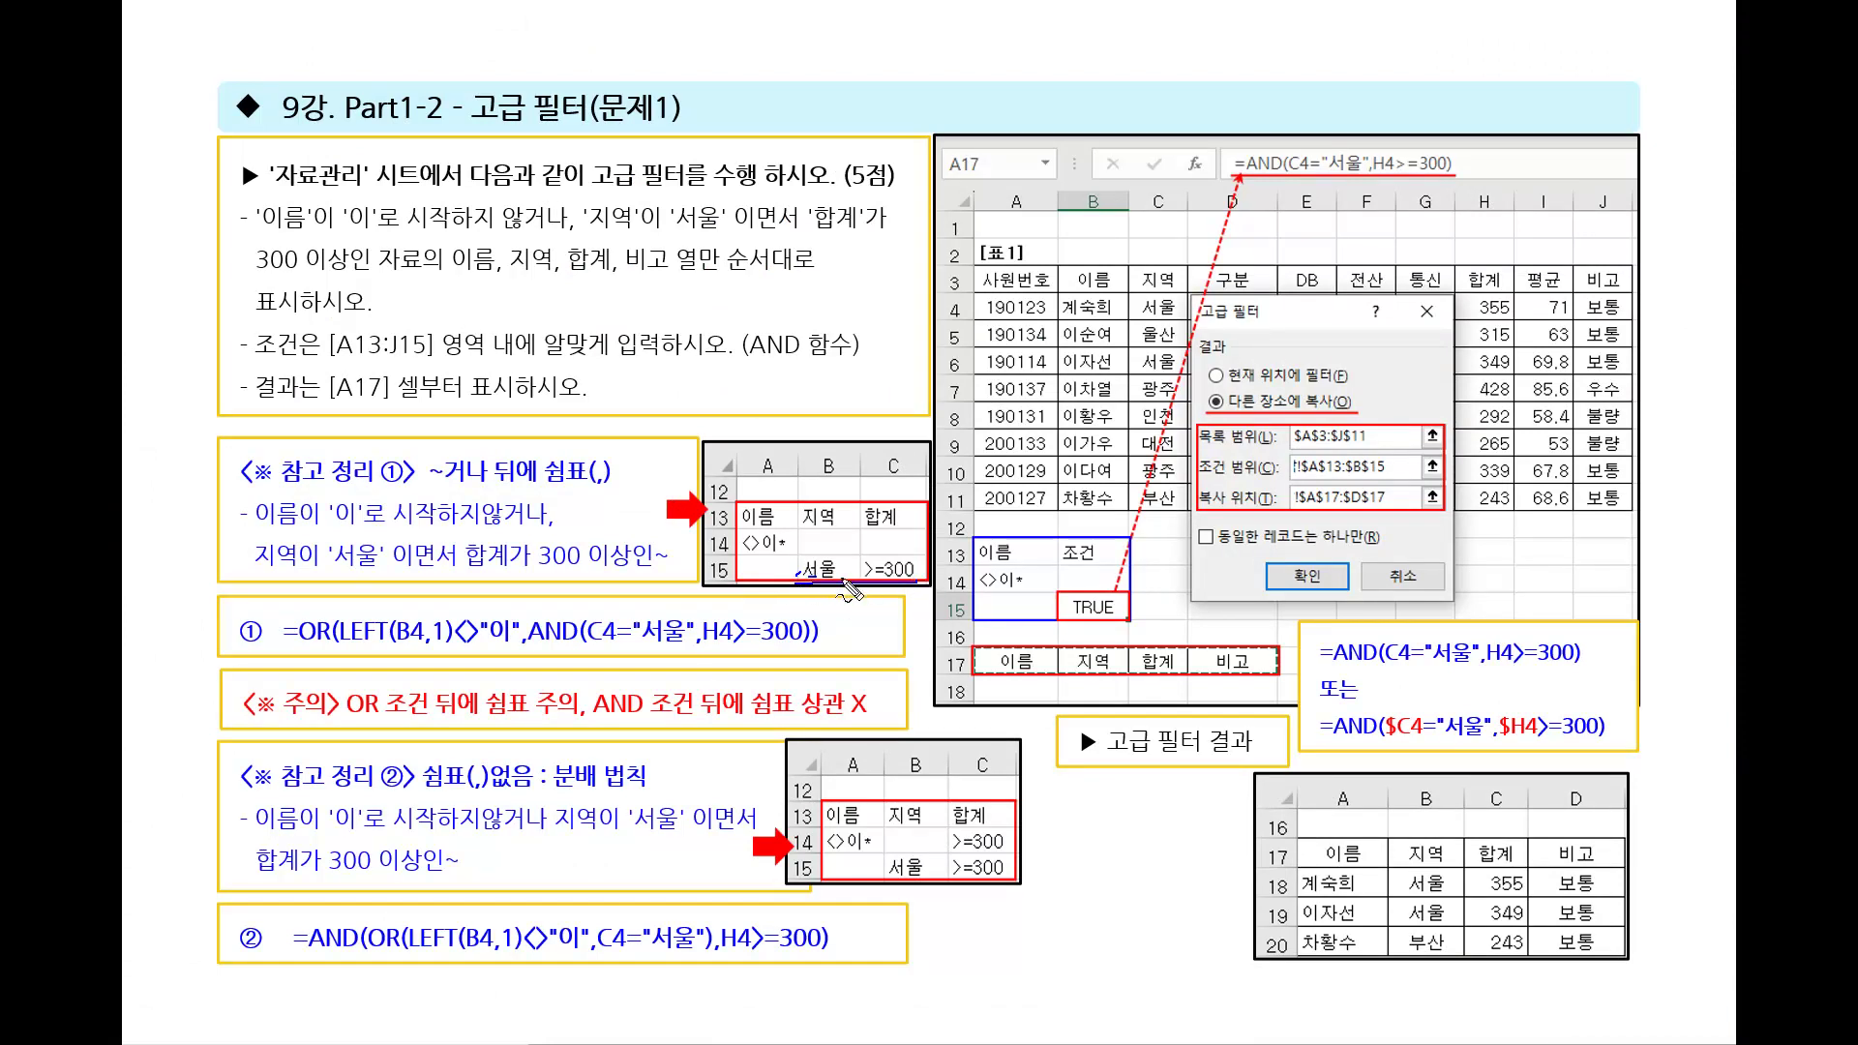
drag(741, 360, 871, 364)
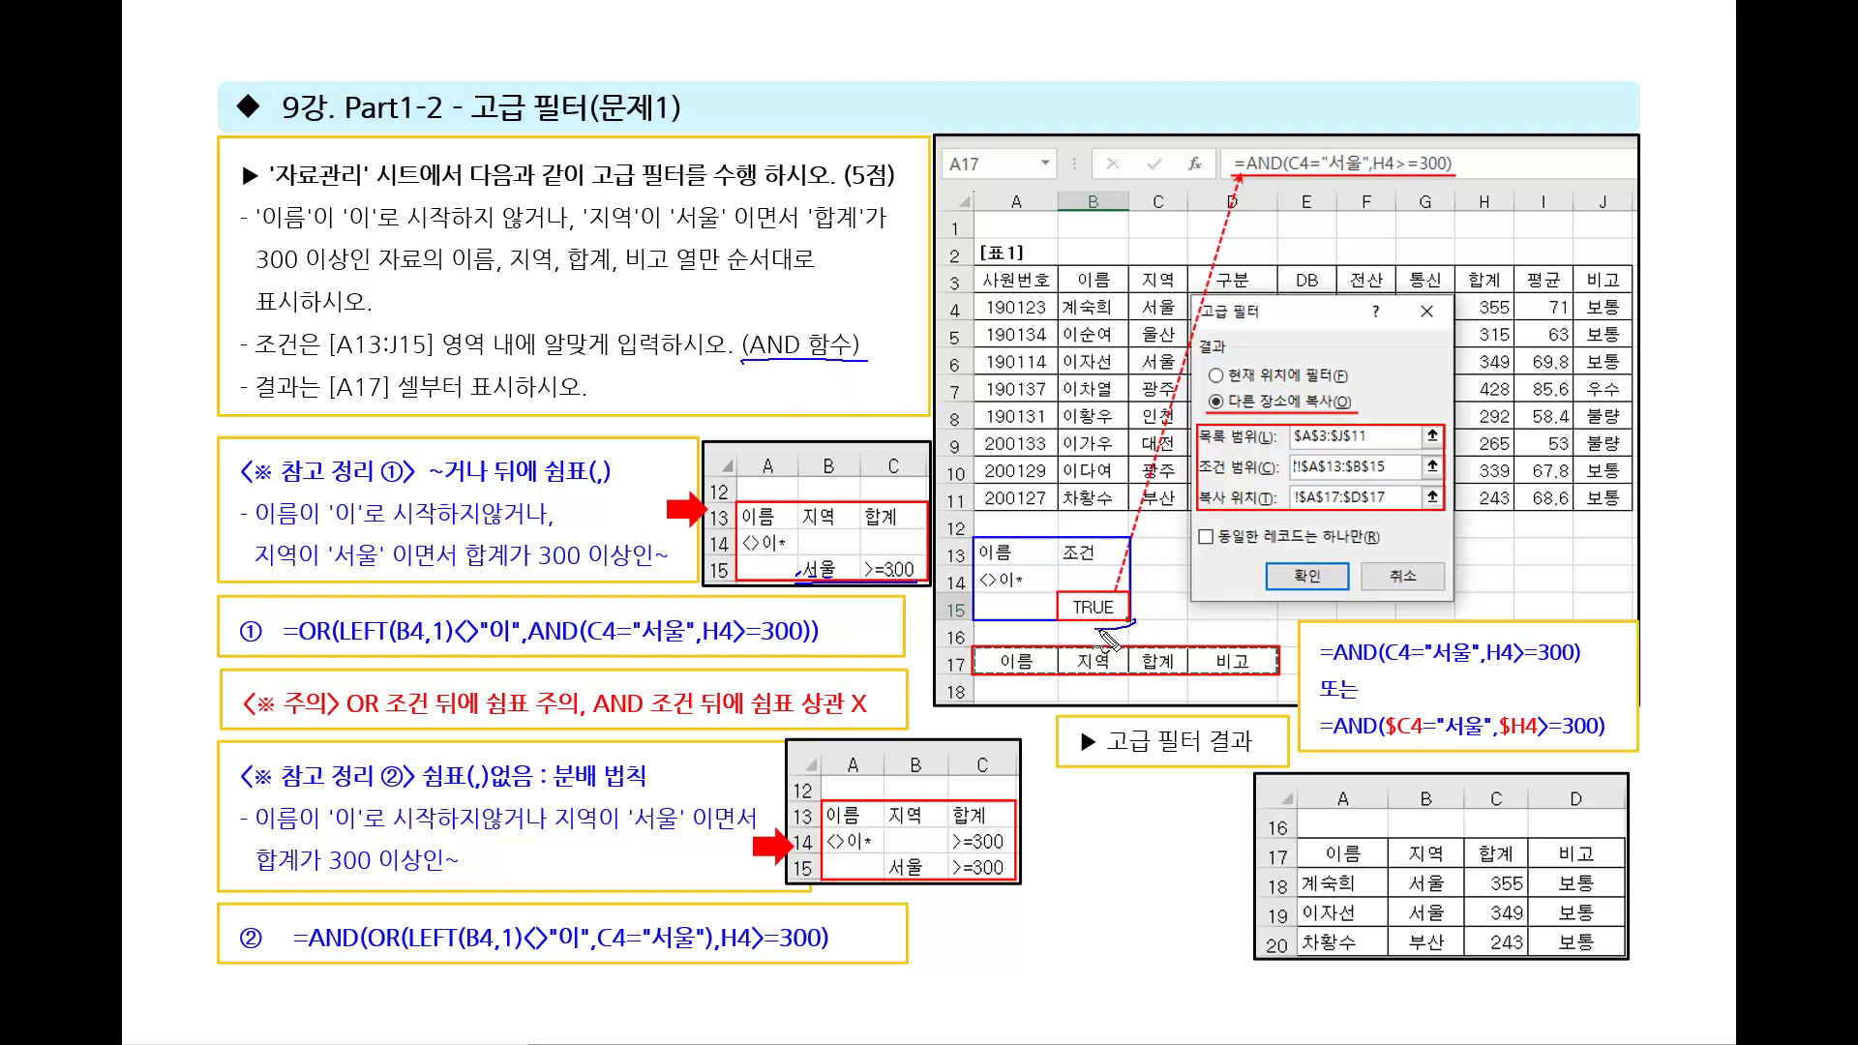